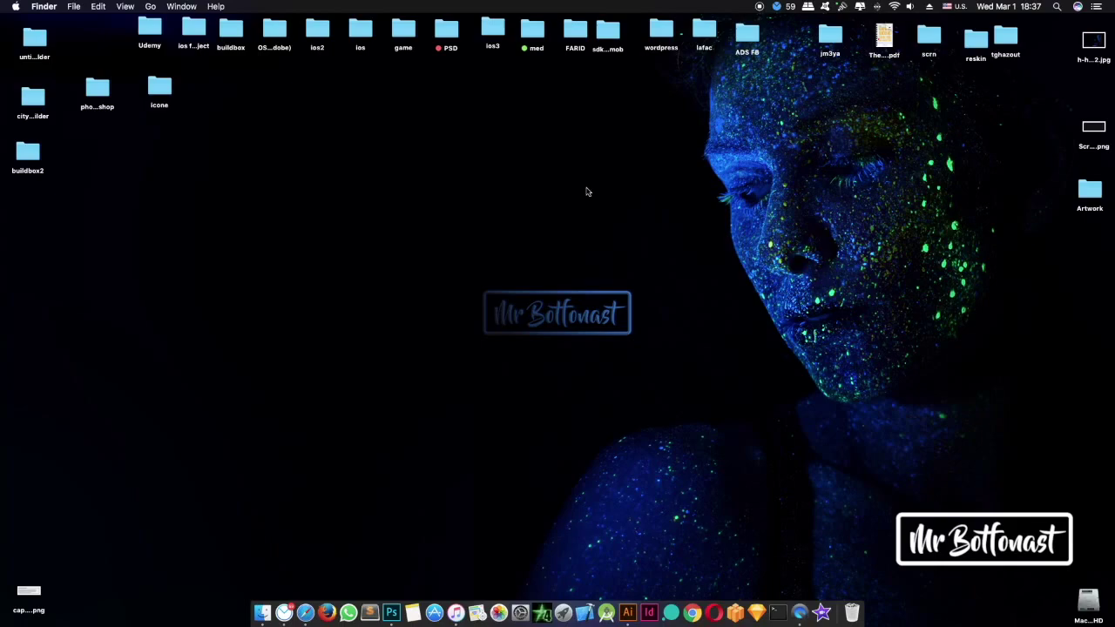
pyautogui.moveTo(645, 276); pyautogui.dragTo(462, 350)
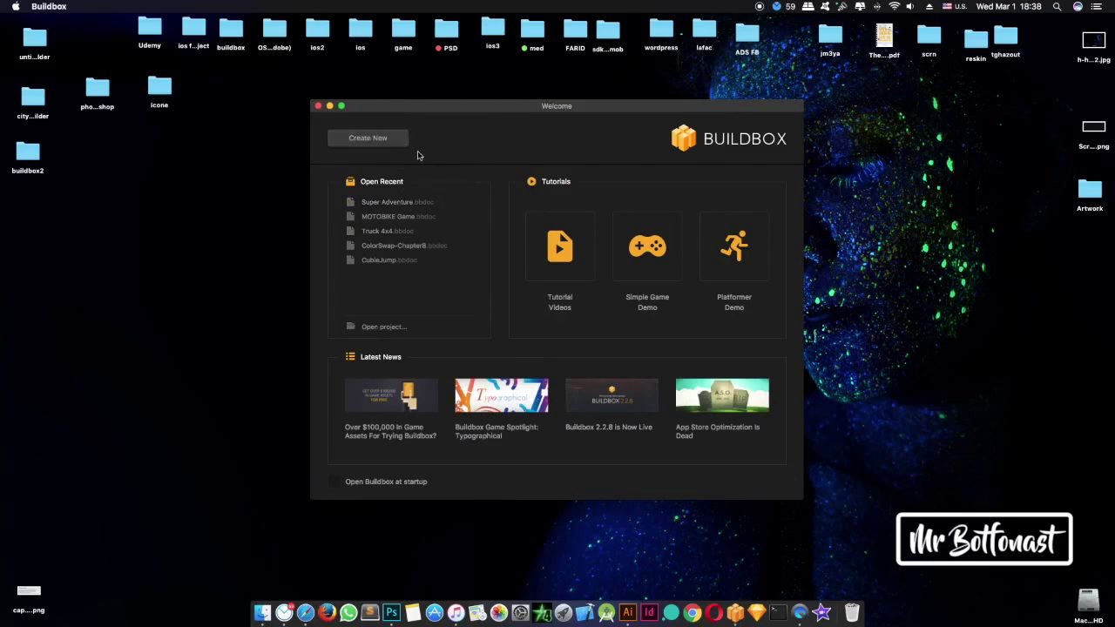
# Step: Create a new project named TEST with Portrait orientation and the Game Over menu disabled
pyautogui.click(383, 138)
pyautogui.moveTo(435, 182); pyautogui.dragTo(354, 182)
pyautogui.write('TEST')
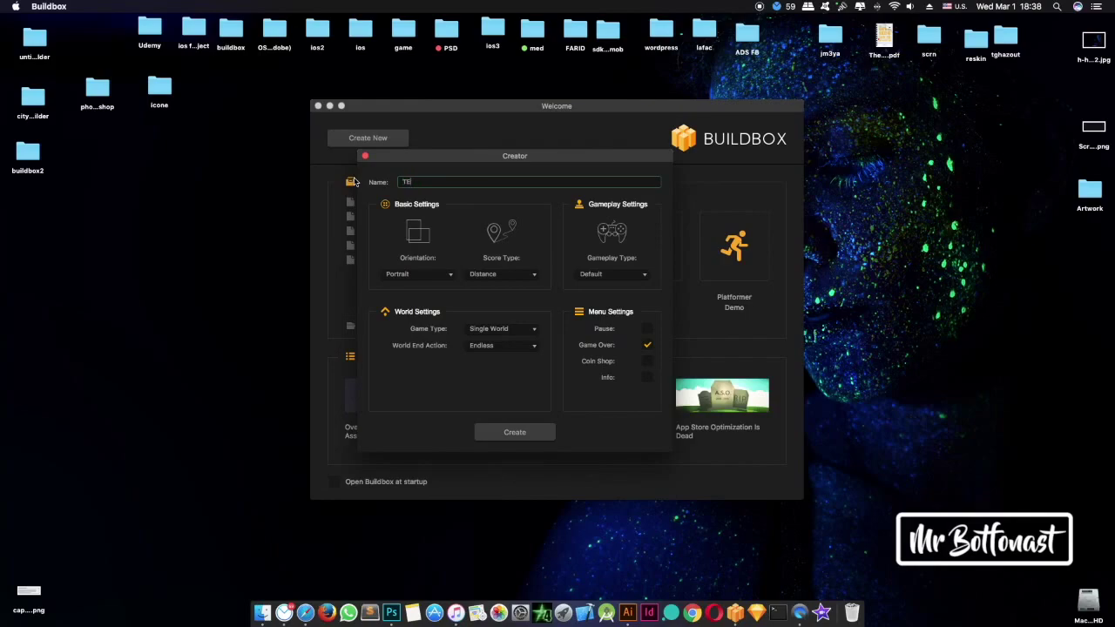
pyautogui.click(415, 275)
pyautogui.click(413, 291)
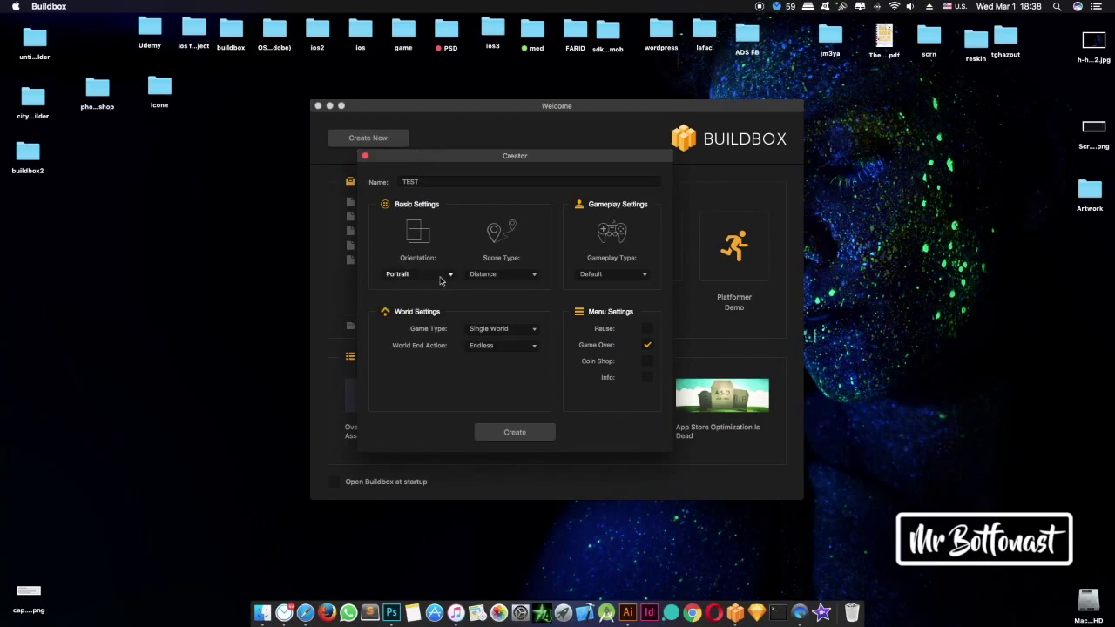
pyautogui.click(647, 349)
pyautogui.click(520, 433)
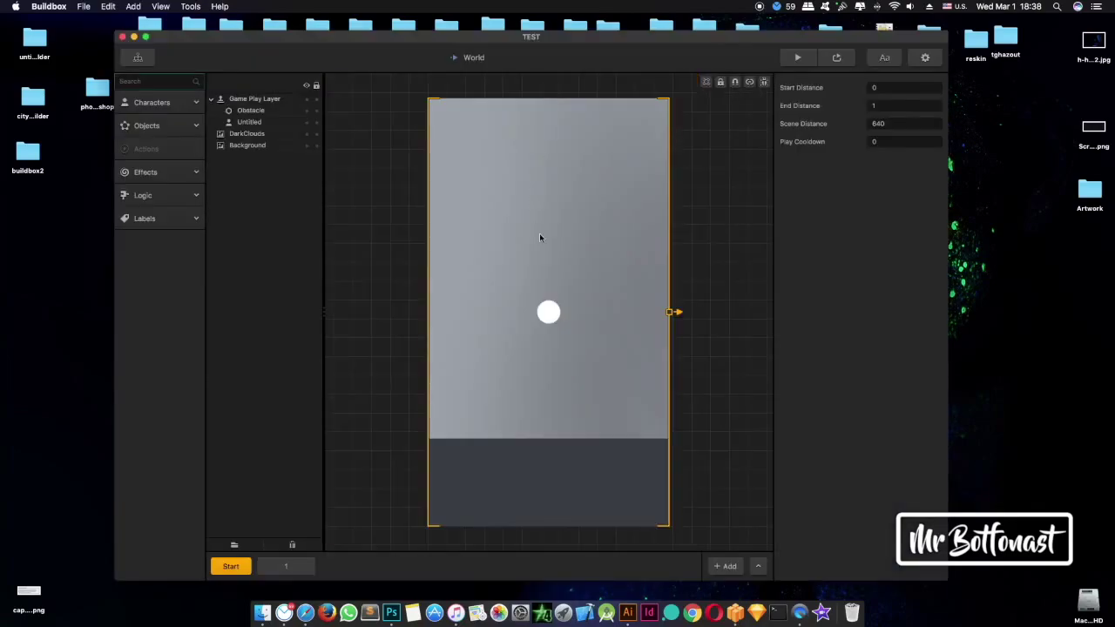
# Step: Delete the World and World UI nodes from the Game Mind Map
pyautogui.click(138, 57)
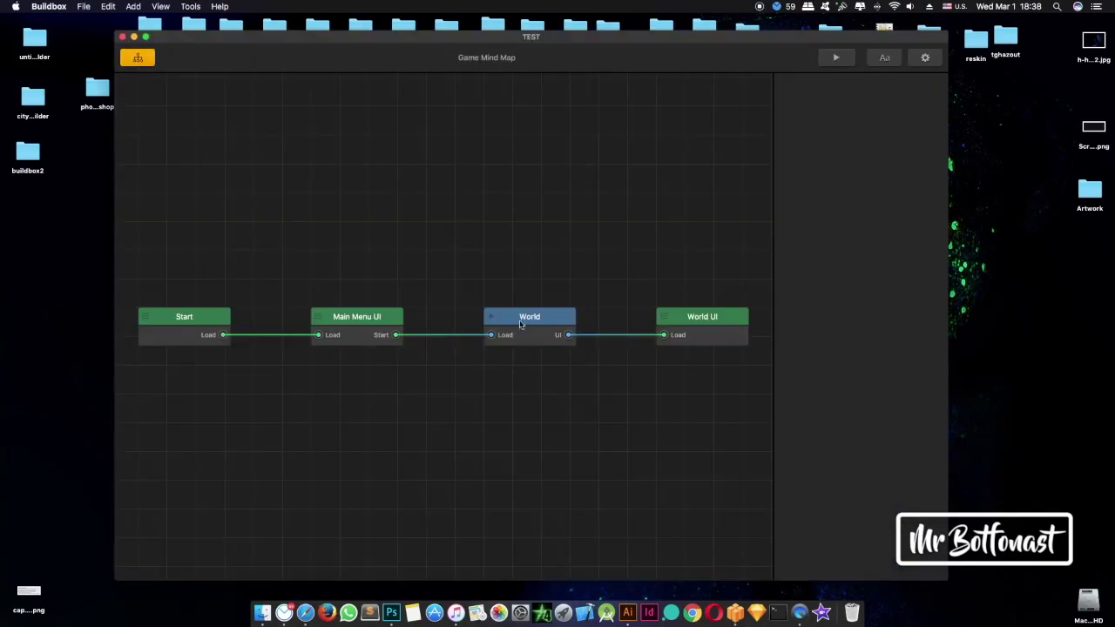
pyautogui.click(528, 313)
pyautogui.click(519, 319)
pyautogui.scroll(-1, 520, 318)
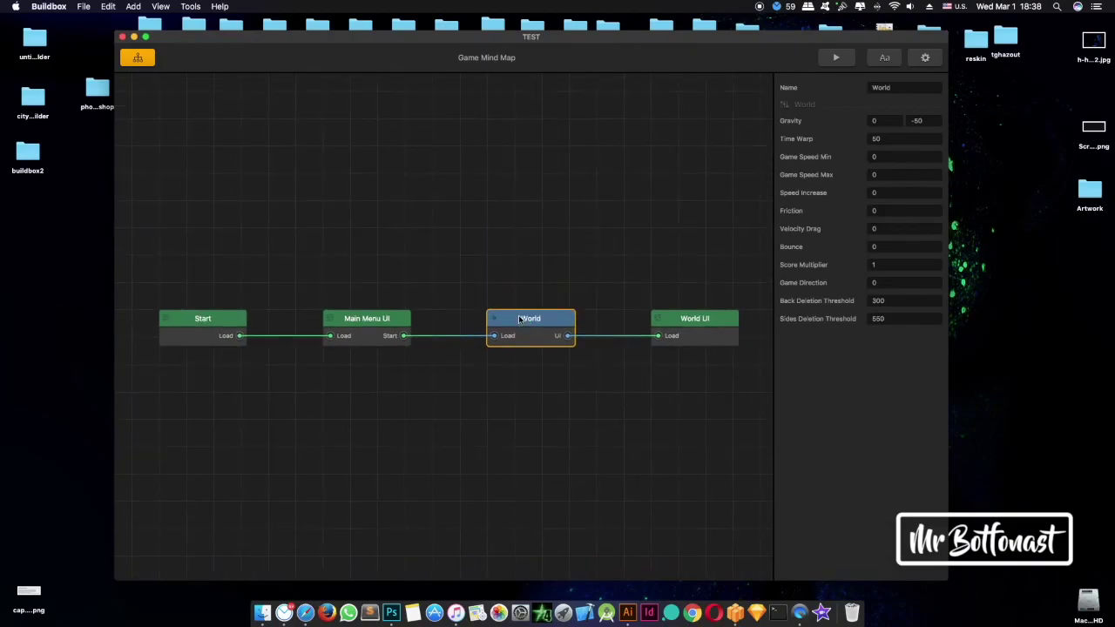
pyautogui.press('Delete')
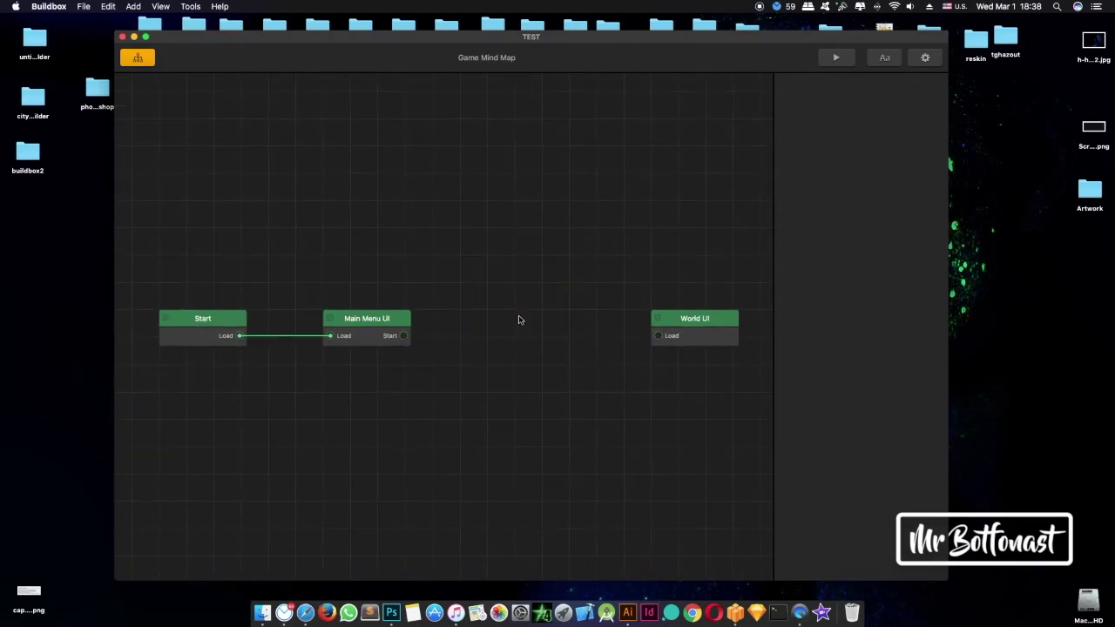
pyautogui.click(673, 336)
pyautogui.press('Delete')
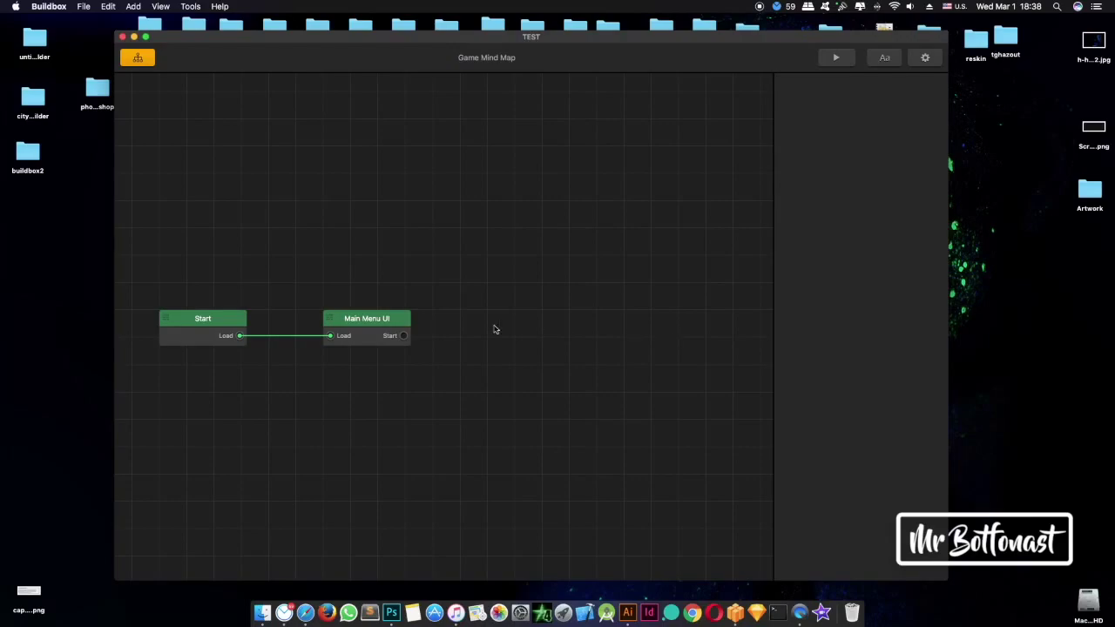
# Step: Open the Main Menu UI and move the GAME title up to about position 317, 933
pyautogui.doubleClick(390, 320)
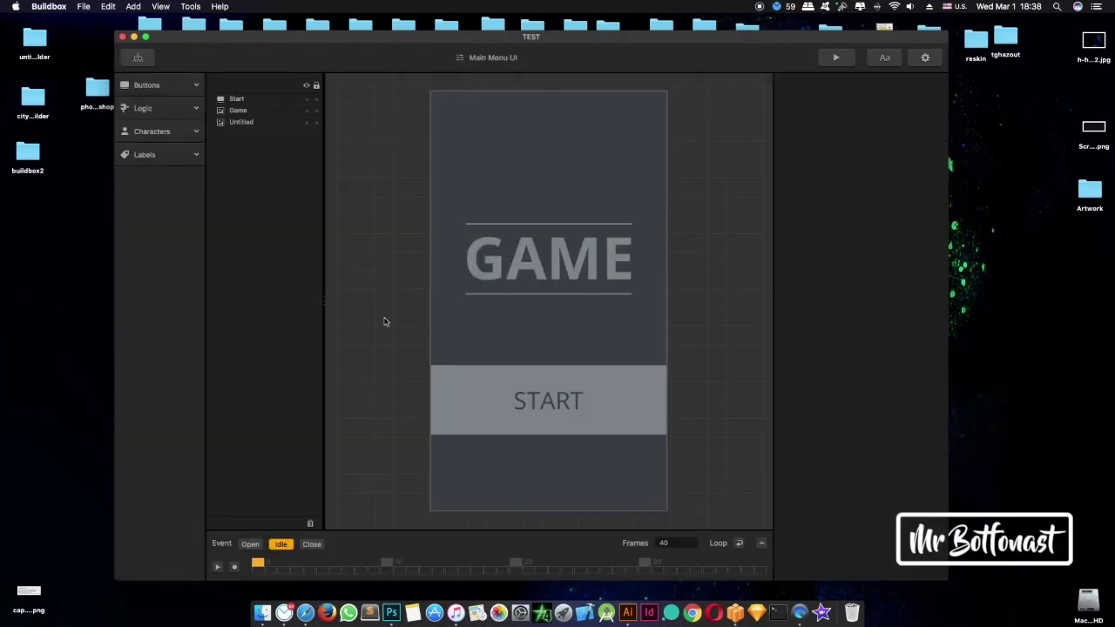
pyautogui.click(568, 267)
pyautogui.click(568, 266)
pyautogui.moveTo(568, 267); pyautogui.dragTo(570, 162)
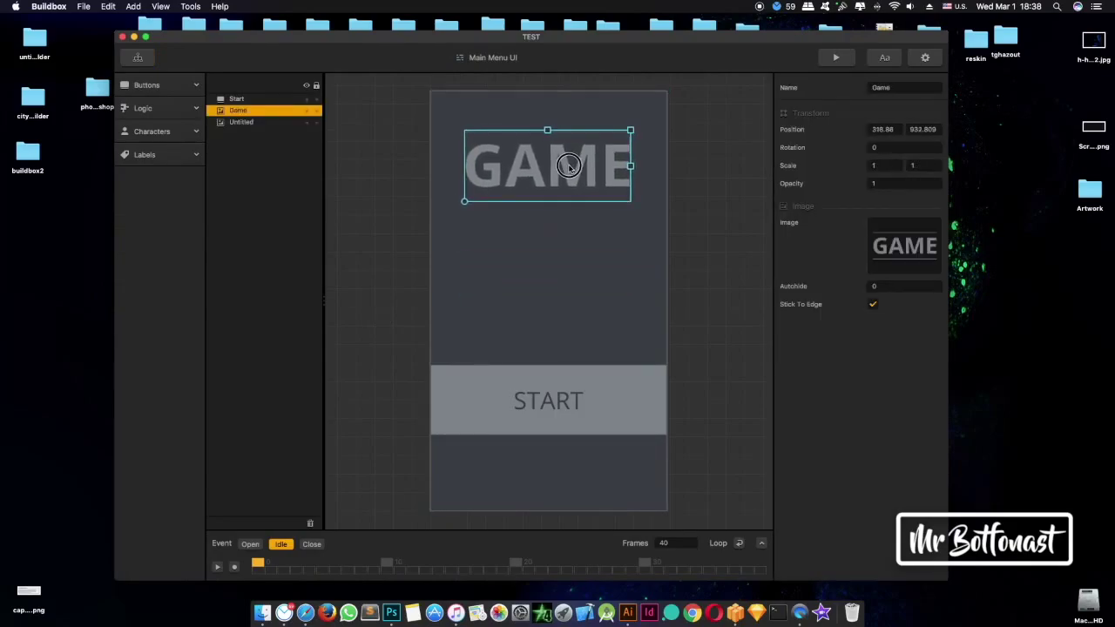
pyautogui.click(568, 222)
pyautogui.click(575, 168)
# Step: Delete the grey background image from the Main Menu UI and add the dark screenshot PNG from the desktop as an image
pyautogui.click(616, 256)
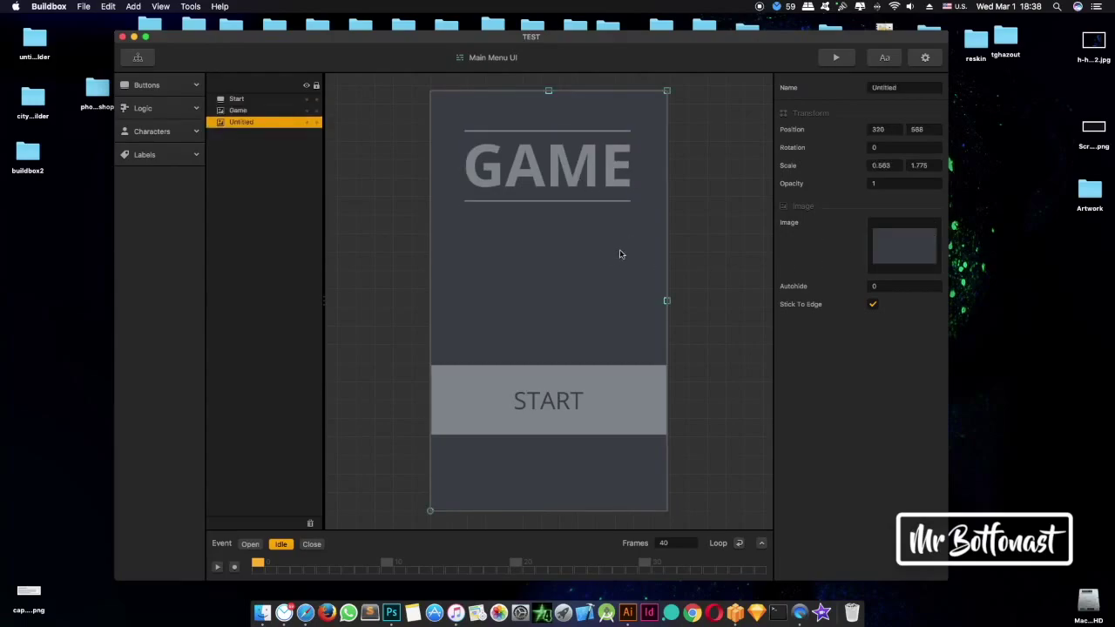
pyautogui.press('BackSpace')
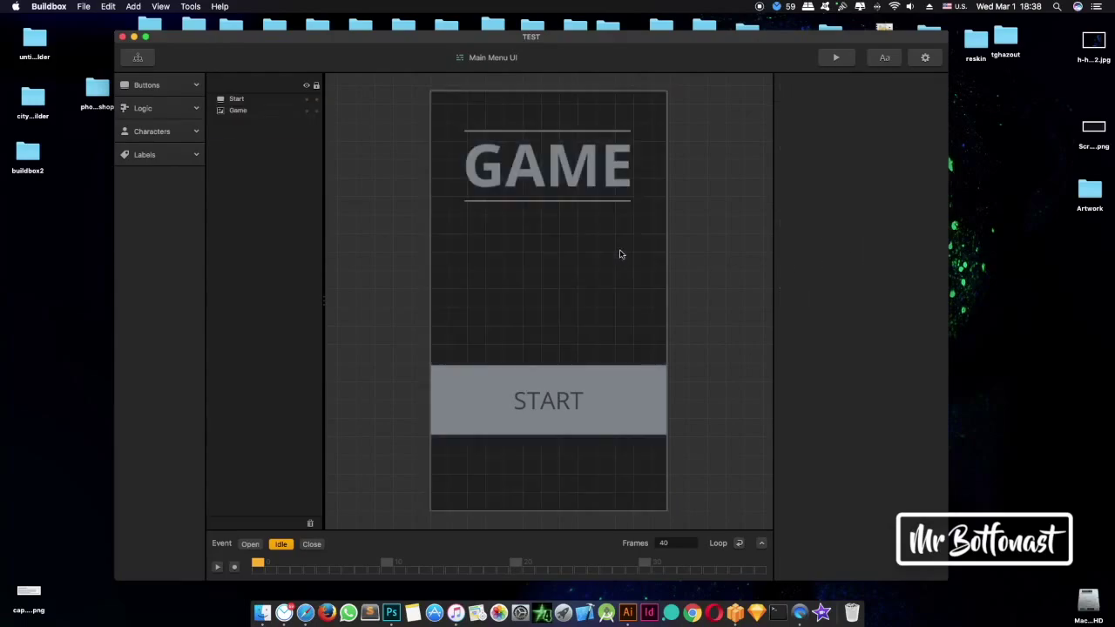
pyautogui.moveTo(1103, 127); pyautogui.dragTo(660, 415)
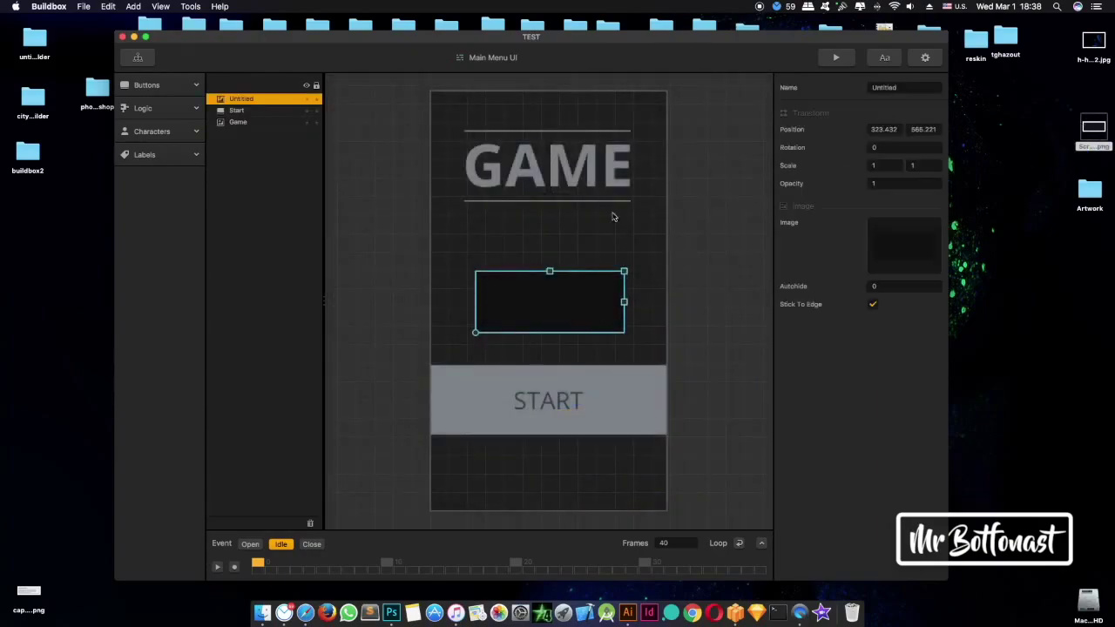
# Step: Enlarge the dark image to about 2.214 by 7.753 scale so it covers the screen, and send it to the back
pyautogui.click(627, 263)
pyautogui.click(615, 284)
pyautogui.moveTo(620, 274); pyautogui.dragTo(713, 70)
pyautogui.rightClick(519, 210)
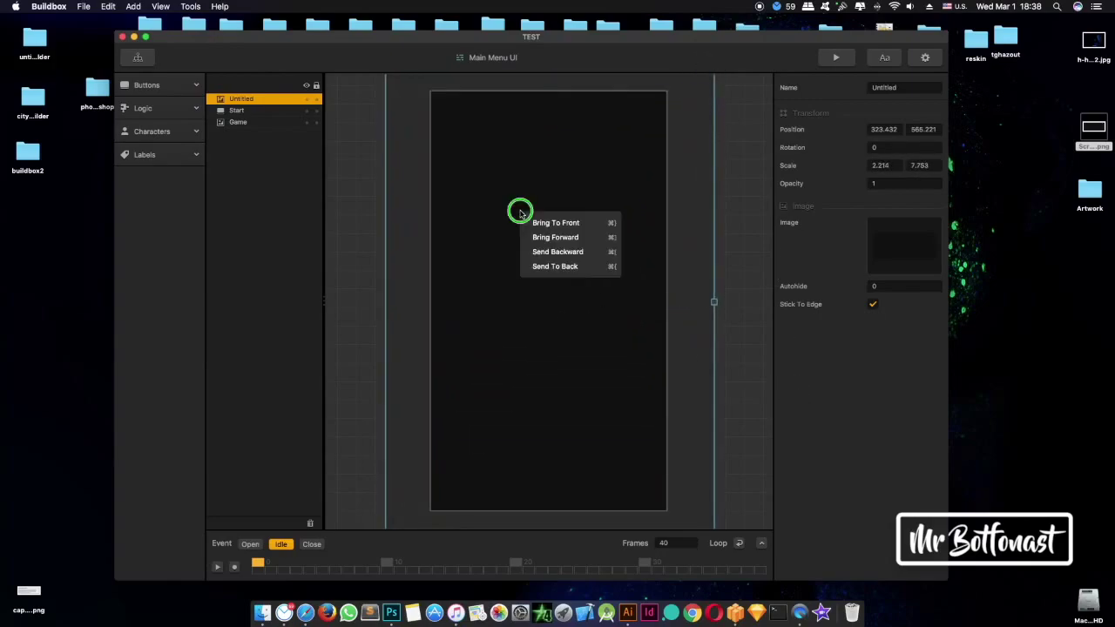
pyautogui.click(558, 267)
# Step: Add a Default Font label between the GAME title and the START button, at about position 264, 611
pyautogui.click(583, 427)
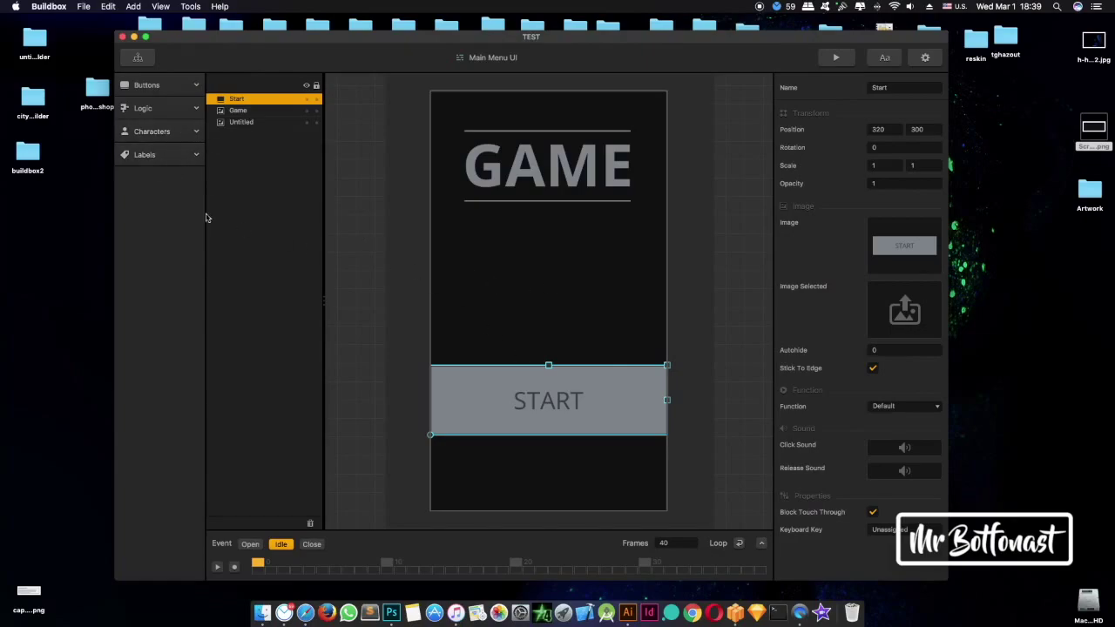
pyautogui.click(181, 140)
pyautogui.click(180, 108)
pyautogui.click(180, 85)
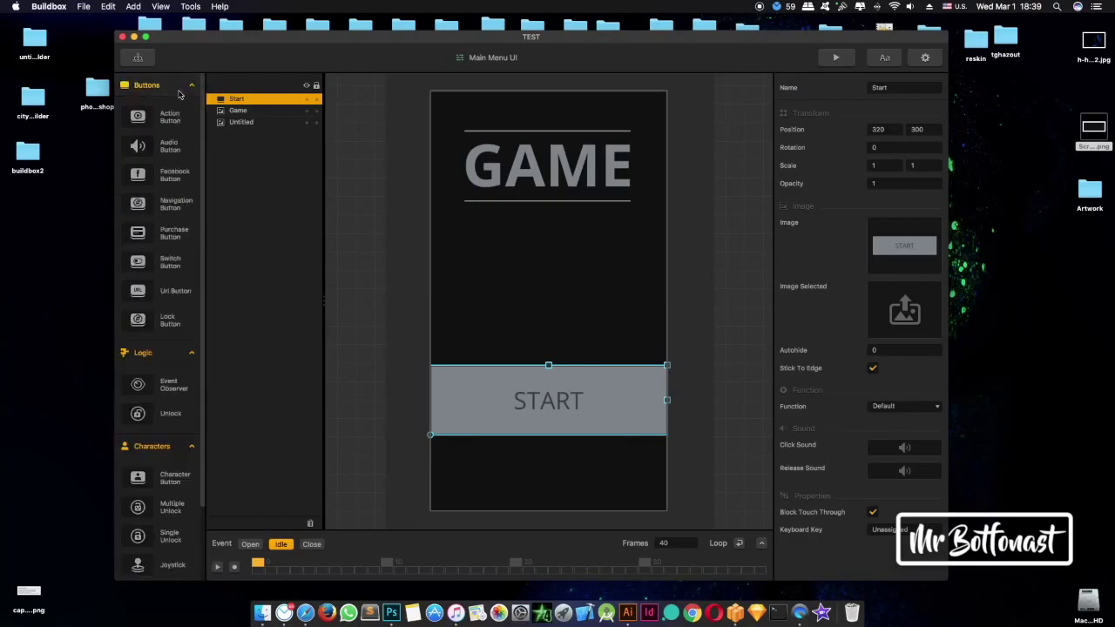
pyautogui.scroll(-3, 184, 334)
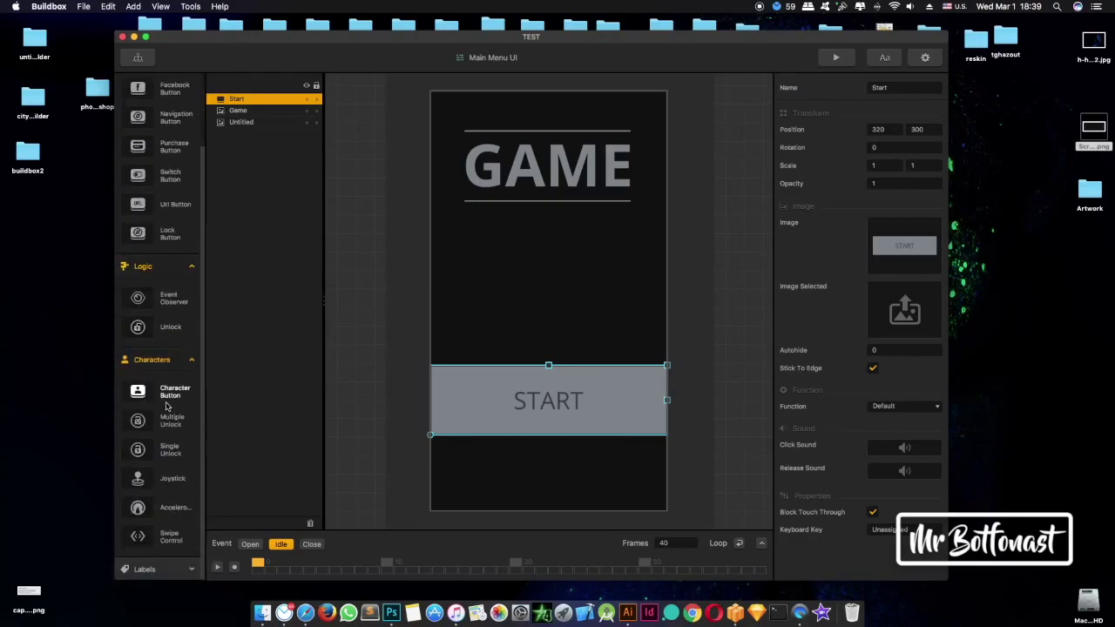
pyautogui.click(178, 572)
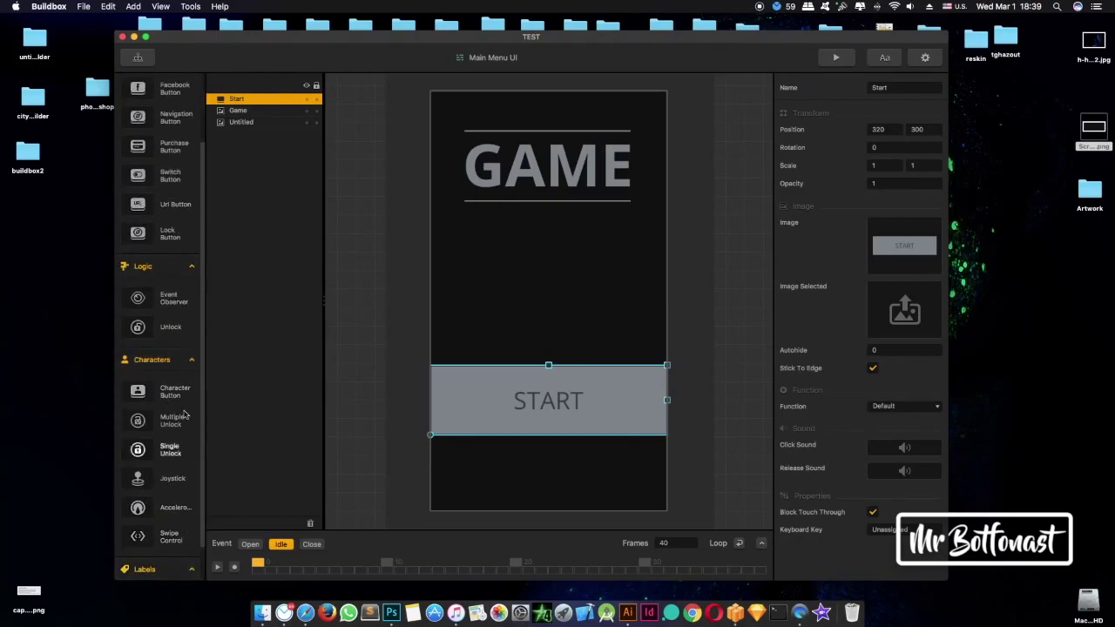
pyautogui.scroll(-1, 174, 381)
pyautogui.moveTo(167, 567); pyautogui.dragTo(528, 286)
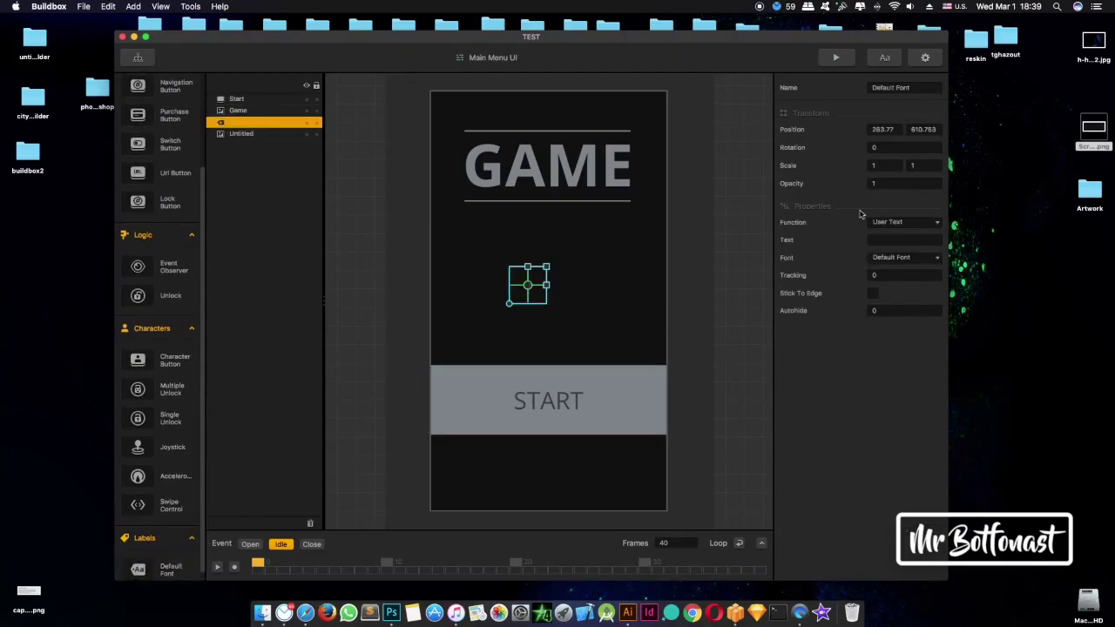
# Step: Switch the keyboard input to Arabic, enter sample Arabic text in the label, and move it to about position 333, 660
pyautogui.click(897, 239)
pyautogui.click(963, 6)
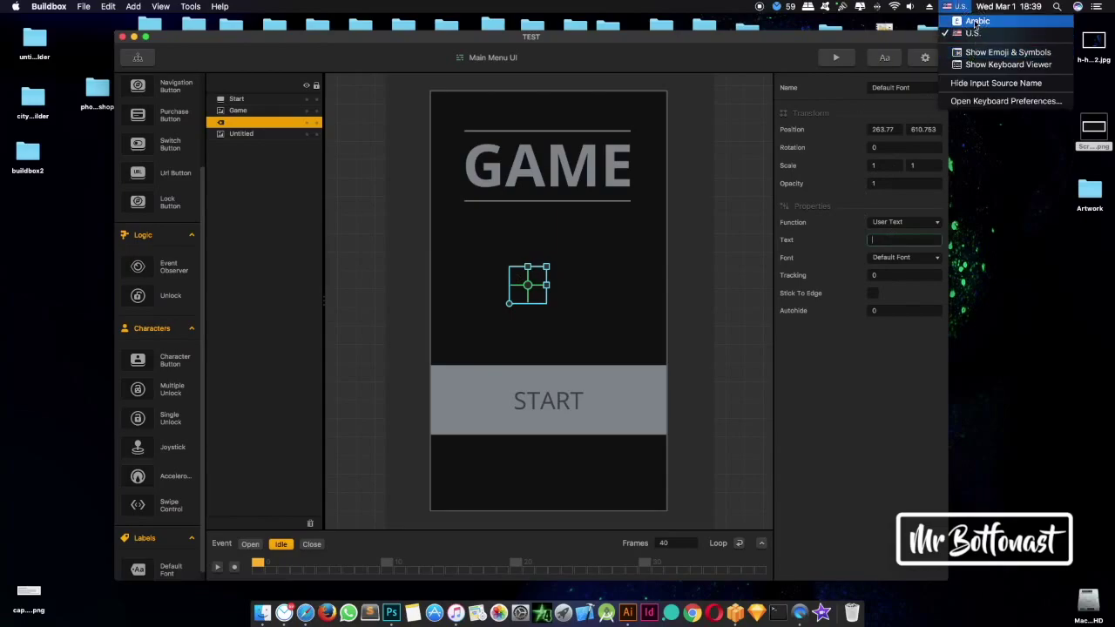
pyautogui.click(976, 24)
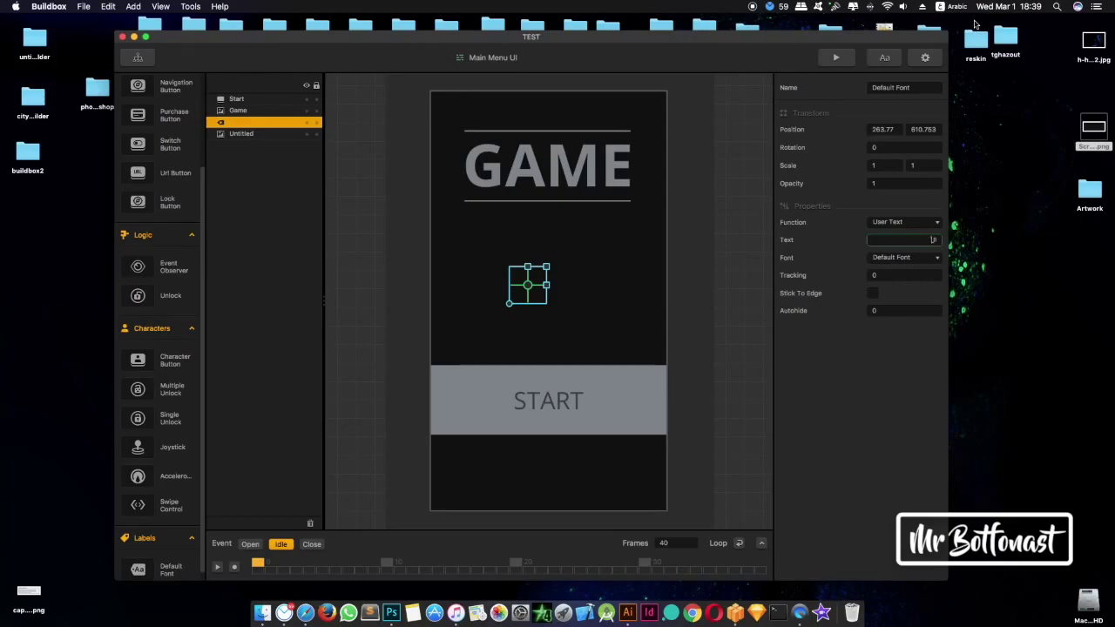
pyautogui.write('البدء')
pyautogui.press('Return')
pyautogui.moveTo(534, 286); pyautogui.dragTo(559, 272)
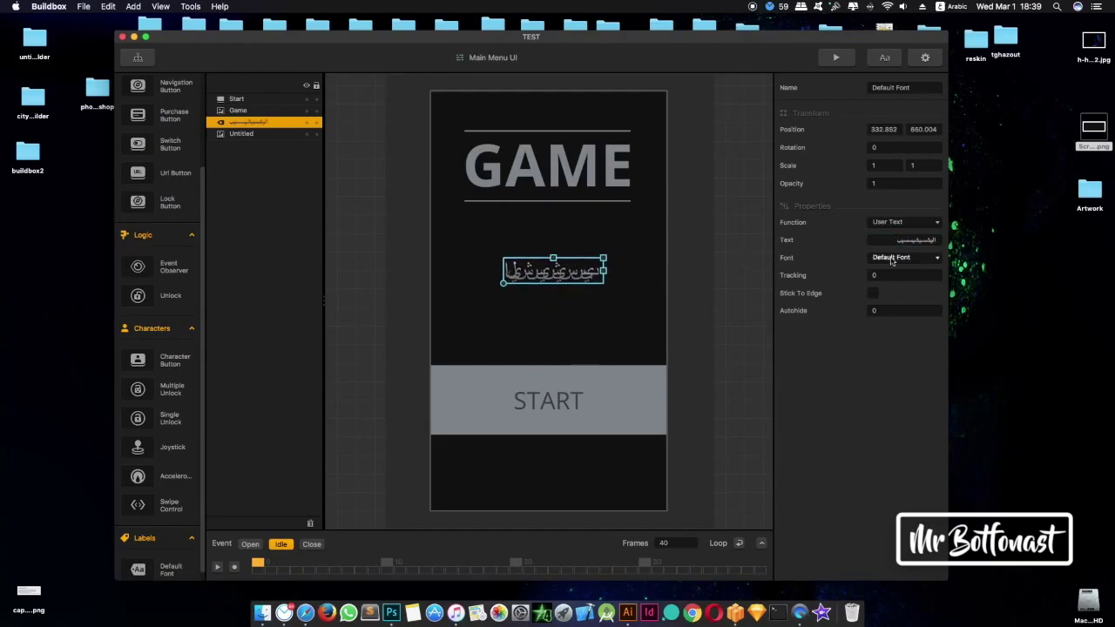
# Step: Clear the label's Arabic text and delete the empty label from the Main Menu UI
pyautogui.moveTo(897, 241); pyautogui.dragTo(924, 241)
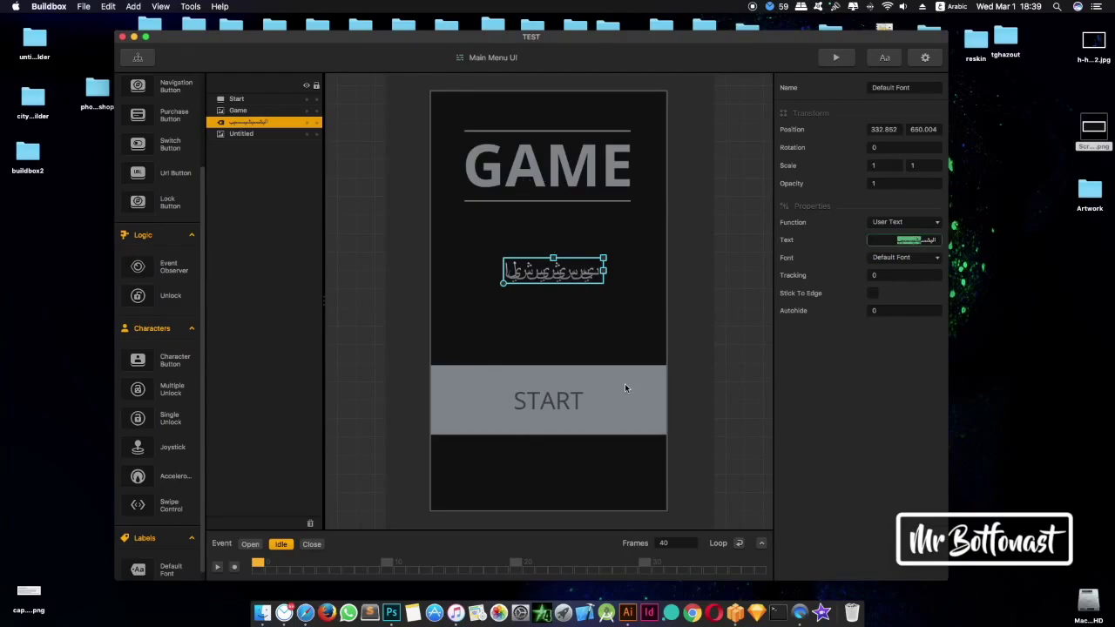
pyautogui.click(884, 243)
pyautogui.moveTo(883, 242); pyautogui.dragTo(984, 255)
pyautogui.press('BackSpace')
pyautogui.click(630, 341)
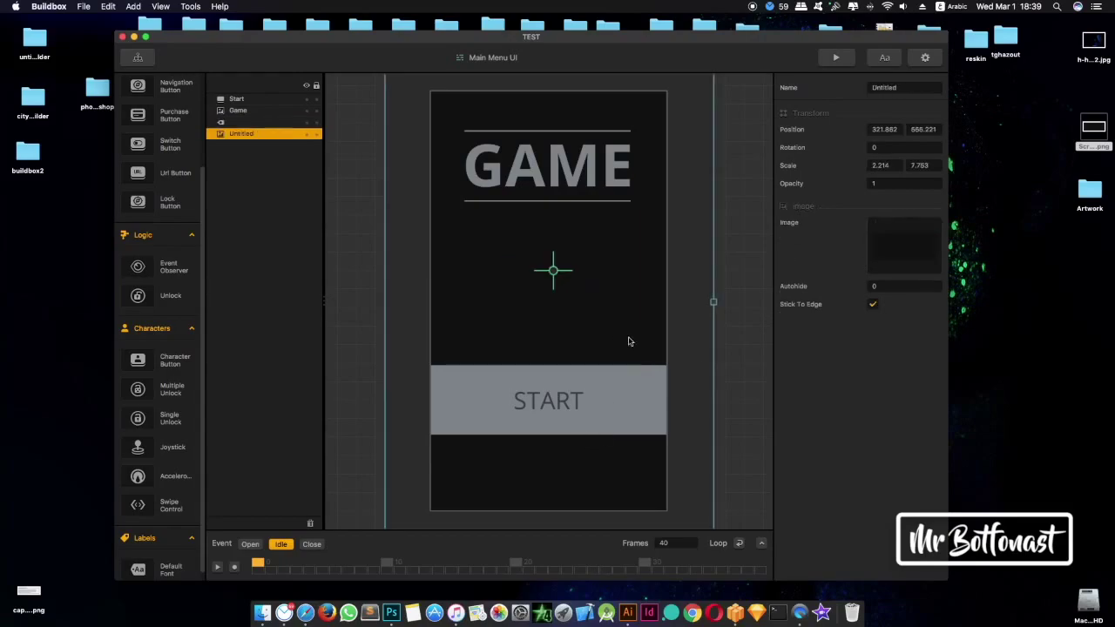
pyautogui.click(256, 99)
pyautogui.click(254, 111)
pyautogui.click(253, 123)
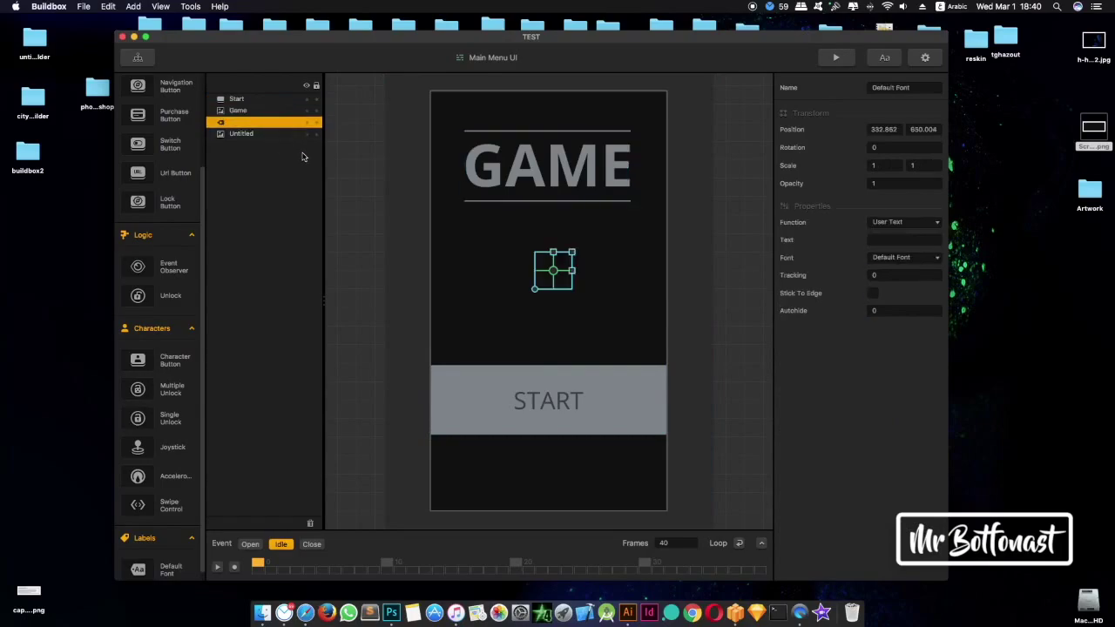
pyautogui.press('Delete')
pyautogui.click(273, 121)
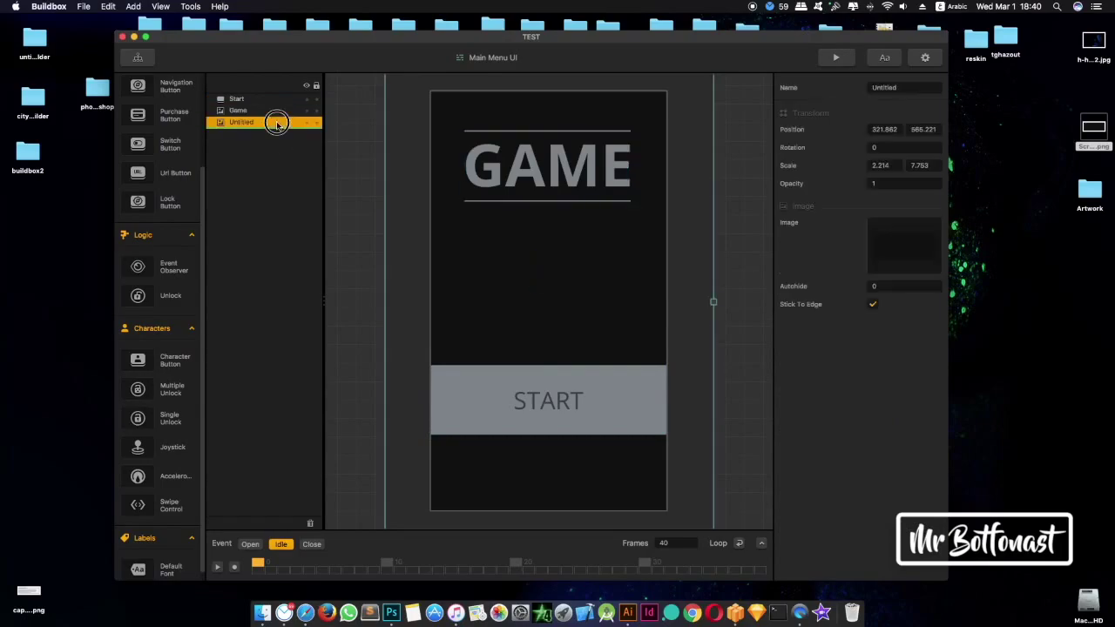
pyautogui.click(615, 188)
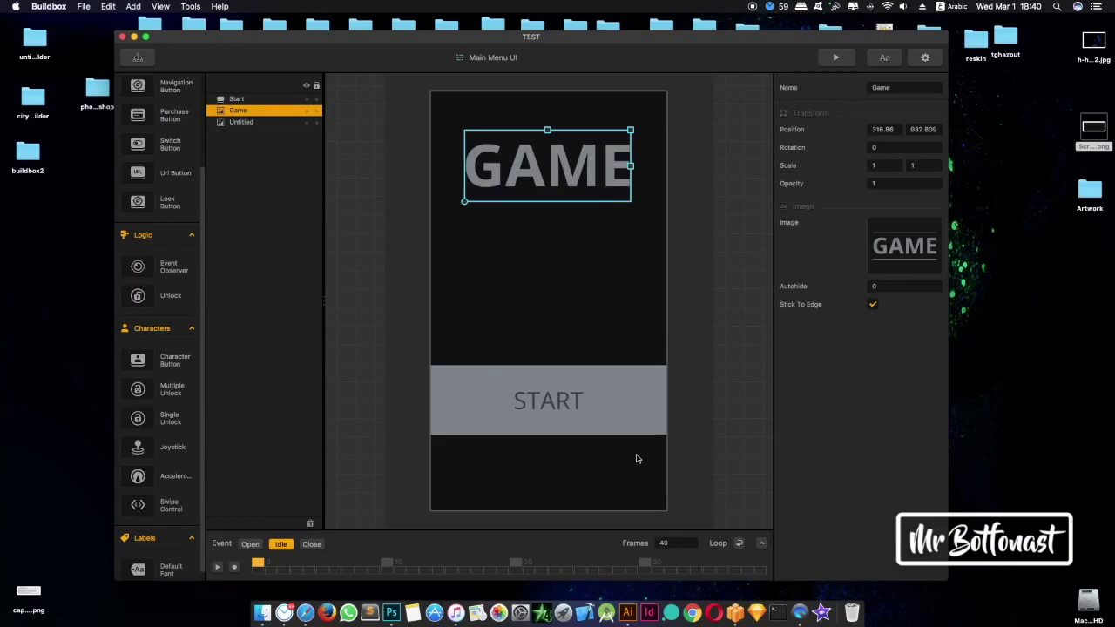
pyautogui.click(622, 417)
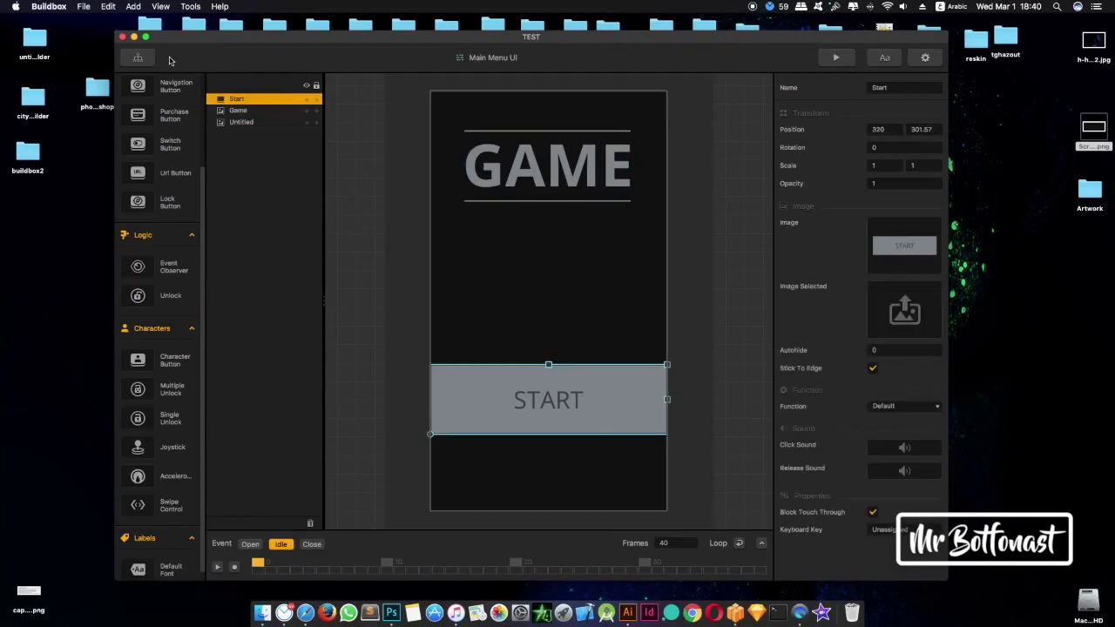
# Step: Add a new UI node to the Game Mind Map and place it above and to the right of Main Menu UI
pyautogui.click(138, 58)
pyautogui.rightClick(620, 241)
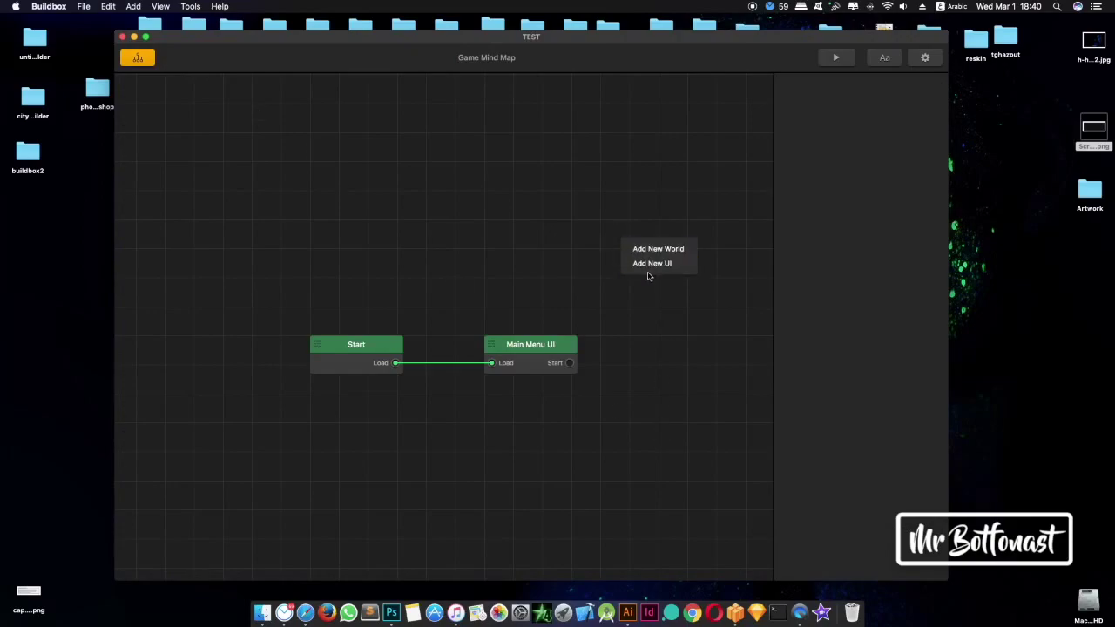
pyautogui.click(651, 263)
pyautogui.click(664, 275)
pyautogui.moveTo(665, 274); pyautogui.dragTo(682, 254)
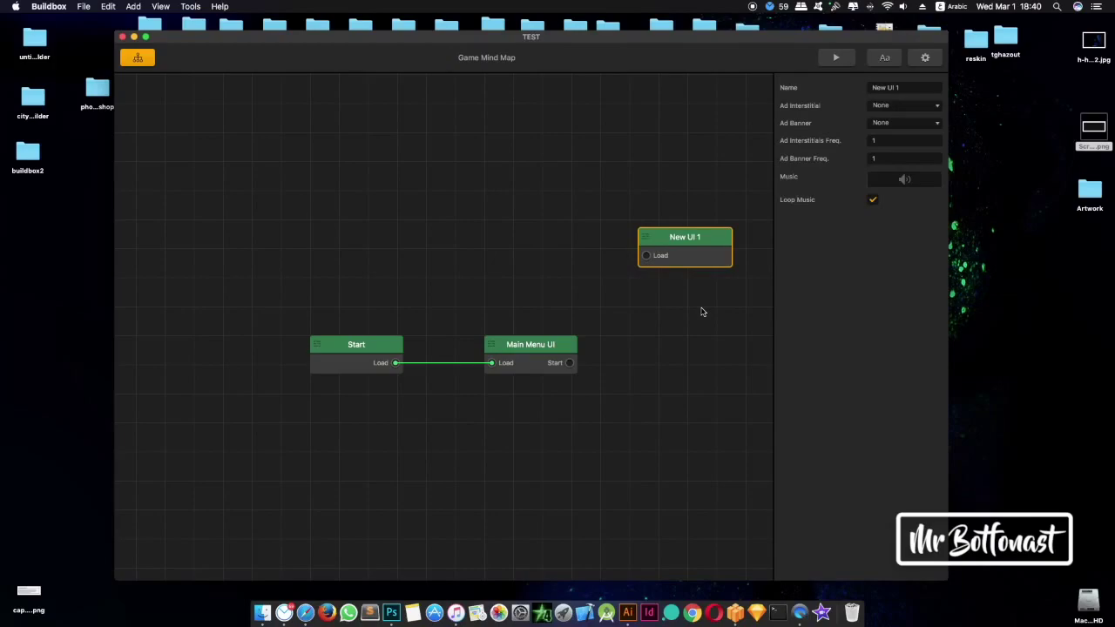
# Step: Open New UI 1, add the dark screenshot PNG from the desktop, and enlarge it to cover the screen as the background
pyautogui.click(699, 239)
pyautogui.doubleClick(698, 238)
pyautogui.moveTo(1094, 129); pyautogui.dragTo(627, 398)
pyautogui.click(622, 273)
pyautogui.moveTo(622, 273); pyautogui.dragTo(699, 79)
# Step: Connect the Main Menu UI's Start output to New UI 1's Load input, and check the Main Menu UI screen
pyautogui.click(138, 58)
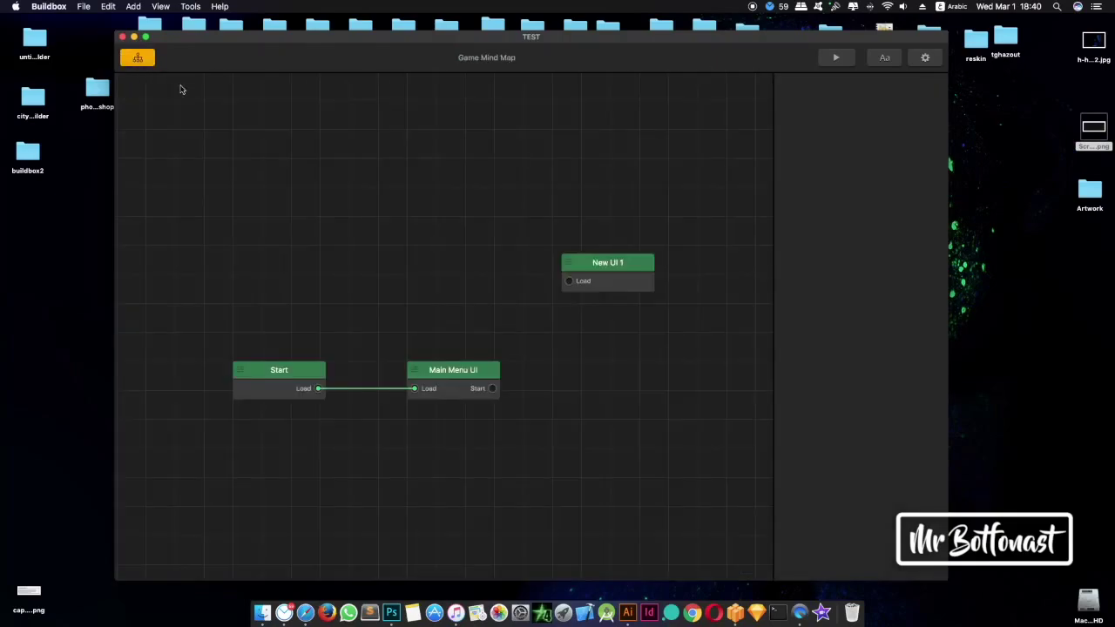
pyautogui.moveTo(492, 388); pyautogui.dragTo(568, 281)
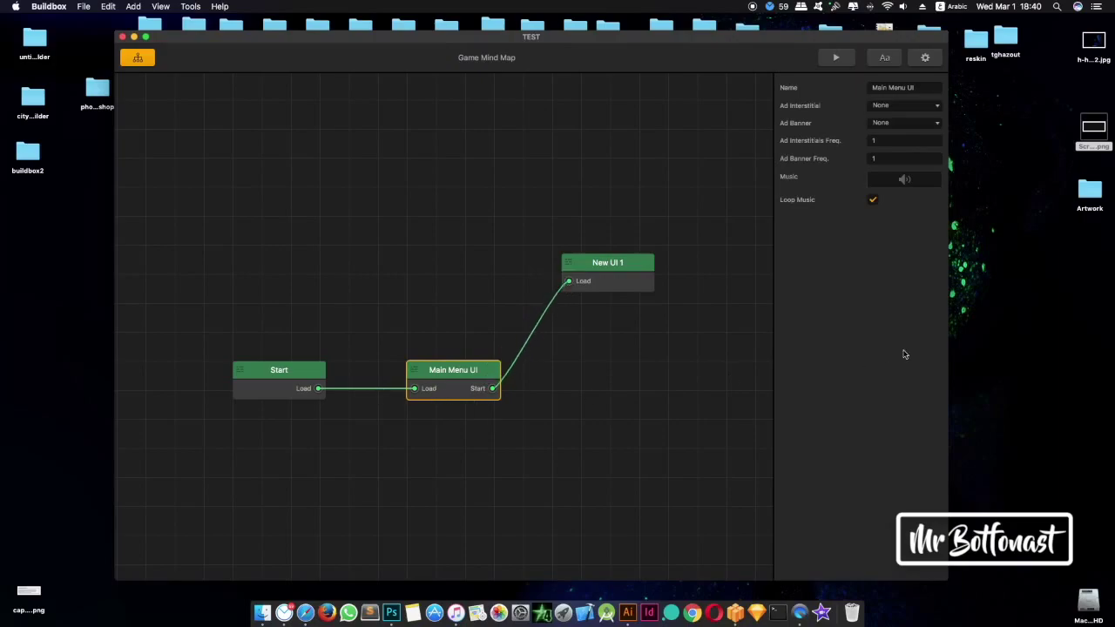
pyautogui.doubleClick(462, 375)
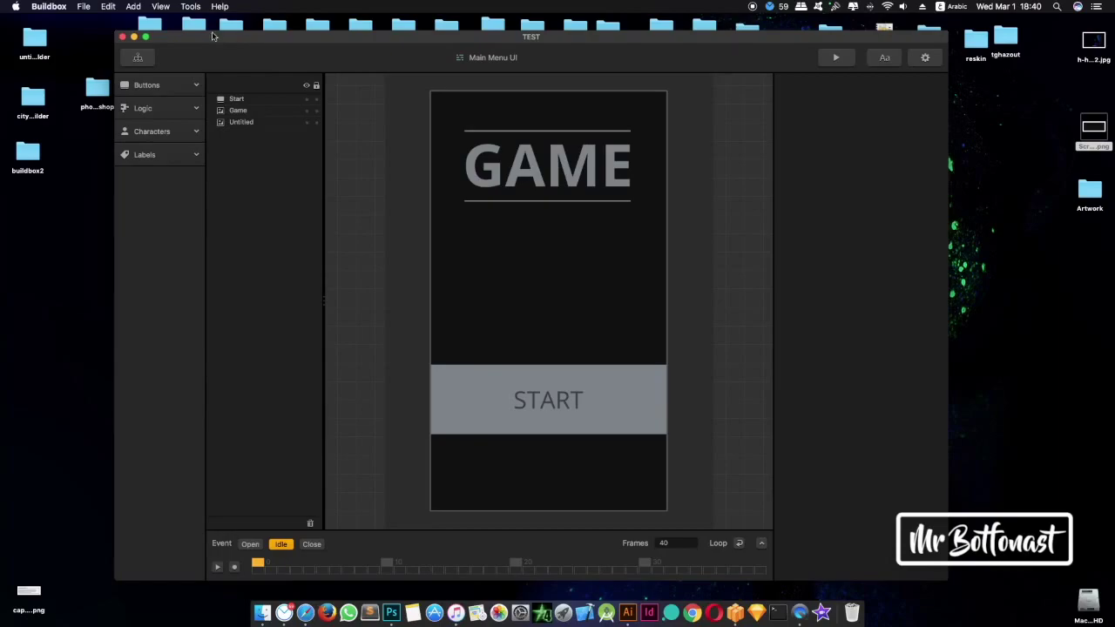
pyautogui.click(138, 57)
# Step: Open the New UI 1 screen and the desktop's Artwork > Buttons folder, placing the folder window clear of the canvas
pyautogui.doubleClick(605, 291)
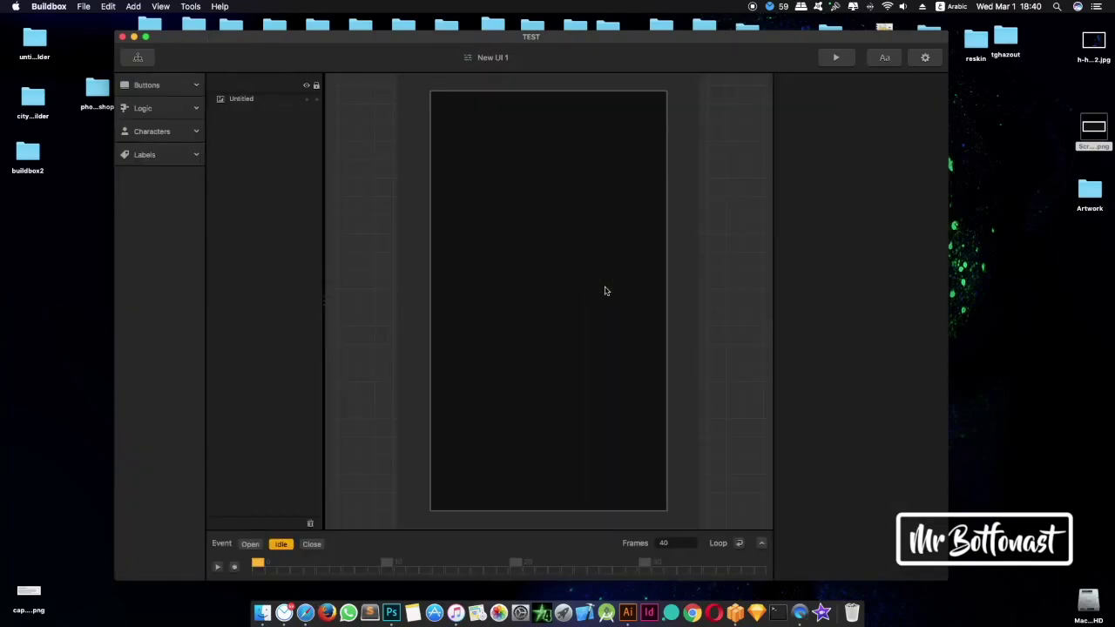
pyautogui.doubleClick(1090, 189)
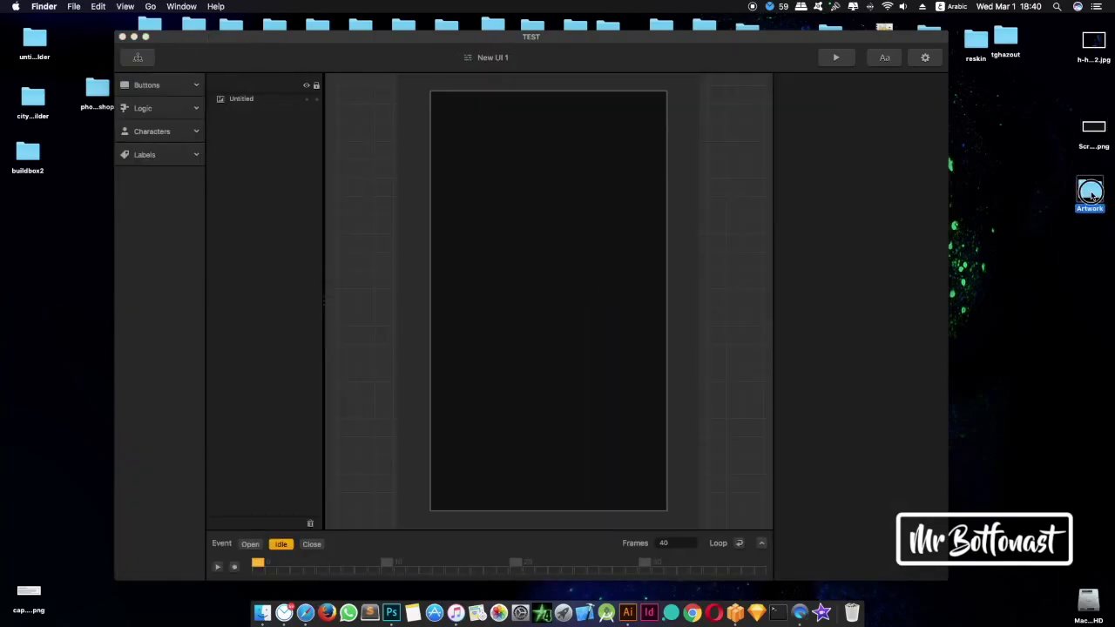
pyautogui.doubleClick(958, 136)
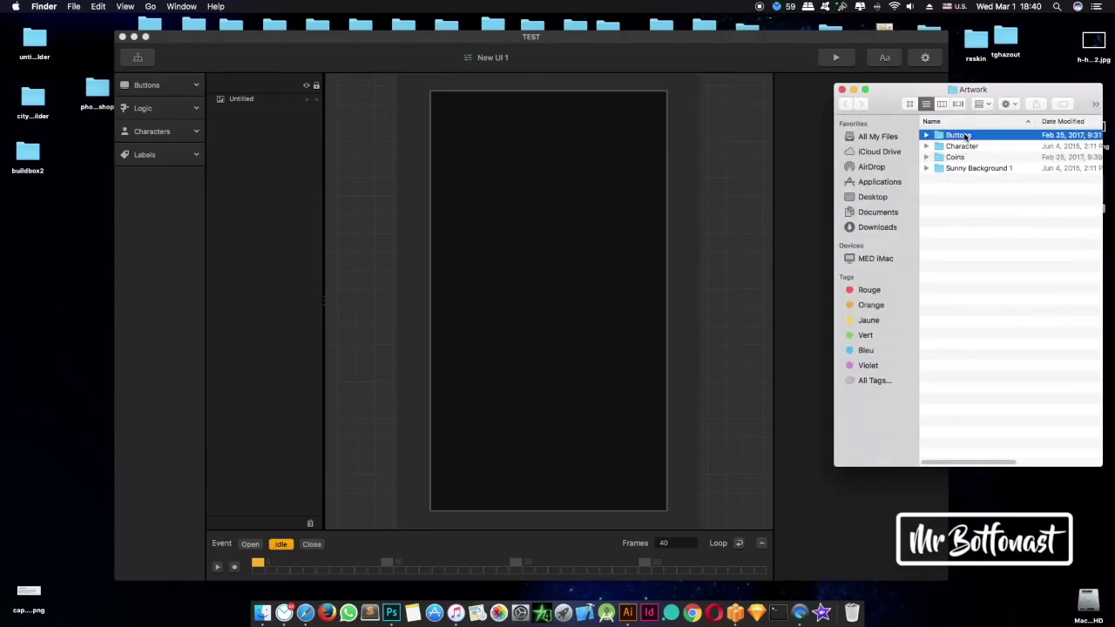
pyautogui.moveTo(984, 92); pyautogui.dragTo(1047, 84)
pyautogui.click(1032, 137)
# Step: Preview btn_2_next_brown.png, add it to New UI 1 as a navigation button, and place it in the screen's lower-right area
pyautogui.click(1029, 127)
pyautogui.press('space')
pyautogui.press('space')
pyautogui.moveTo(1028, 127); pyautogui.dragTo(658, 324)
pyautogui.moveTo(590, 333); pyautogui.dragTo(472, 423)
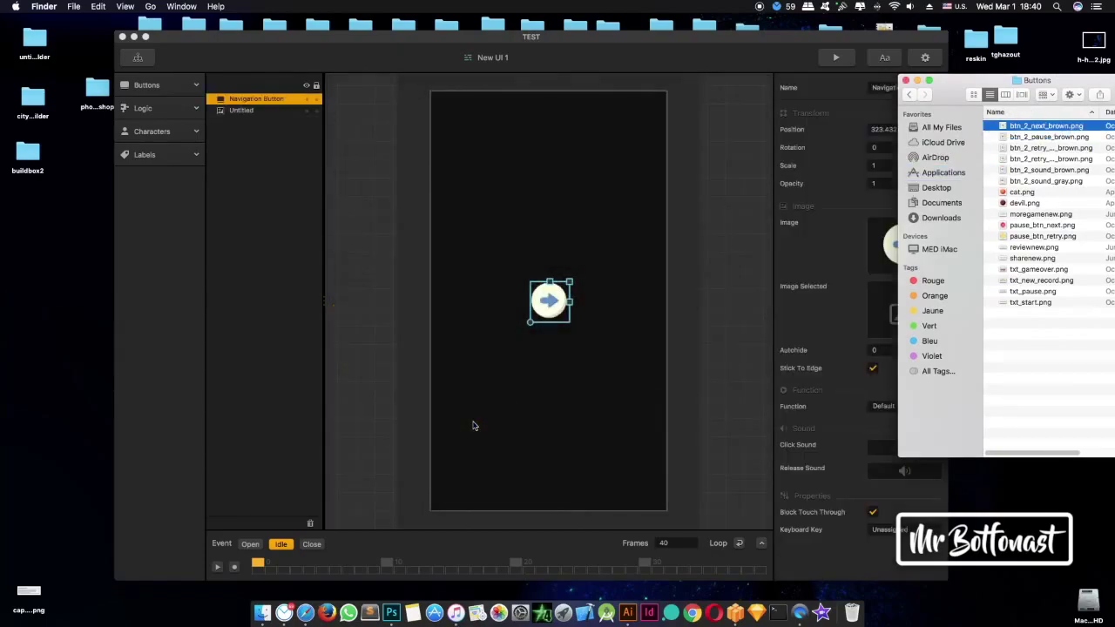
pyautogui.moveTo(549, 310); pyautogui.dragTo(619, 472)
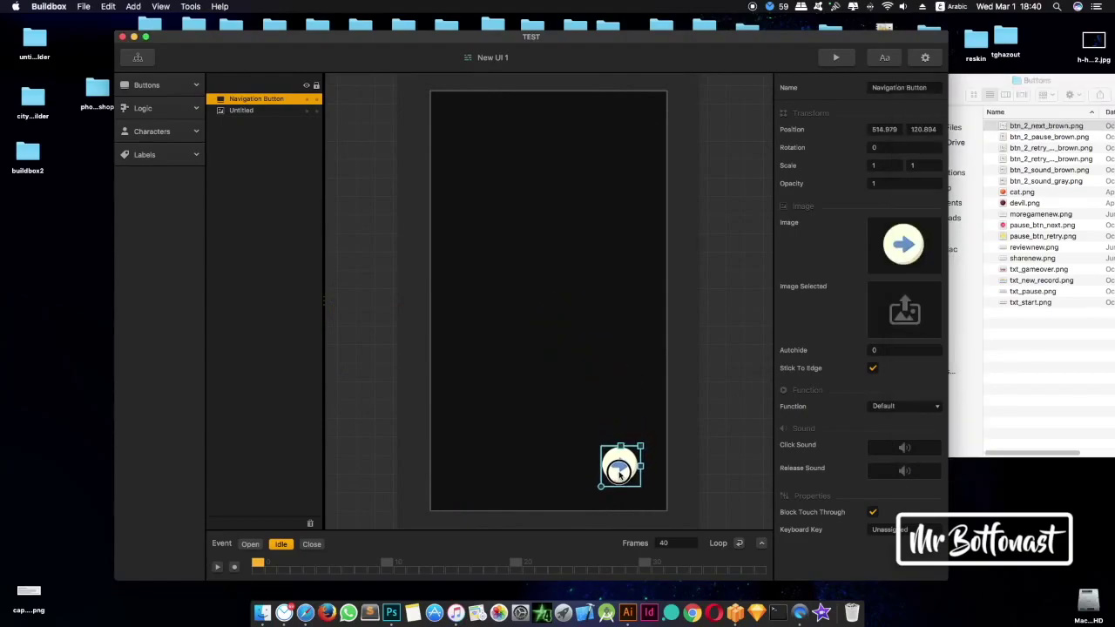
# Step: Add btn_2_next_brown.png as a second navigation button, mirror it to point left, and place it in the screen's lower-left area
pyautogui.click(623, 367)
pyautogui.click(1027, 128)
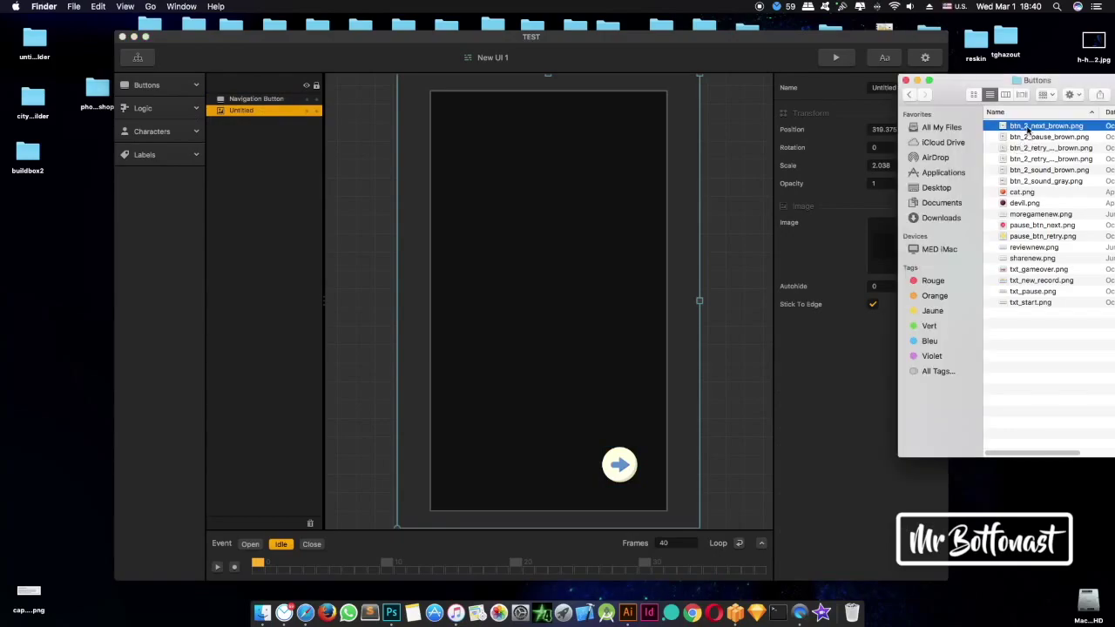
pyautogui.click(1025, 128)
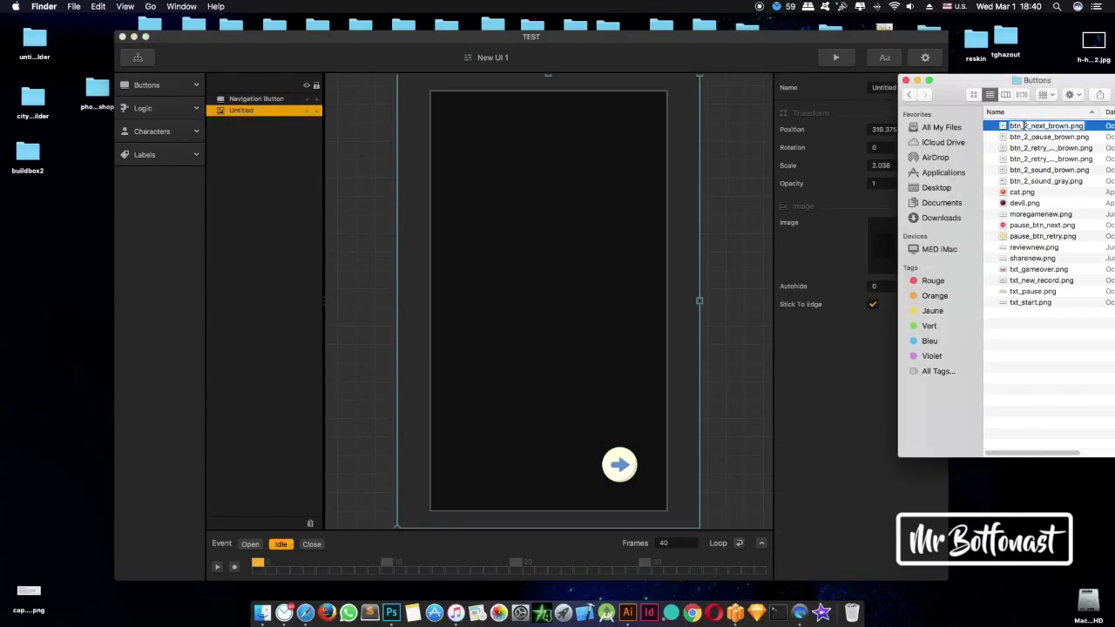
pyautogui.moveTo(1001, 128); pyautogui.dragTo(476, 436)
pyautogui.moveTo(570, 283); pyautogui.dragTo(477, 465)
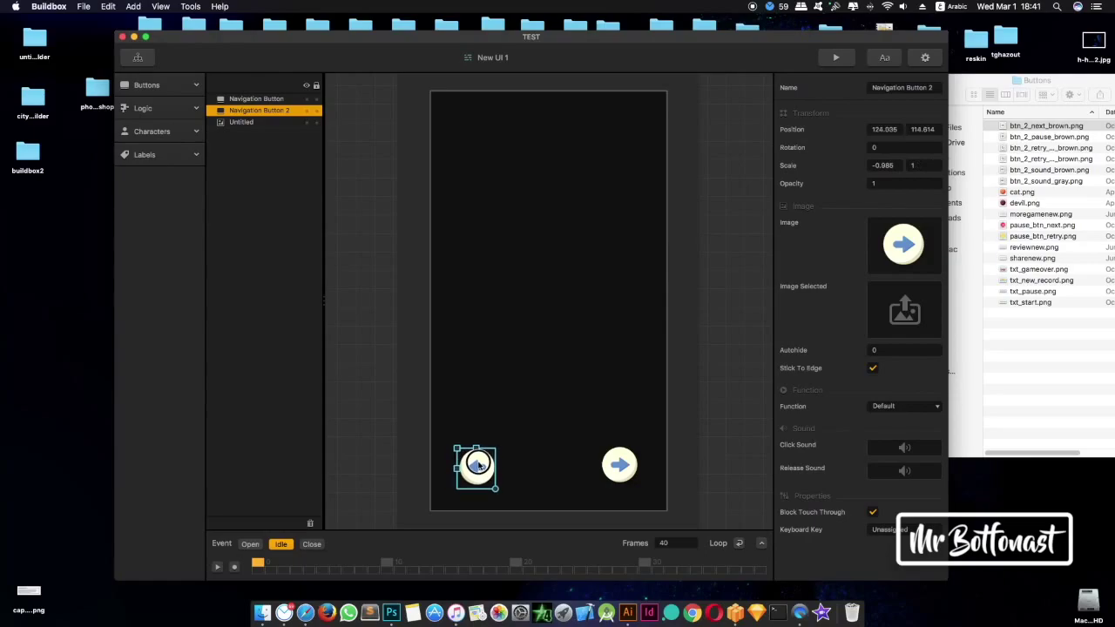
pyautogui.click(584, 418)
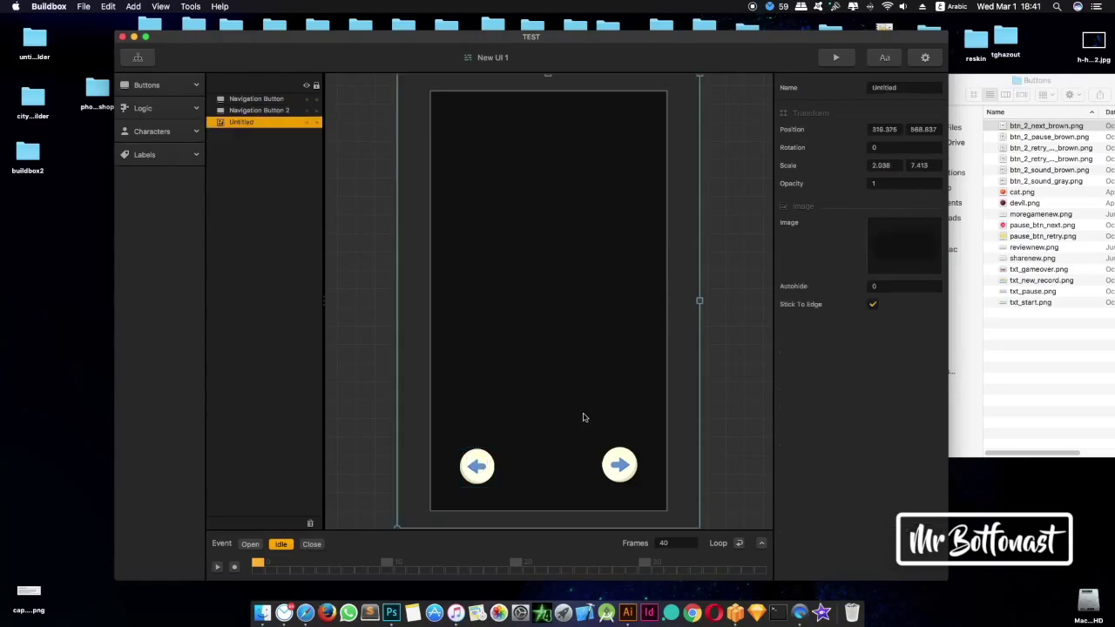
pyautogui.click(477, 468)
pyautogui.click(615, 466)
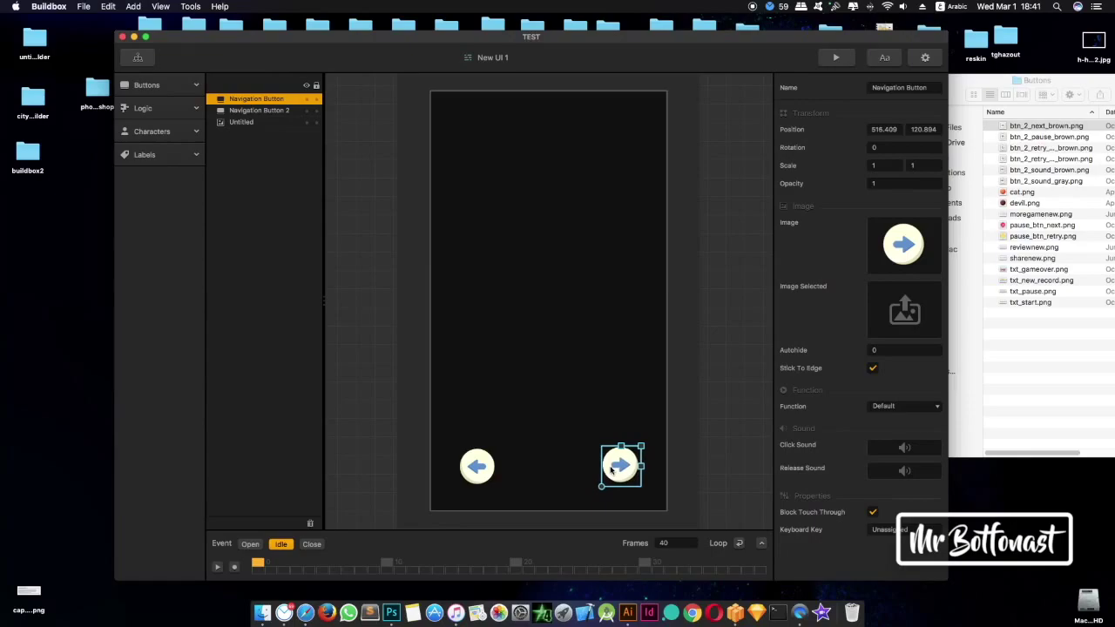
pyautogui.click(507, 241)
pyautogui.click(552, 224)
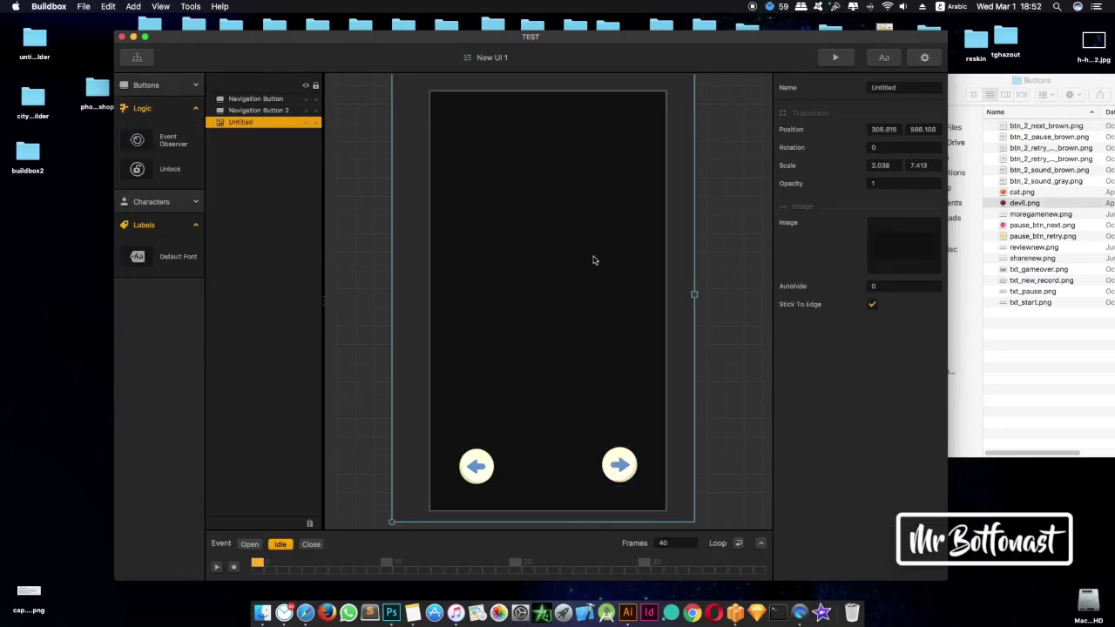
# Step: Add a Default Font label to the upper middle of New UI 1 with its function set to User Text
pyautogui.click(258, 99)
pyautogui.moveTo(161, 259); pyautogui.dragTo(555, 215)
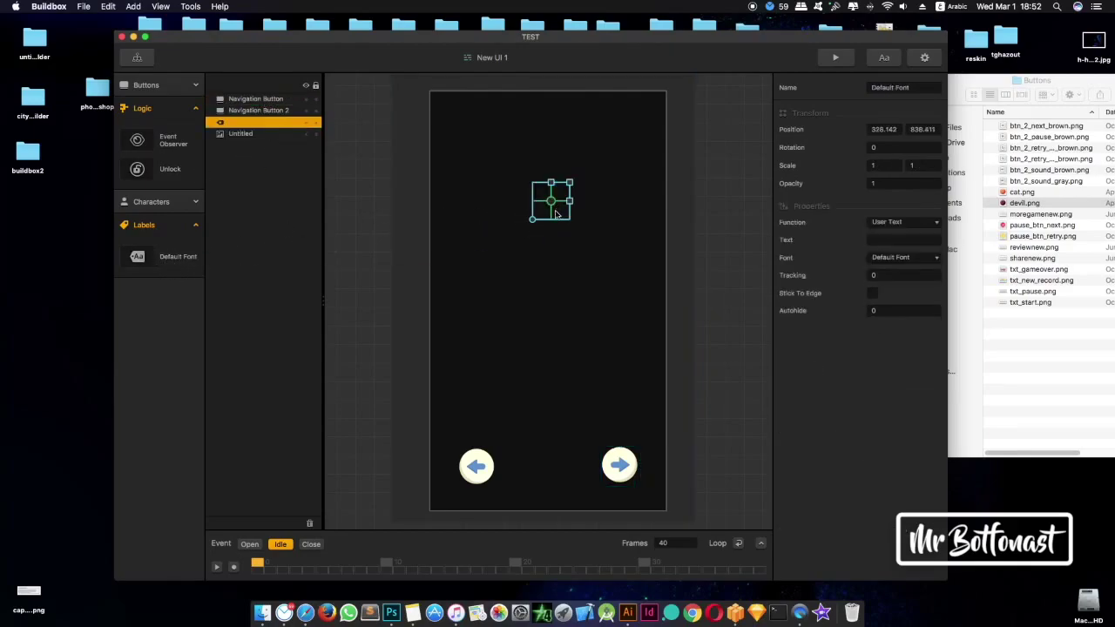
pyautogui.click(902, 222)
pyautogui.click(891, 237)
# Step: Open Notes, move its window aside, and copy the phrase "hadi wa7ed lbent katahdar m3a weld 3amha" from the note
pyautogui.click(414, 610)
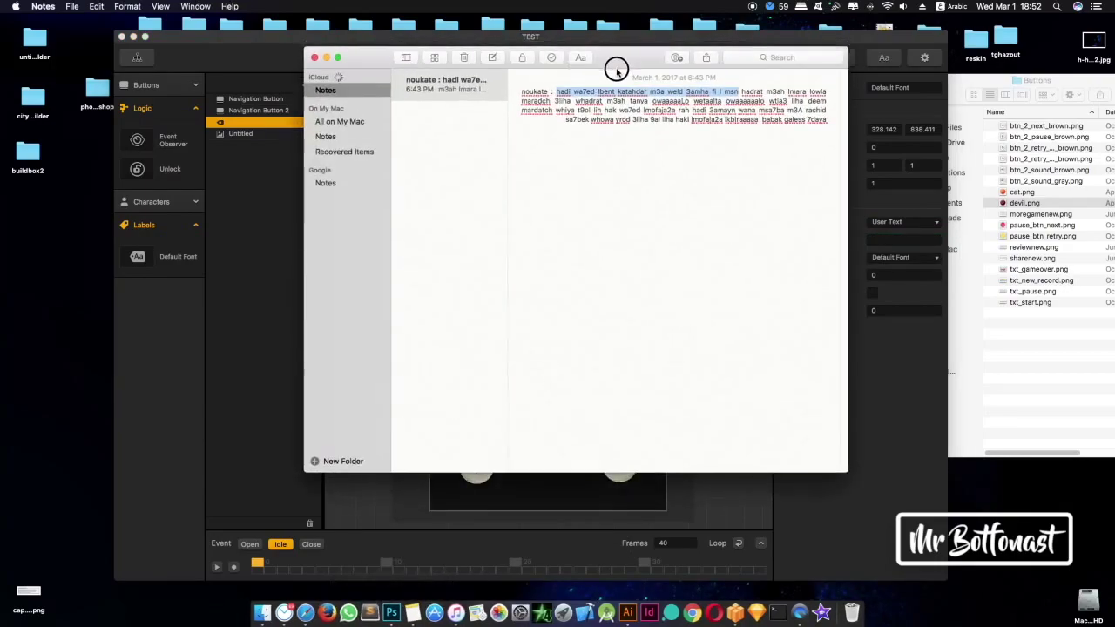
pyautogui.moveTo(615, 69); pyautogui.dragTo(801, 232)
pyautogui.click(880, 259)
pyautogui.moveTo(901, 259); pyautogui.dragTo(743, 254)
pyautogui.press('super+c')
# Step: Paste the copied phrase "hadi wa7ed lbent katahdar m3a weld 3amha" as the text of the Default Font label
pyautogui.click(550, 200)
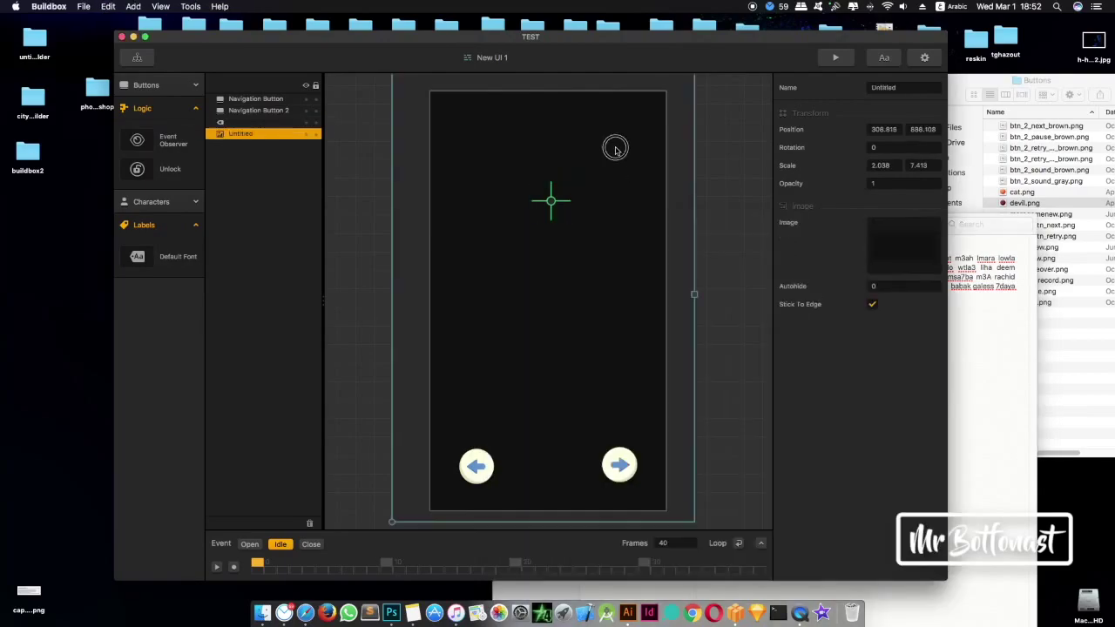
pyautogui.click(551, 201)
pyautogui.click(885, 239)
pyautogui.press('super+v')
# Step: Shrink the text label to a scale of about 0.41 and position it within the upper part of the screen
pyautogui.scroll(-5, 522, 232)
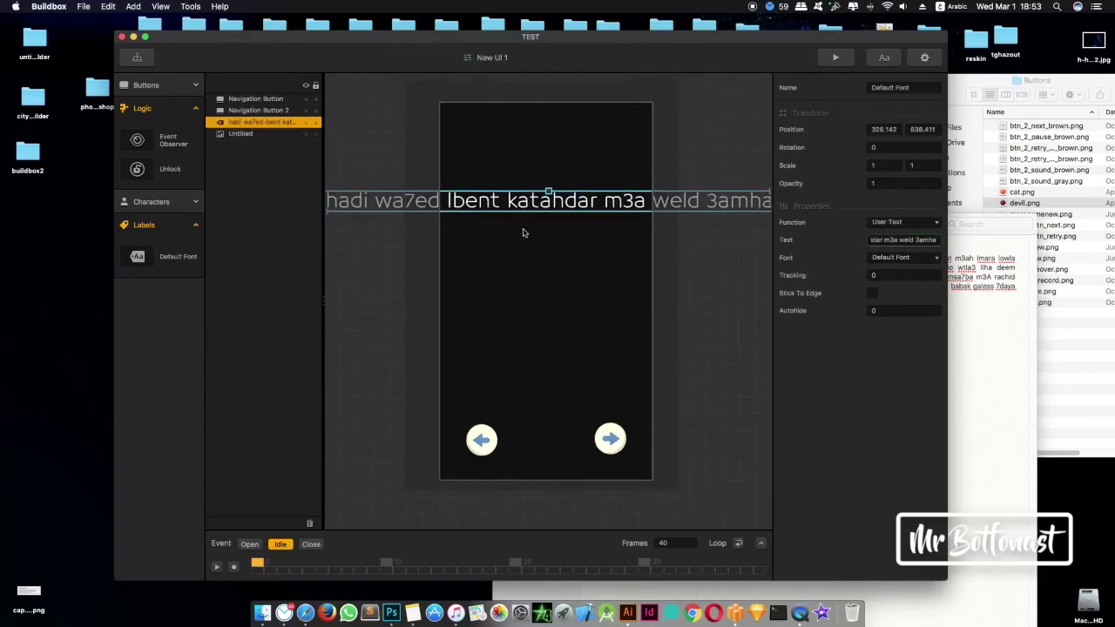
pyautogui.moveTo(693, 207); pyautogui.dragTo(557, 202)
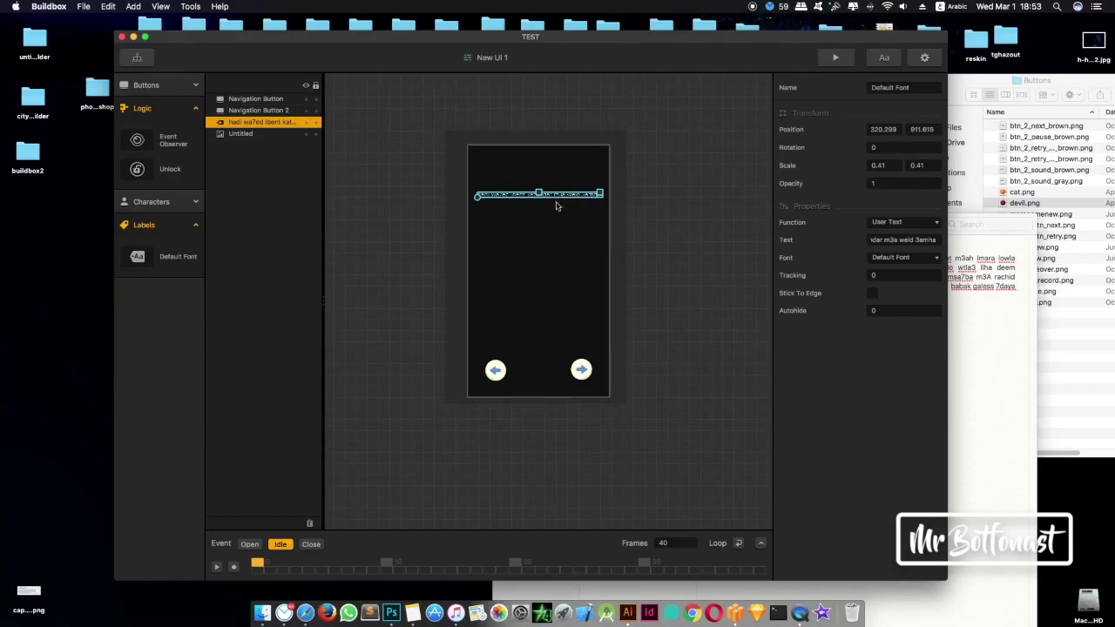
pyautogui.click(555, 212)
pyautogui.scroll(5, 559, 213)
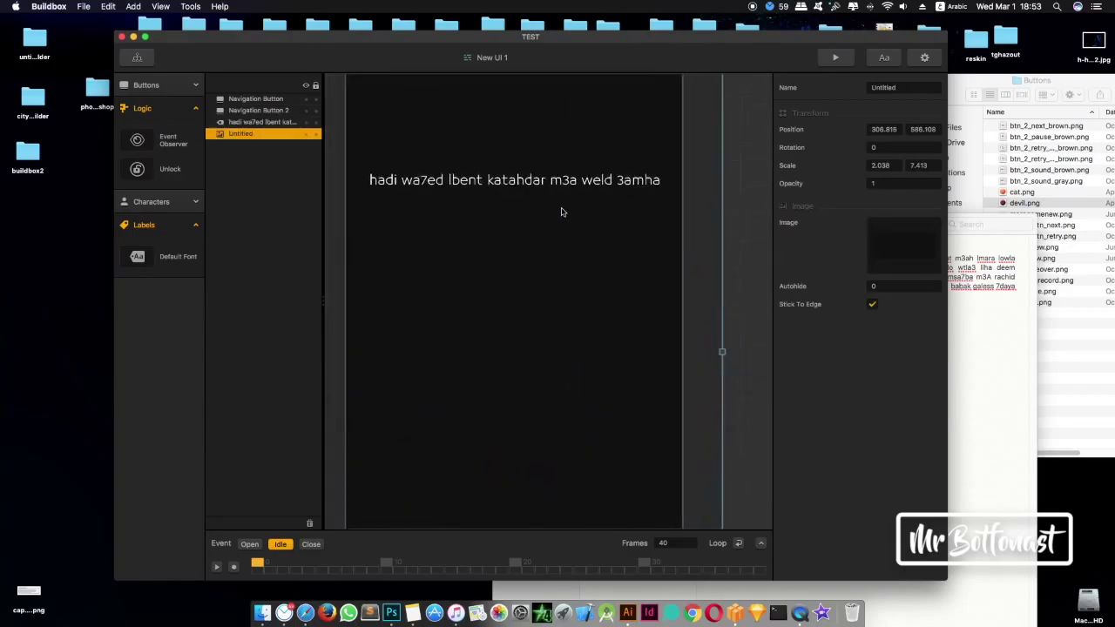
pyautogui.click(567, 194)
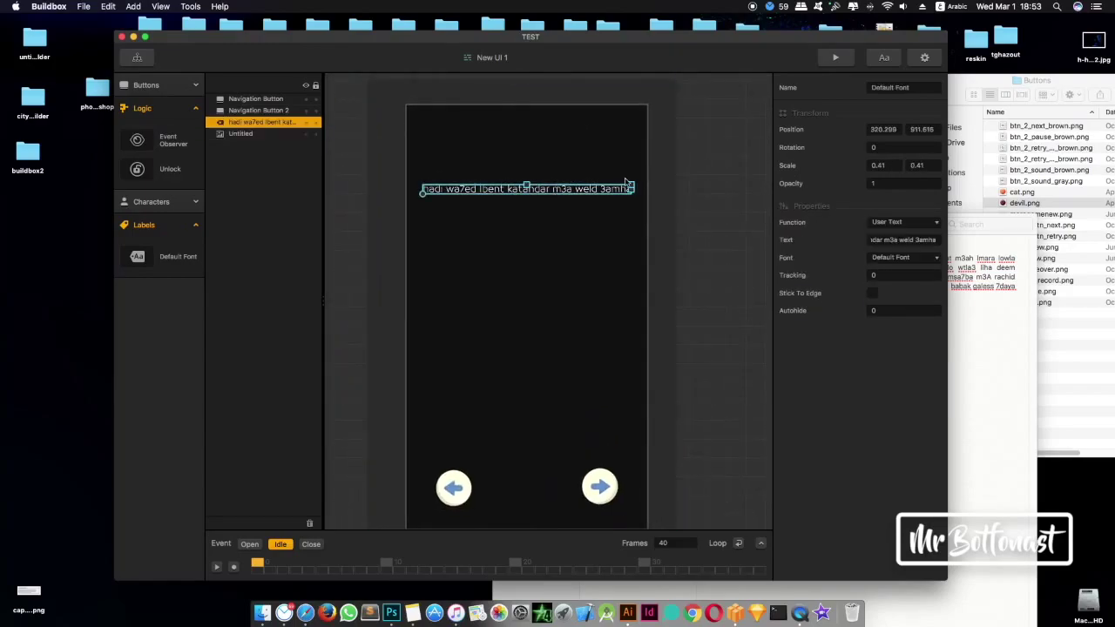
# Step: Reduce the text label's scale to about 0.35, move it slightly lower, and center it horizontally on the screen
pyautogui.moveTo(626, 186); pyautogui.dragTo(578, 226)
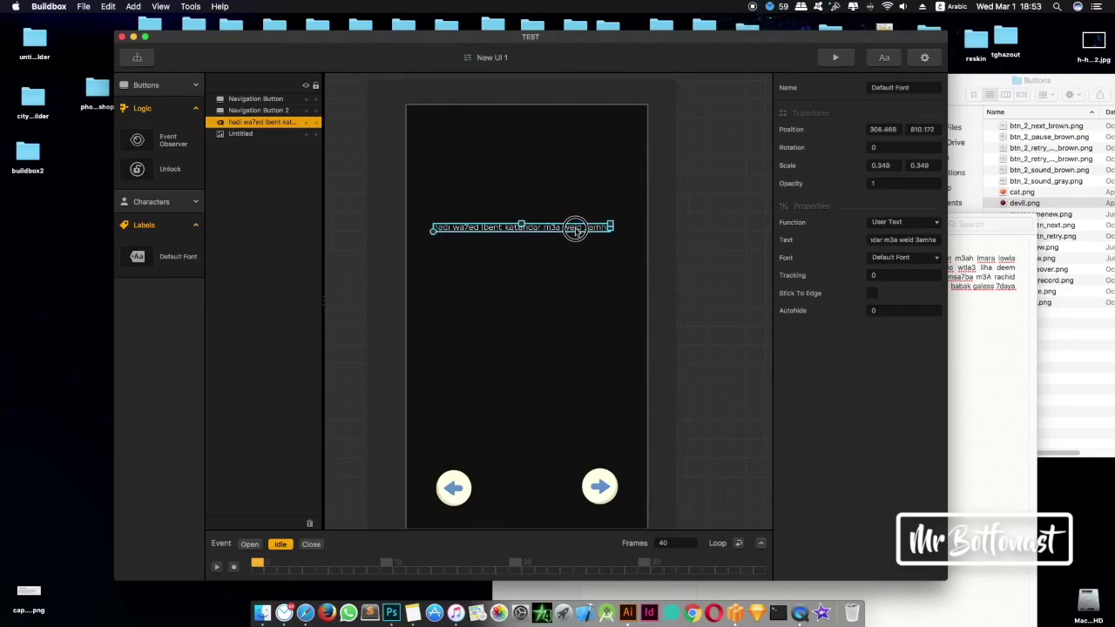
pyautogui.moveTo(569, 232); pyautogui.dragTo(570, 250)
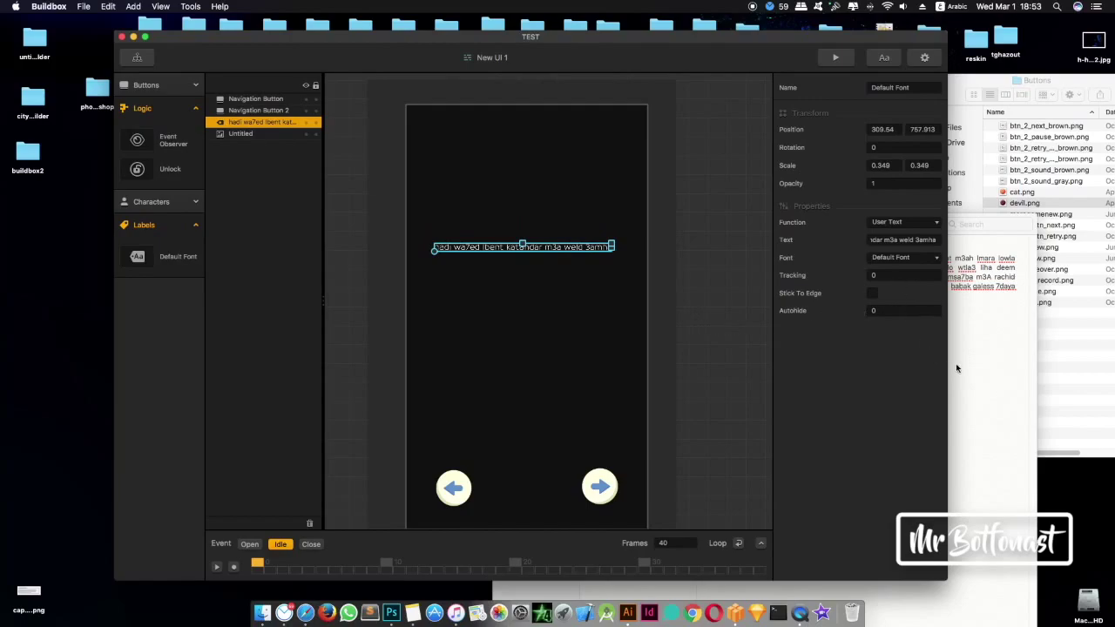
pyautogui.click(484, 211)
pyautogui.scroll(3, 537, 376)
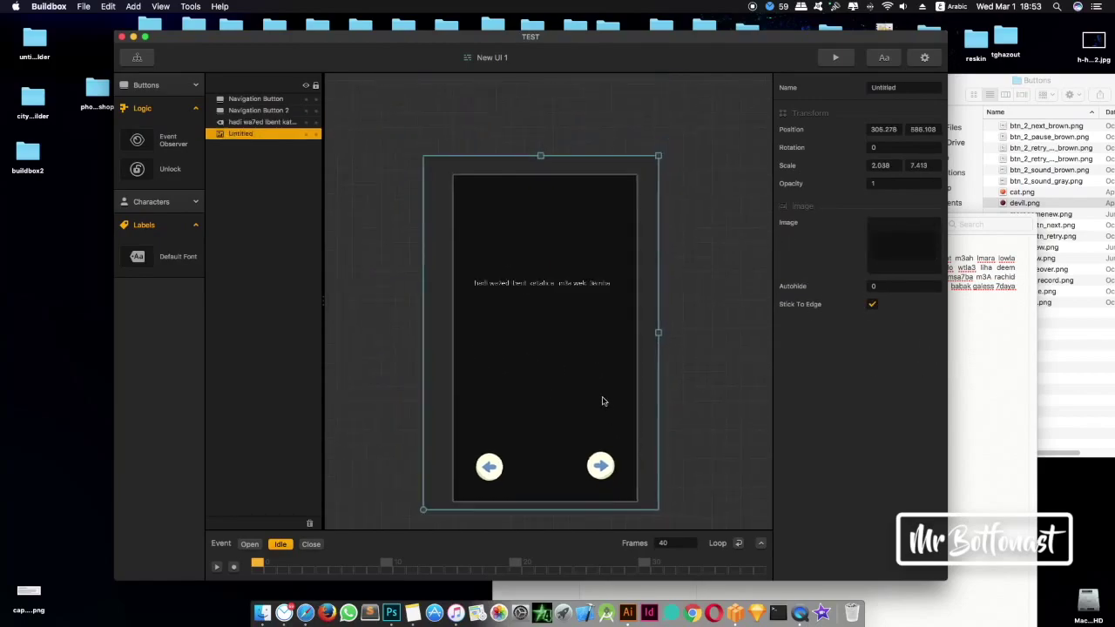
pyautogui.click(553, 231)
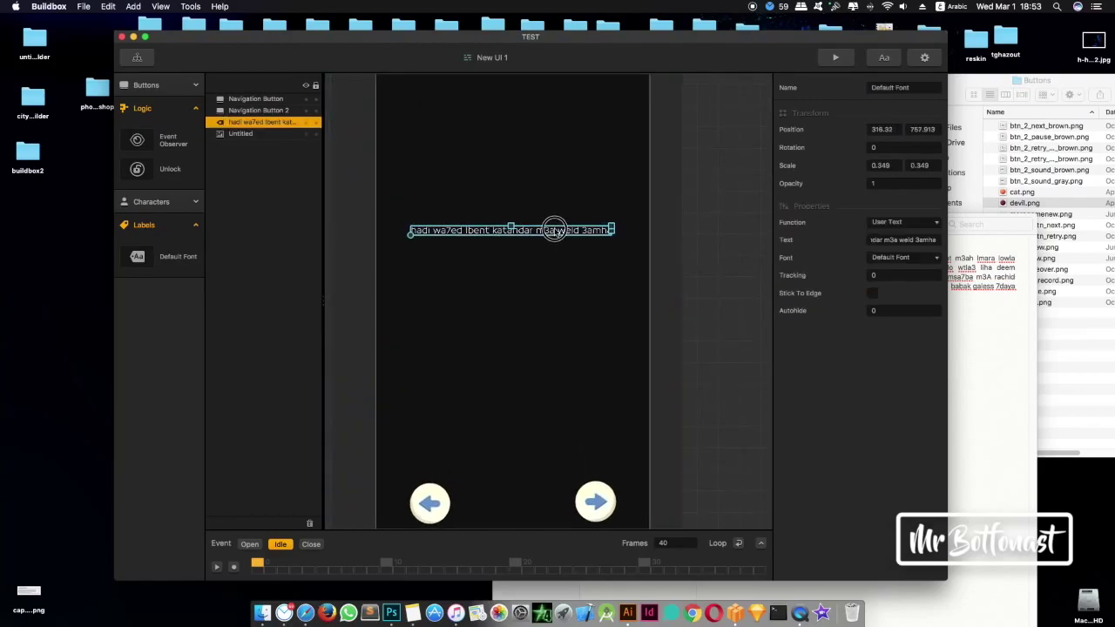
# Step: Copy "fi l msn hadrat m3ah lmara lowla maradch" from the note and paste it into a new Default Font label below the first line
pyautogui.click(1024, 361)
pyautogui.moveTo(900, 258); pyautogui.dragTo(740, 268)
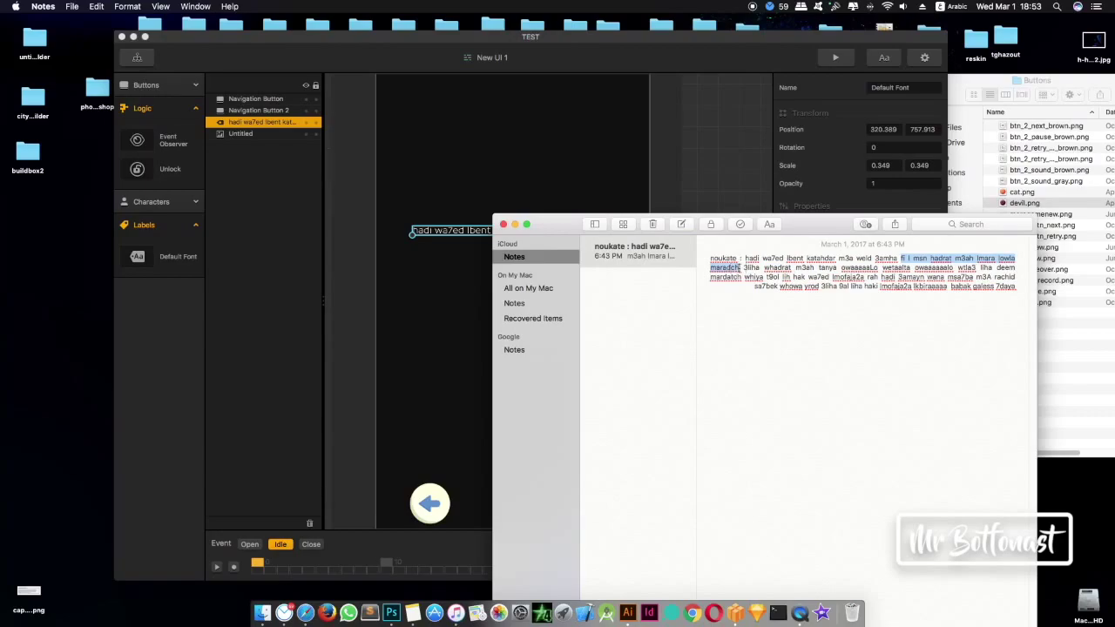
pyautogui.click(535, 116)
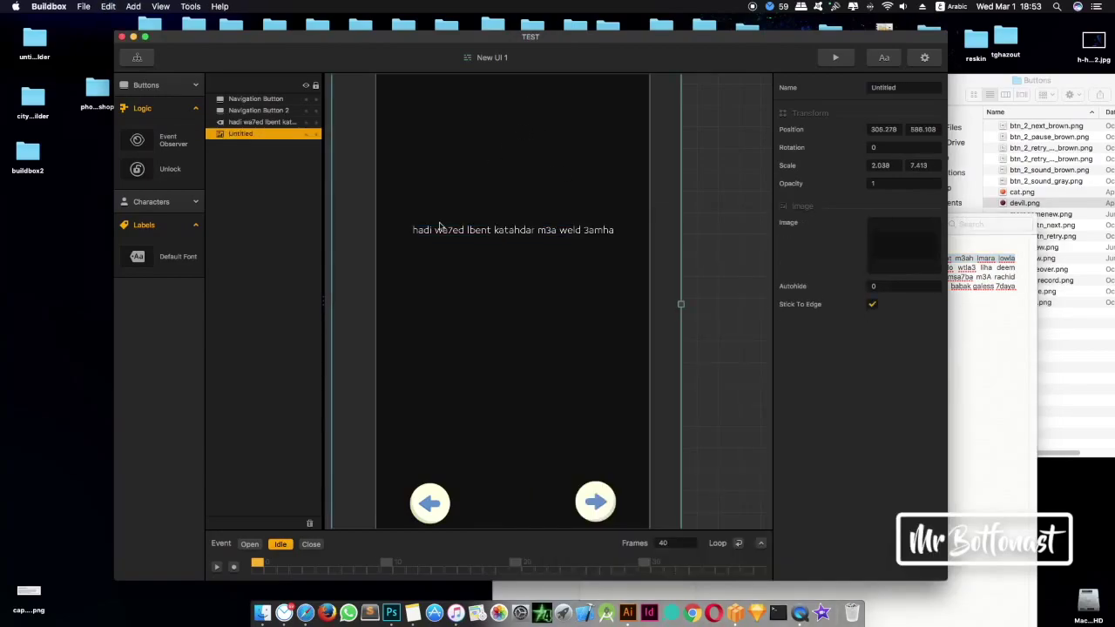
pyautogui.moveTo(138, 256); pyautogui.dragTo(503, 277)
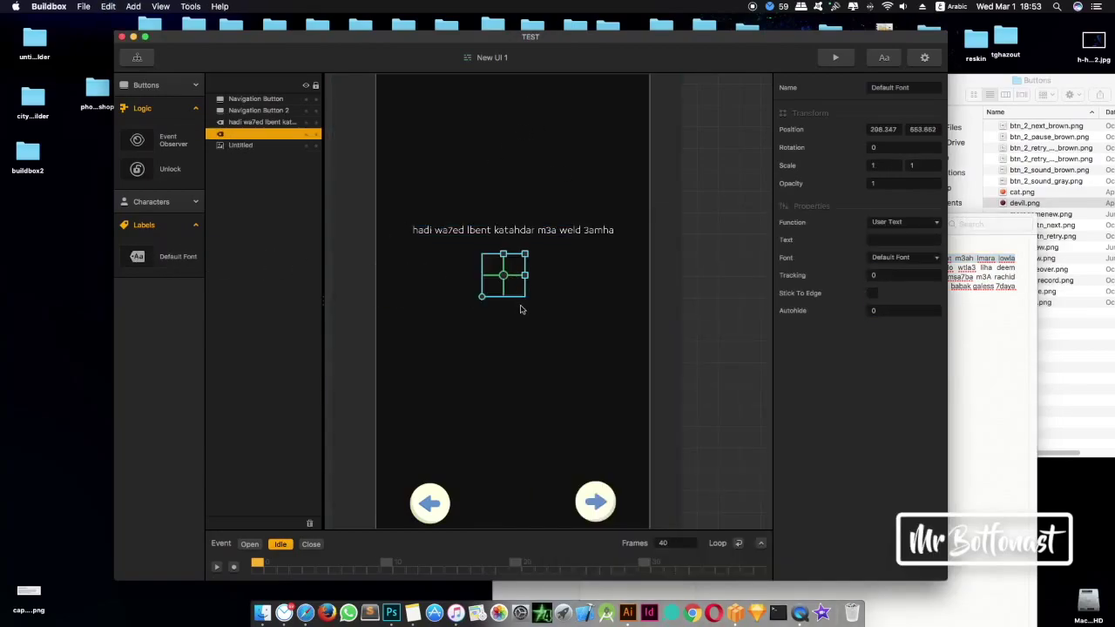
pyautogui.click(897, 238)
pyautogui.press('super+v')
pyautogui.press('Return')
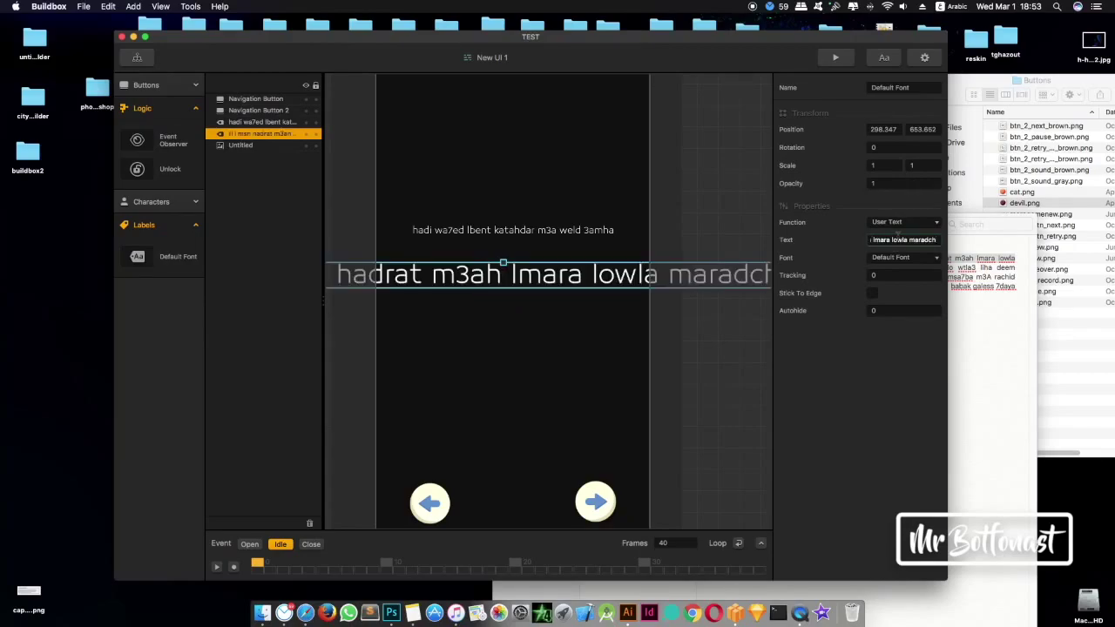
# Step: Shrink the second text label to match the first line's width and align it directly beneath that line
pyautogui.scroll(-3, 538, 234)
pyautogui.scroll(-1, 538, 233)
pyautogui.moveTo(714, 254); pyautogui.dragTo(543, 244)
pyautogui.click(542, 255)
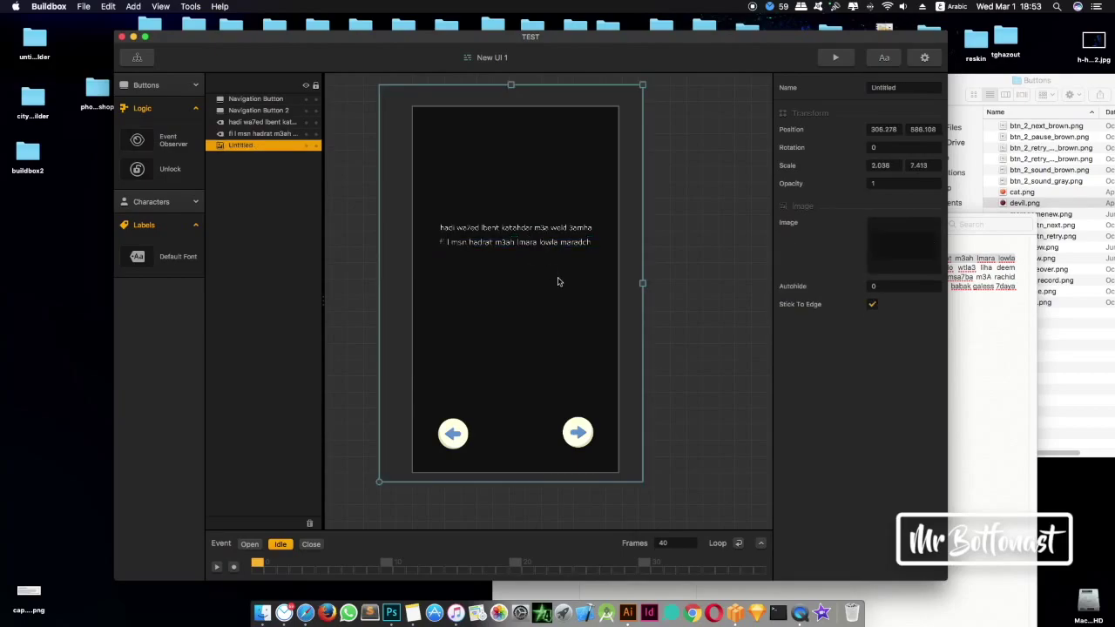
# Step: Copy "3liha whadrat m3ah tanya owaaaaaLo wetaalta" from the note and paste it into a third Default Font label below the second line
pyautogui.click(985, 321)
pyautogui.moveTo(742, 269); pyautogui.dragTo(910, 268)
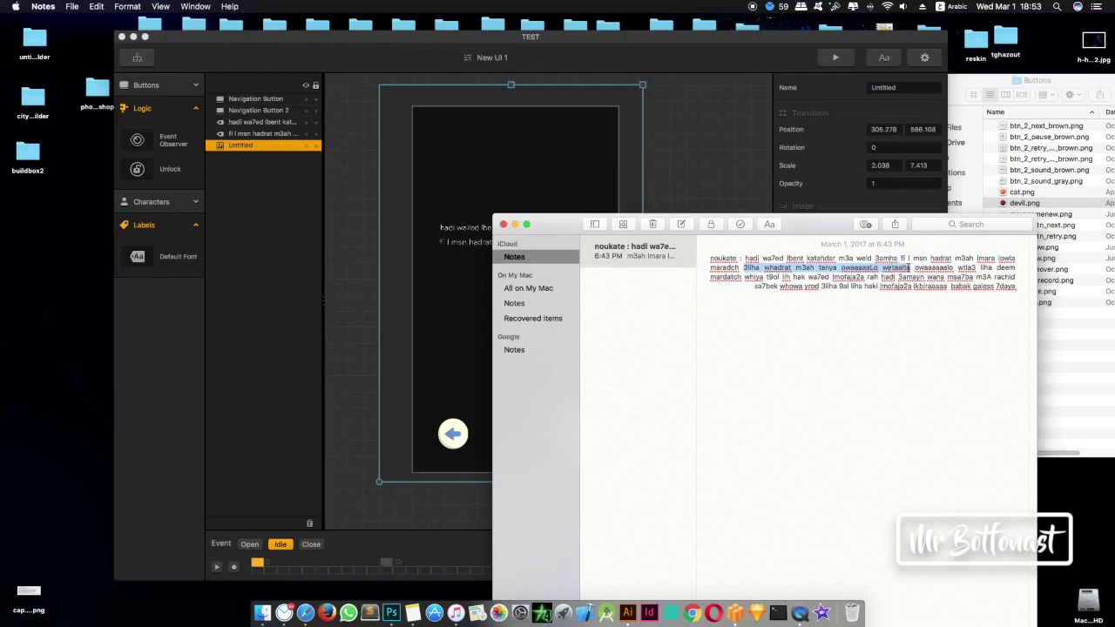
pyautogui.click(653, 178)
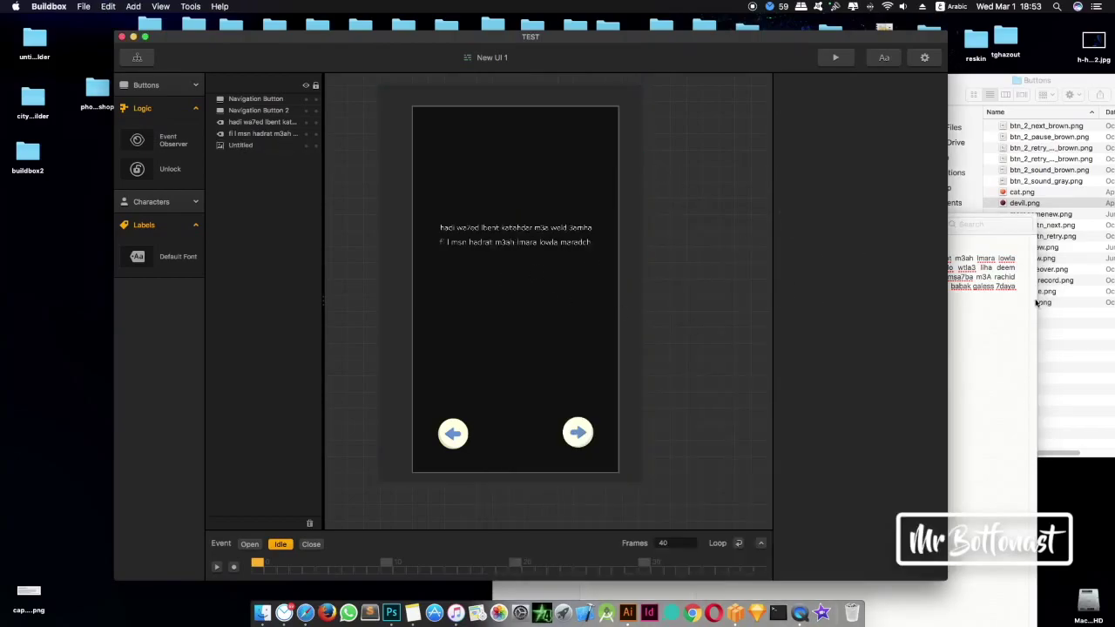
pyautogui.moveTo(160, 267); pyautogui.dragTo(512, 268)
pyautogui.click(889, 243)
pyautogui.press('super+v')
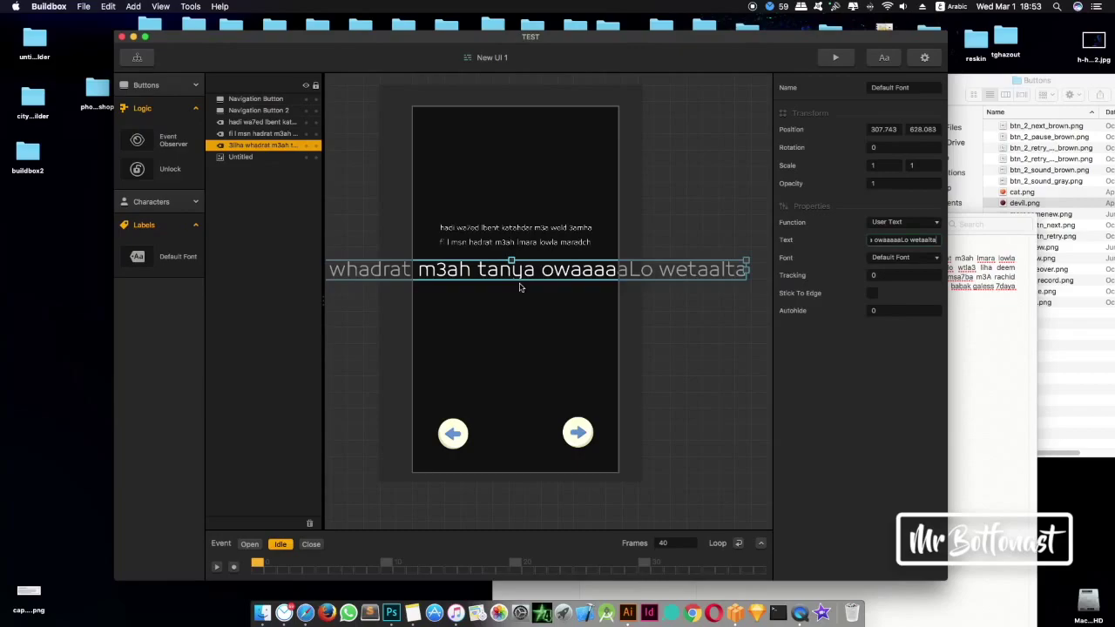
# Step: Shrink the third text label to a scale of about 0.33 and align it directly beneath the second line
pyautogui.click(480, 296)
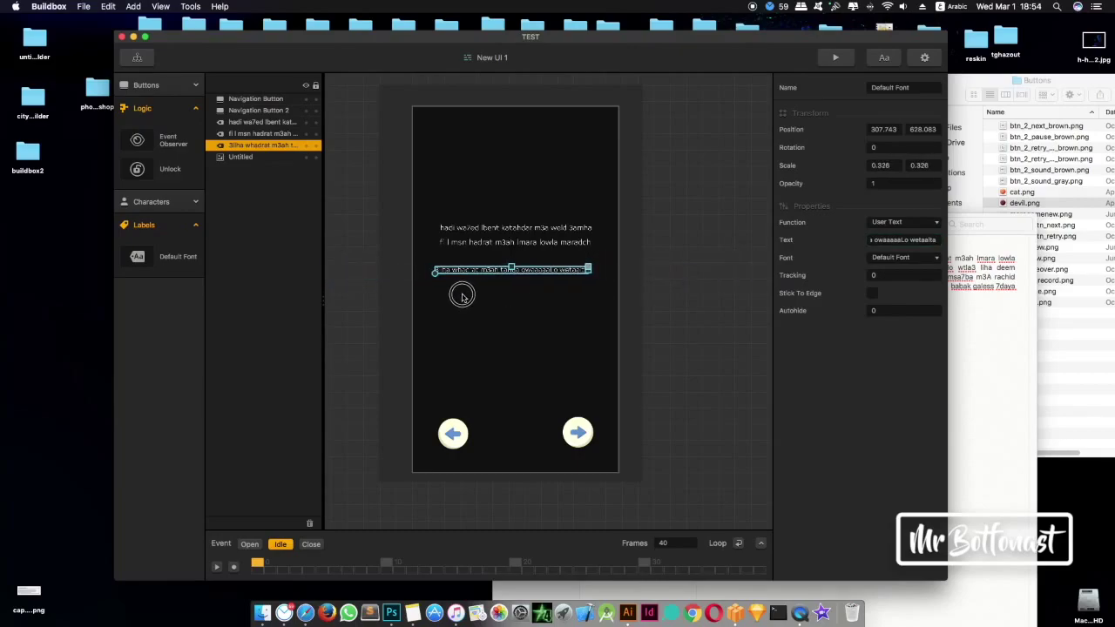
pyautogui.moveTo(525, 271); pyautogui.dragTo(528, 259)
pyautogui.click(526, 274)
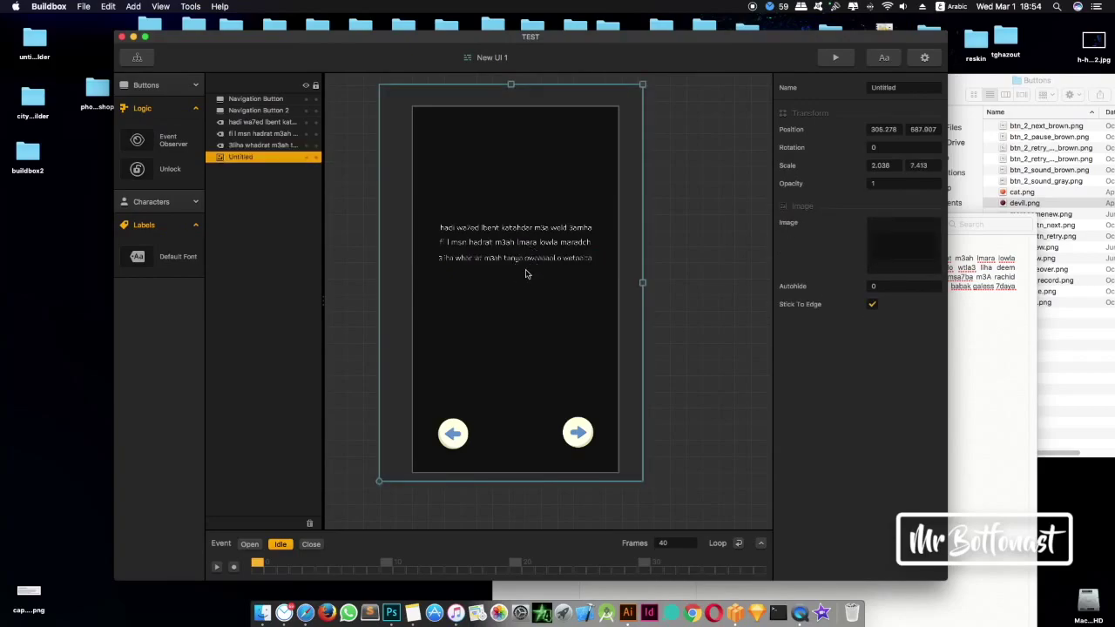
# Step: In the note, add a punctuation mark after "mardatch" at the end of the passage "owaaaaalo wtla3 liha deem mardatch"
pyautogui.click(992, 321)
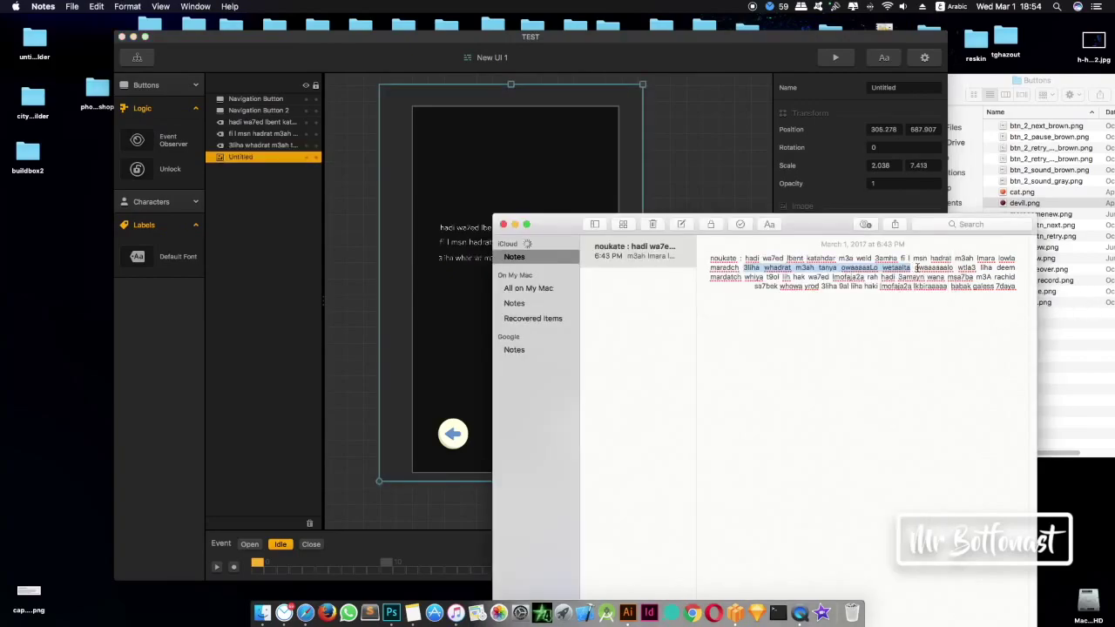
pyautogui.moveTo(913, 267); pyautogui.dragTo(740, 276)
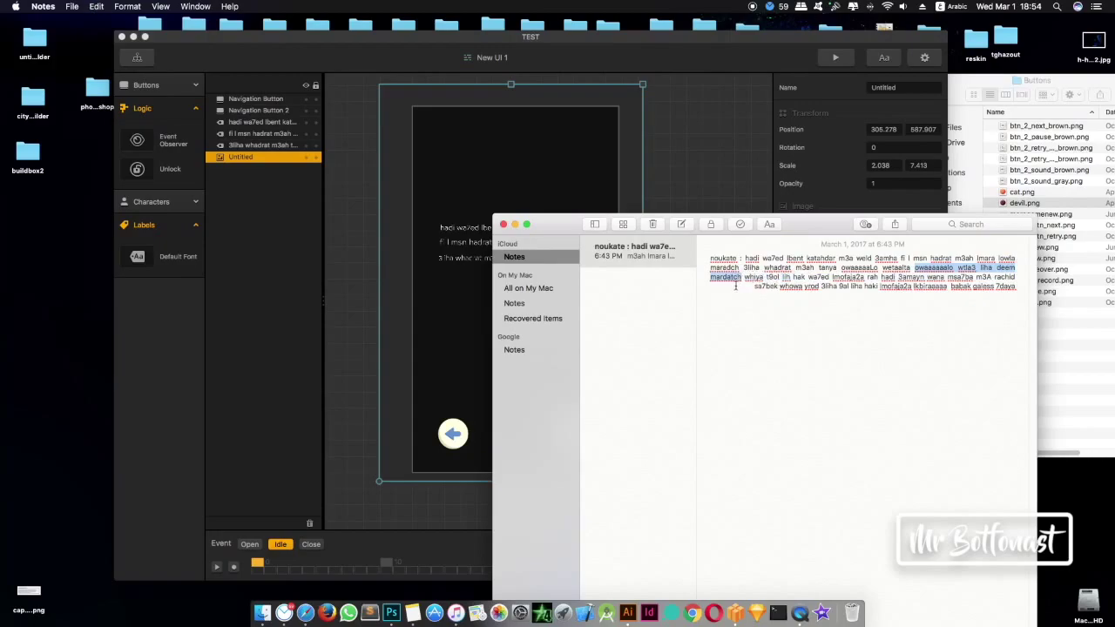
pyautogui.click(740, 277)
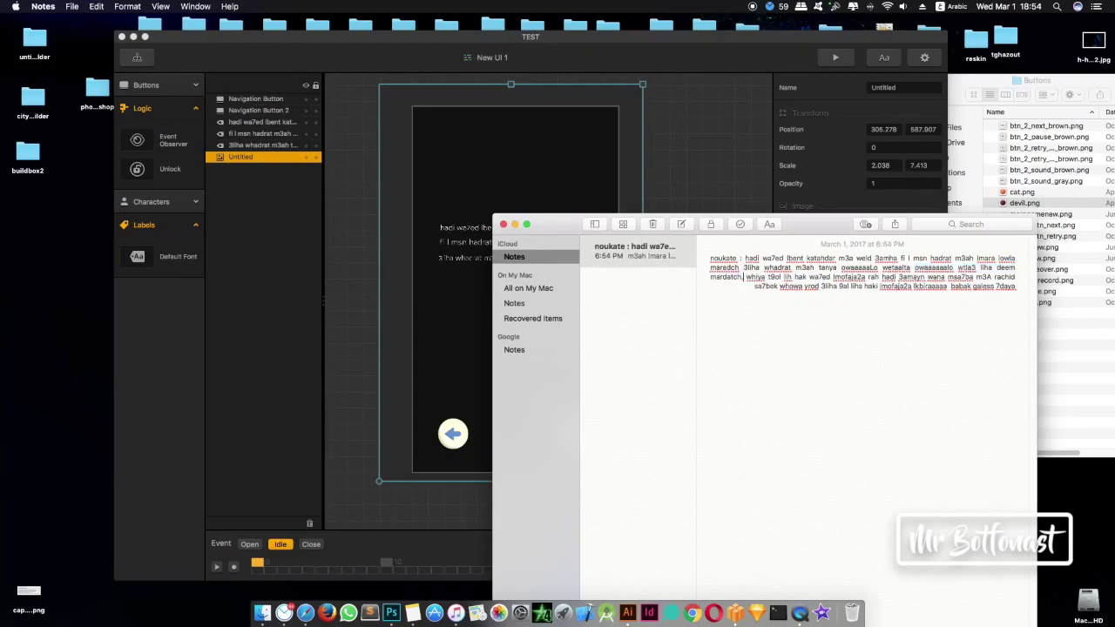
pyautogui.click(626, 194)
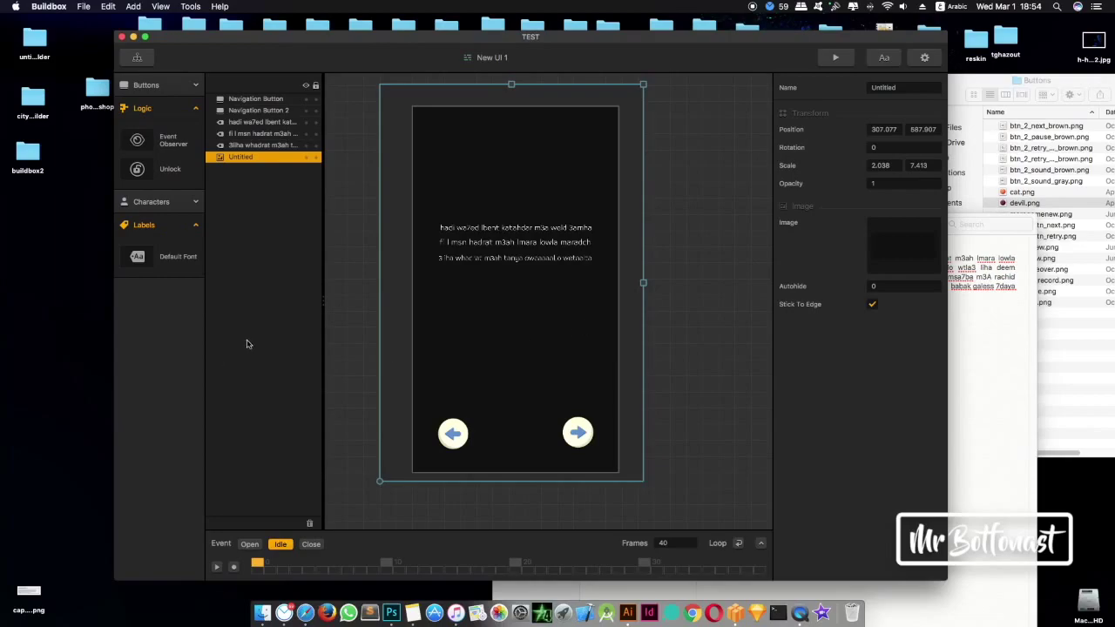
# Step: Nudge the third text label slightly down and place a duplicate of it directly beneath as a fourth line
pyautogui.click(547, 259)
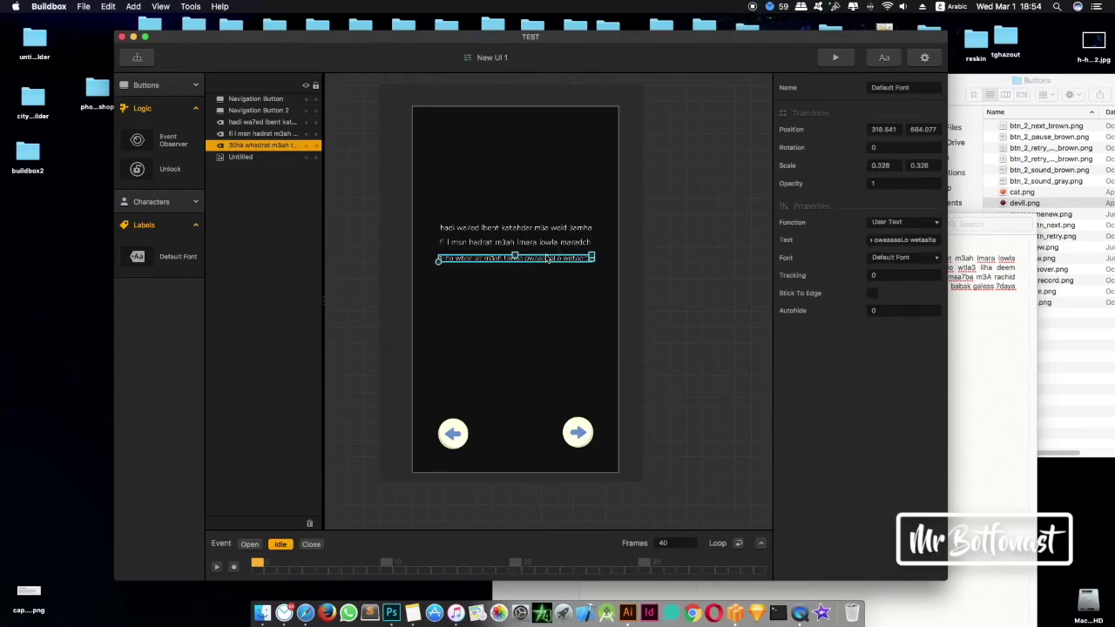
pyautogui.moveTo(547, 259); pyautogui.dragTo(547, 261)
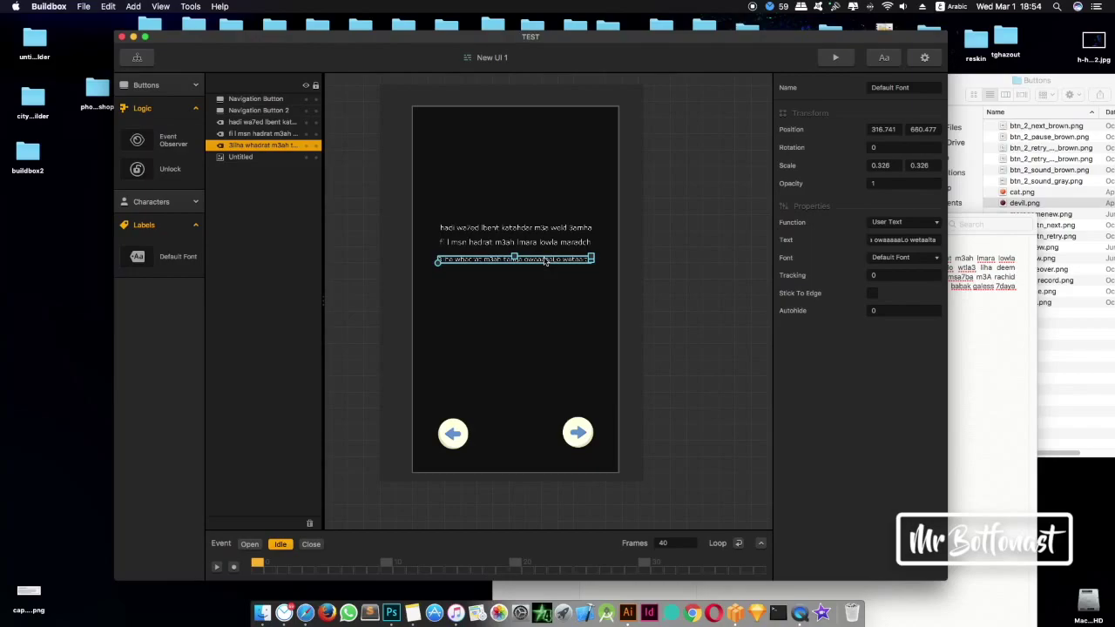
pyautogui.click(535, 307)
pyautogui.press('super+v')
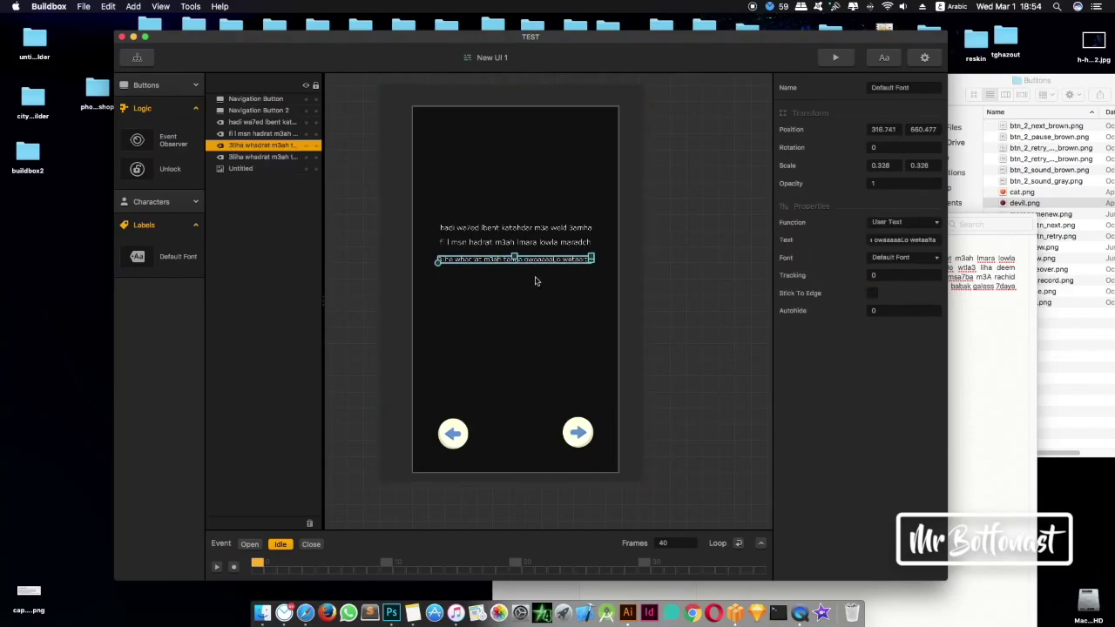
pyautogui.moveTo(535, 261); pyautogui.dragTo(535, 277)
# Step: Replace the duplicated label's text with "wtla3 liha deem mardatch" copied from the note
pyautogui.click(892, 241)
pyautogui.press('super+a')
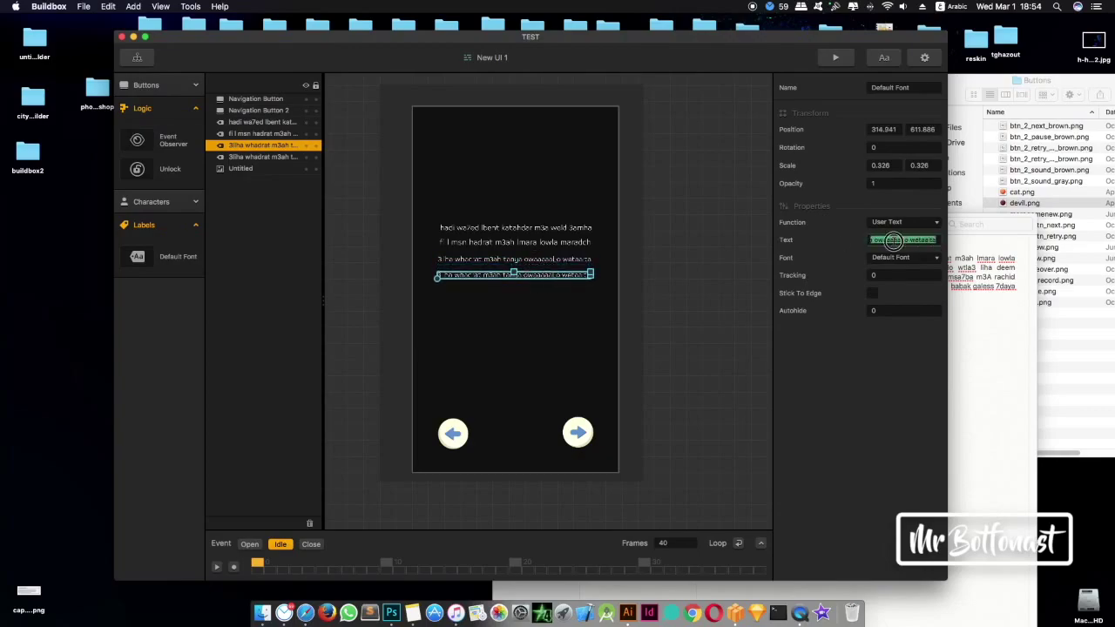
pyautogui.press('BackSpace')
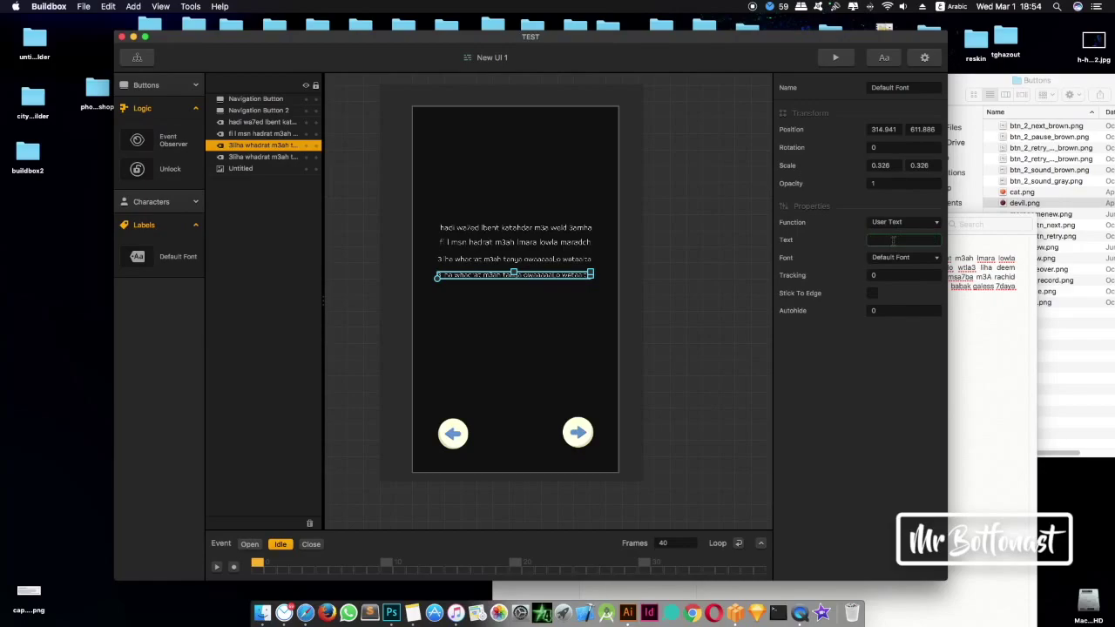
pyautogui.click(985, 361)
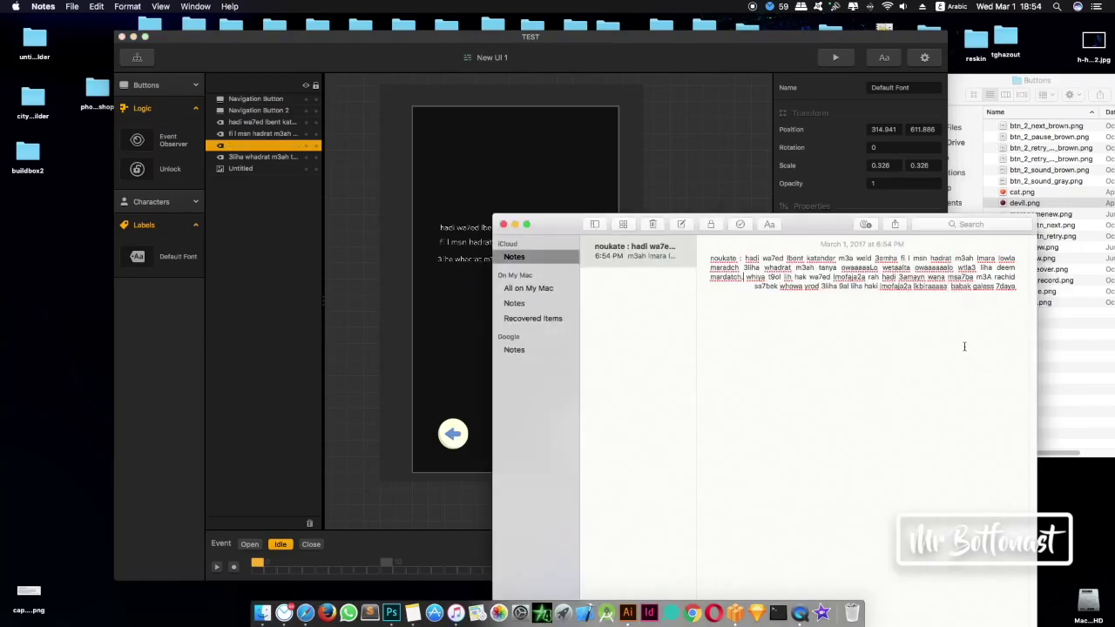
pyautogui.click(736, 277)
pyautogui.moveTo(736, 277); pyautogui.dragTo(958, 269)
pyautogui.press('super+c')
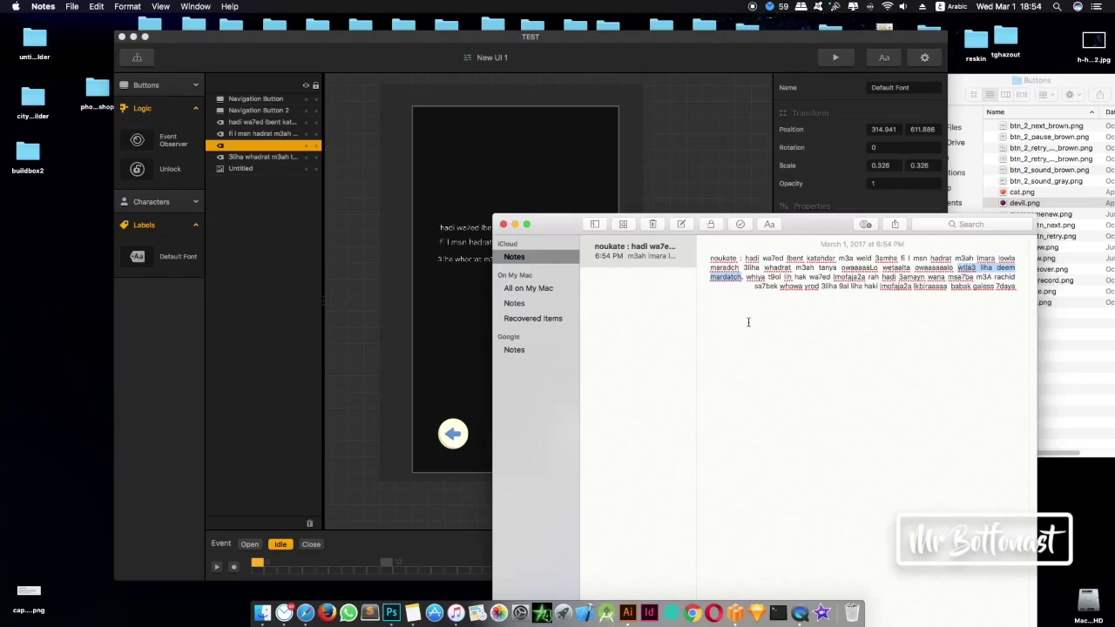
pyautogui.click(453, 353)
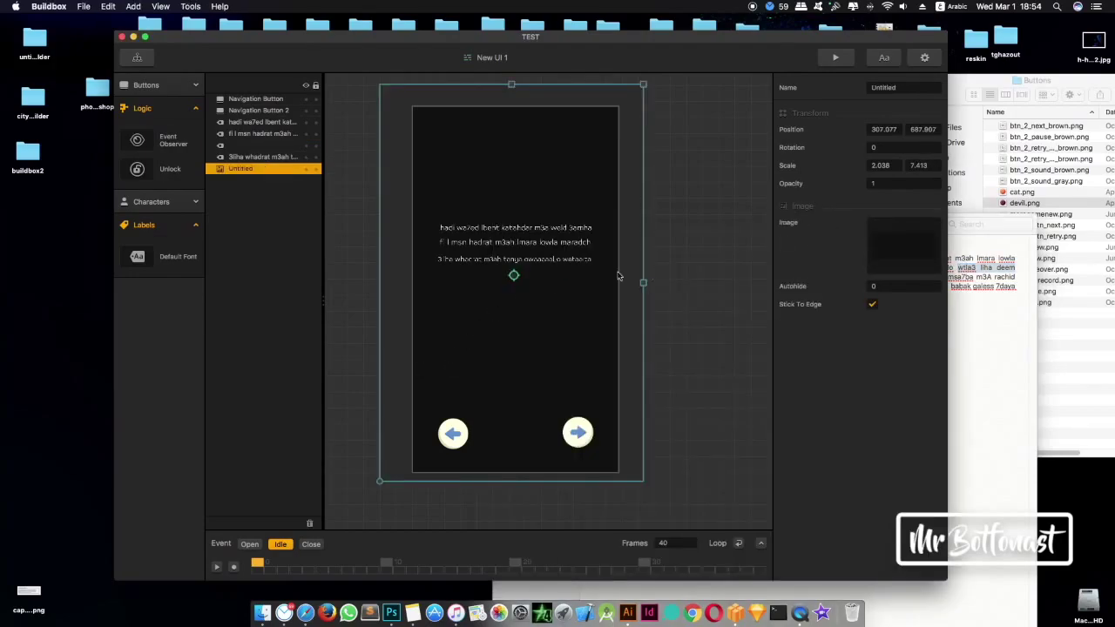
pyautogui.click(514, 274)
pyautogui.click(881, 240)
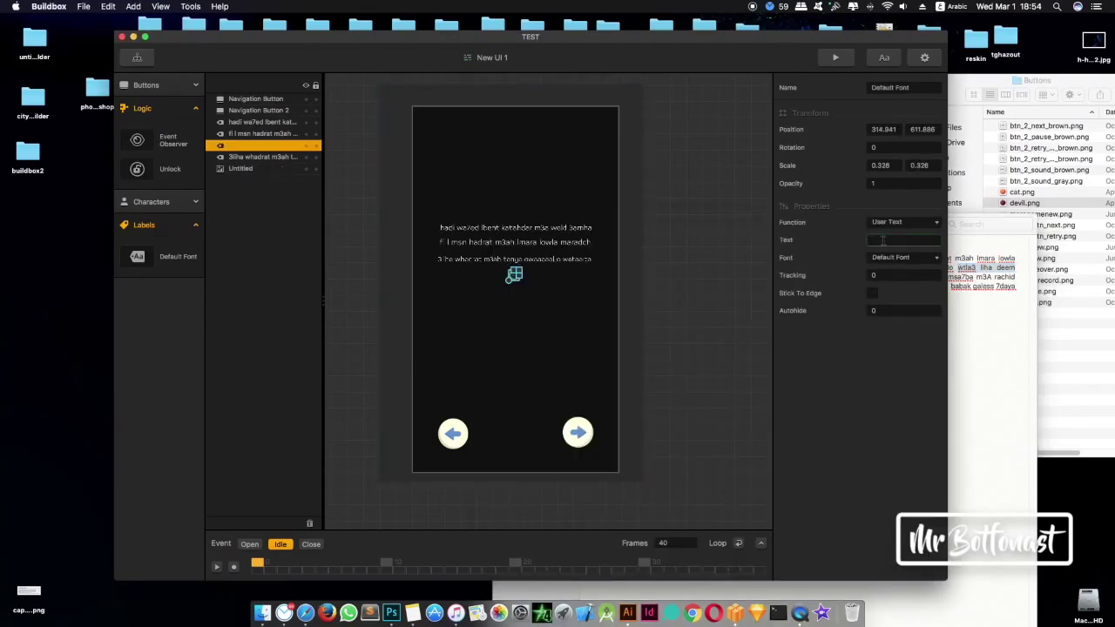
pyautogui.press('super+v')
pyautogui.press('Return')
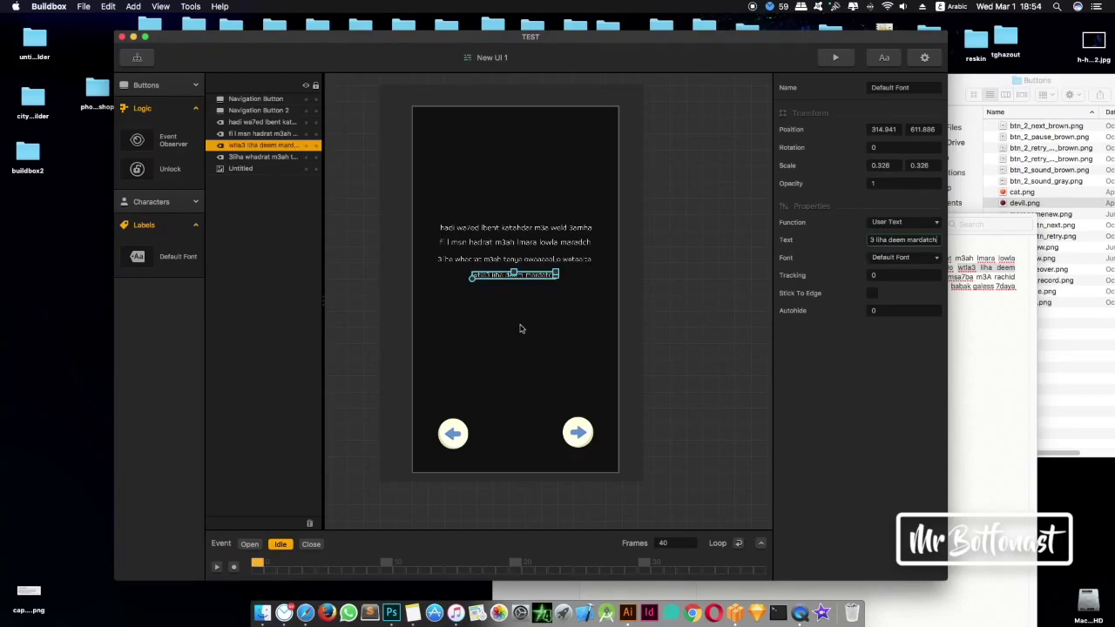
# Step: Shift the fourth text label horizontally to about position 322 so it is centred beneath the third line
pyautogui.click(518, 311)
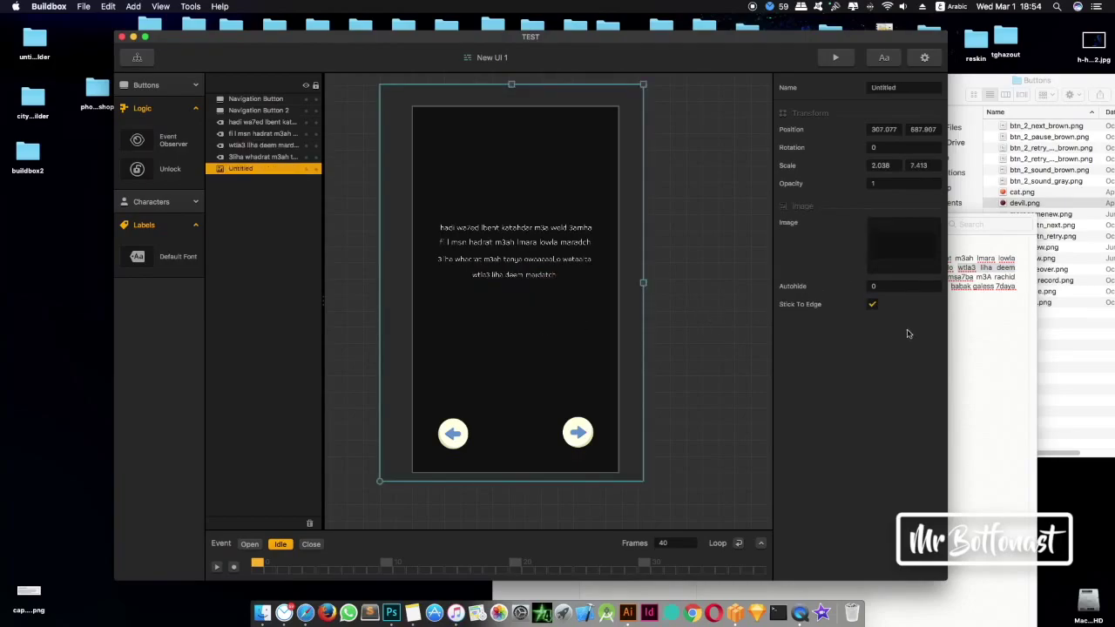
pyautogui.click(957, 331)
pyautogui.click(429, 296)
pyautogui.moveTo(509, 279); pyautogui.dragTo(515, 279)
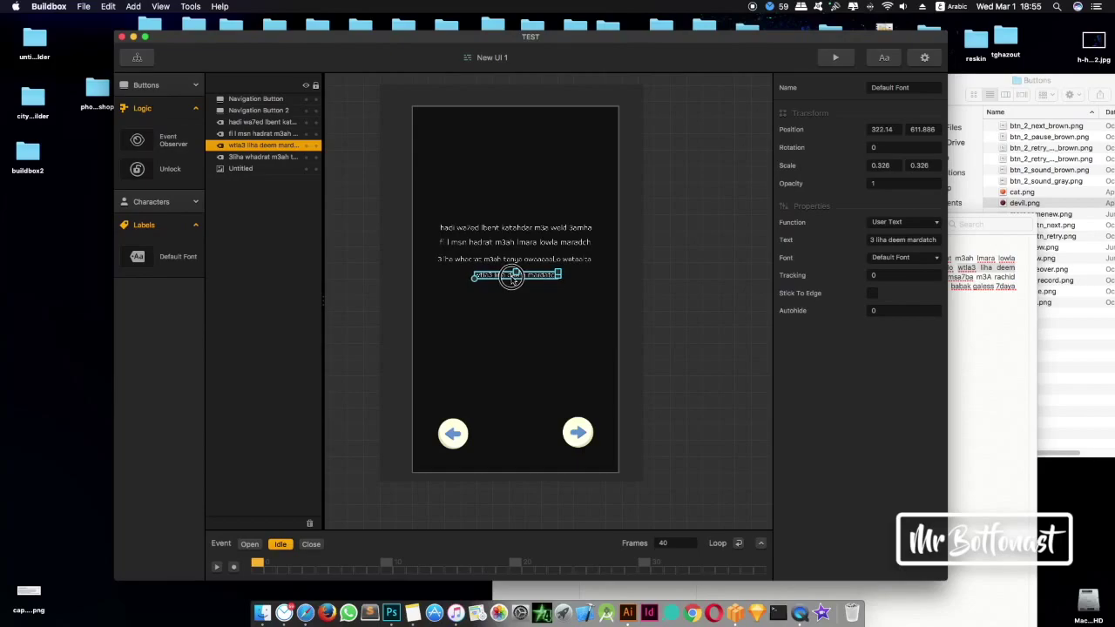
pyautogui.click(534, 314)
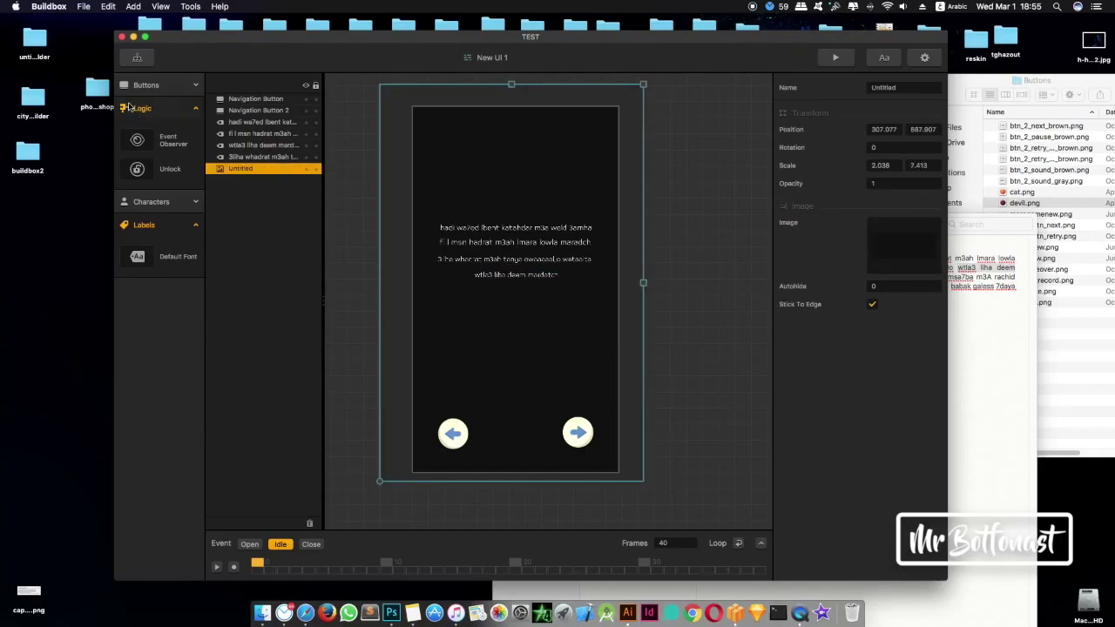
# Step: In the Game Mind Map, link the first navigation button of New UI 1 to the Load input of Main Menu UI
pyautogui.click(137, 56)
pyautogui.click(619, 290)
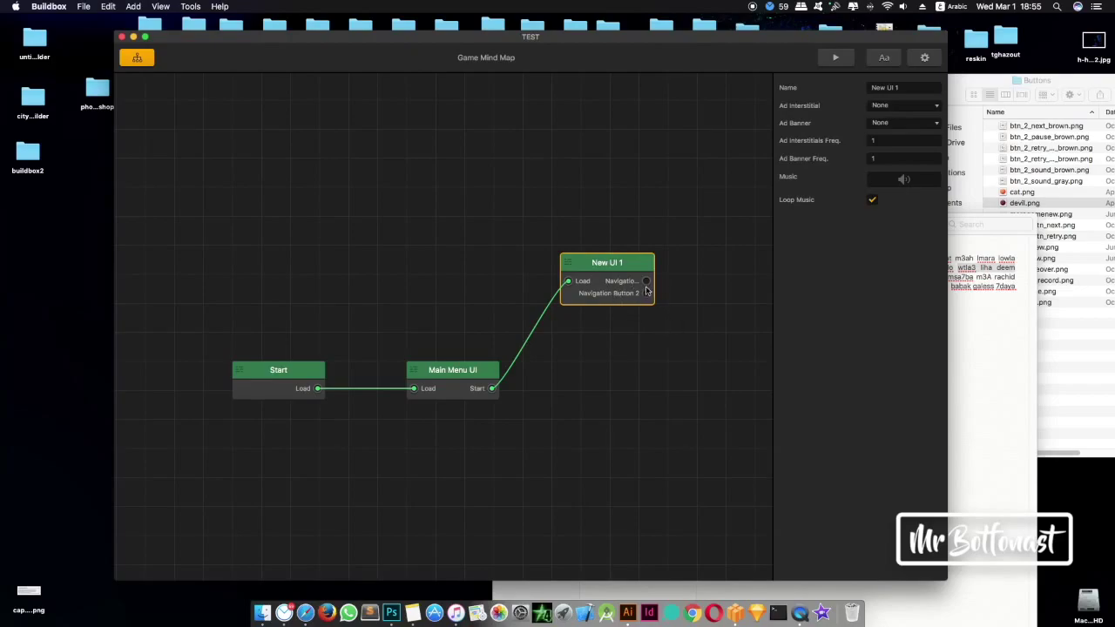
pyautogui.moveTo(646, 283); pyautogui.dragTo(415, 390)
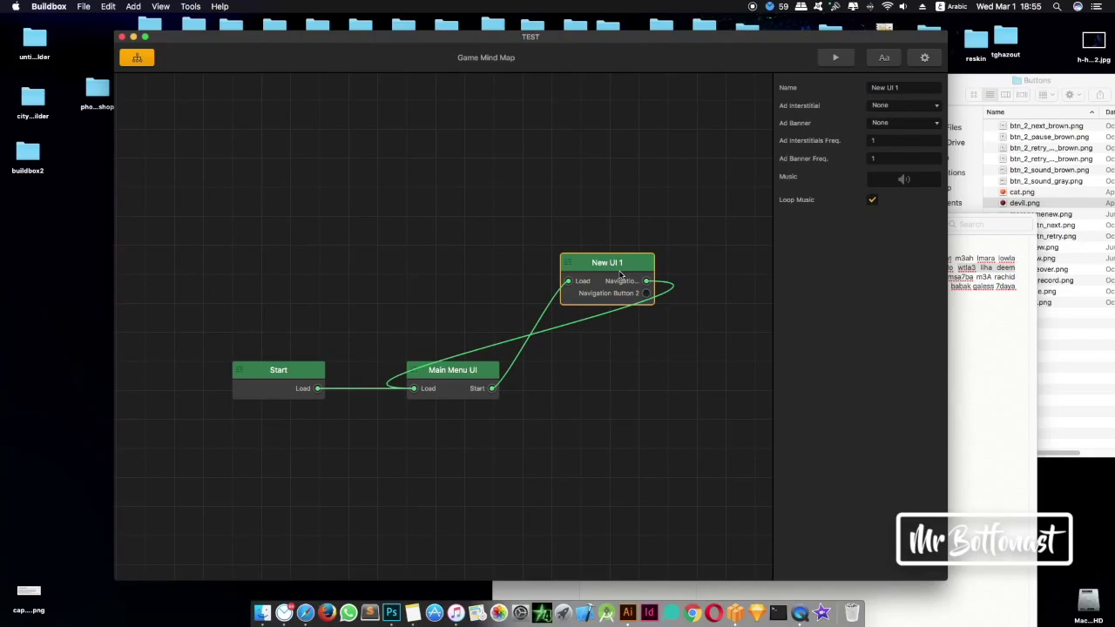
pyautogui.moveTo(620, 274)
pyautogui.mouseDown()
pyautogui.moveTo(627, 331)
pyautogui.moveTo(622, 272)
pyautogui.mouseUp()
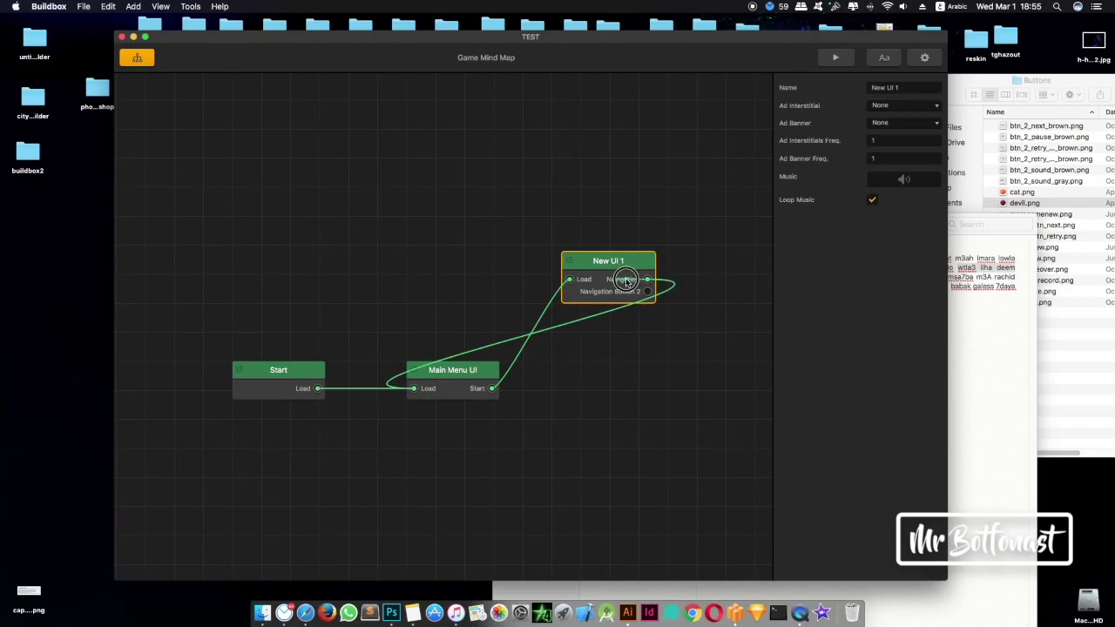
# Step: Duplicate the New UI 1 node below the original and link the original's Navigation Button 2 to the copy's Load input
pyautogui.moveTo(608, 304); pyautogui.dragTo(623, 363)
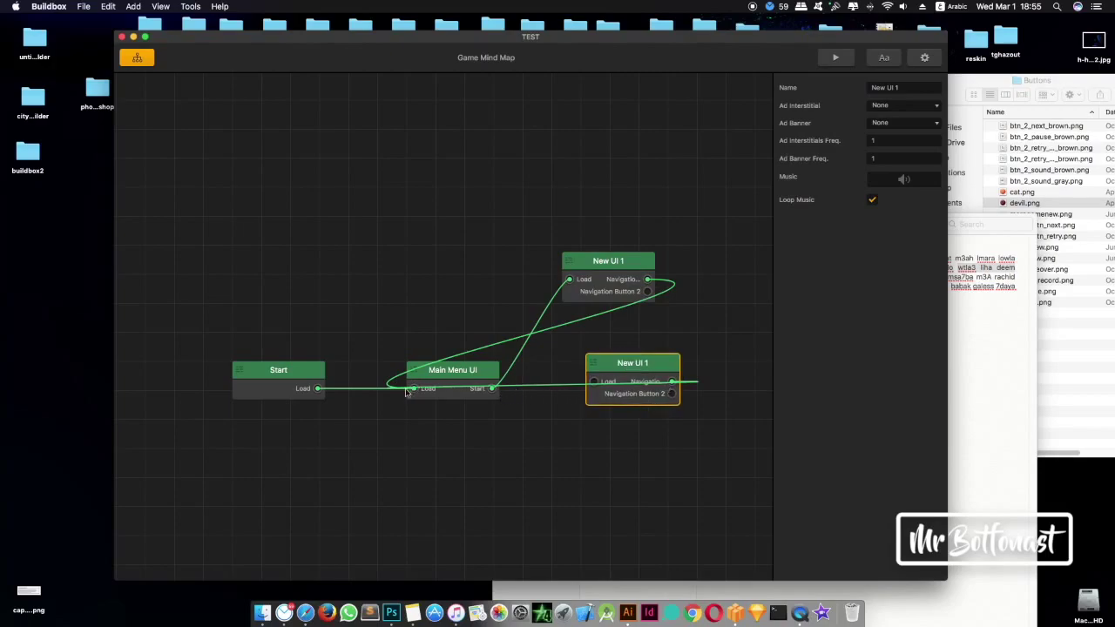
pyautogui.moveTo(669, 382)
pyautogui.mouseDown()
pyautogui.moveTo(635, 453)
pyautogui.moveTo(676, 381)
pyautogui.mouseUp()
pyautogui.moveTo(415, 393)
pyautogui.mouseDown()
pyautogui.moveTo(485, 391)
pyautogui.moveTo(417, 393)
pyautogui.mouseUp()
pyautogui.click(676, 387)
pyautogui.moveTo(671, 384); pyautogui.dragTo(653, 337)
pyautogui.moveTo(598, 385); pyautogui.dragTo(653, 307)
pyautogui.moveTo(674, 393); pyautogui.dragTo(649, 283)
pyautogui.click(649, 283)
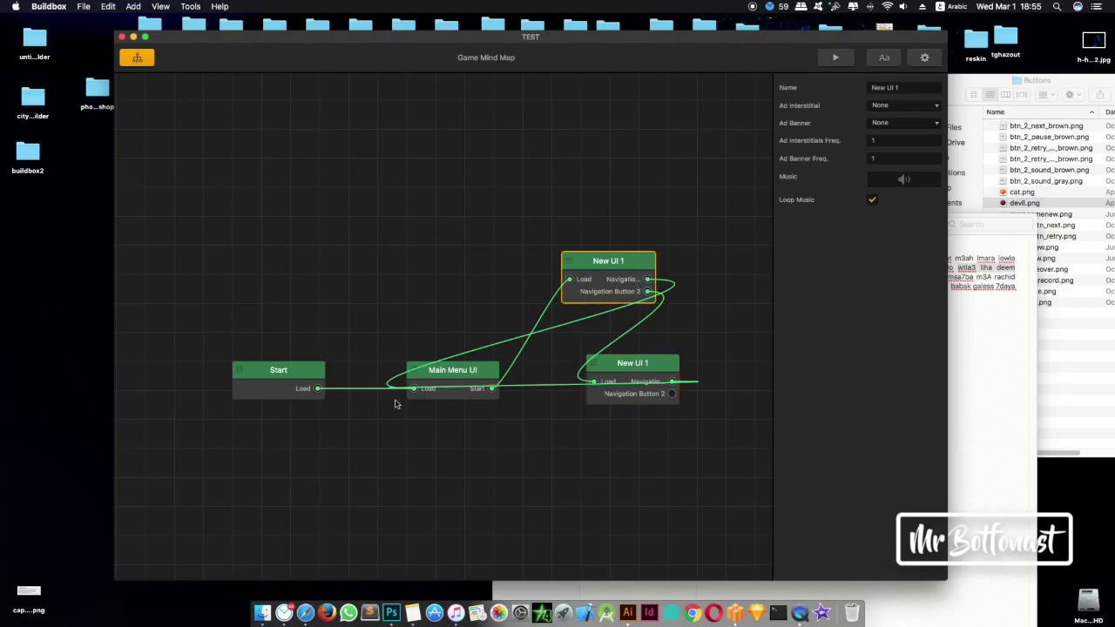
pyautogui.click(424, 391)
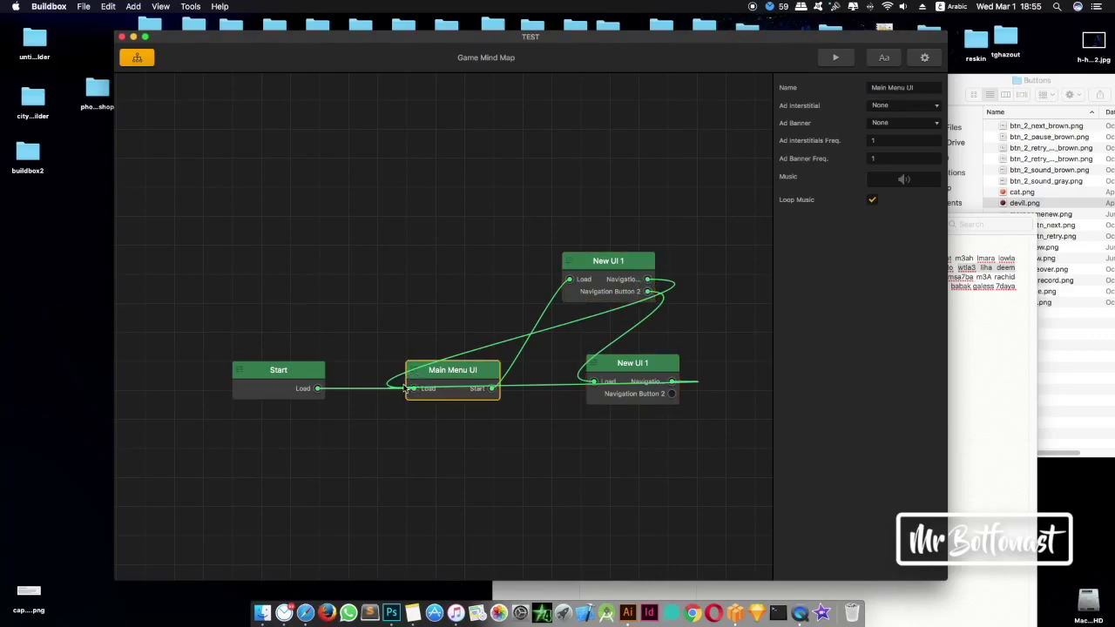
pyautogui.click(390, 387)
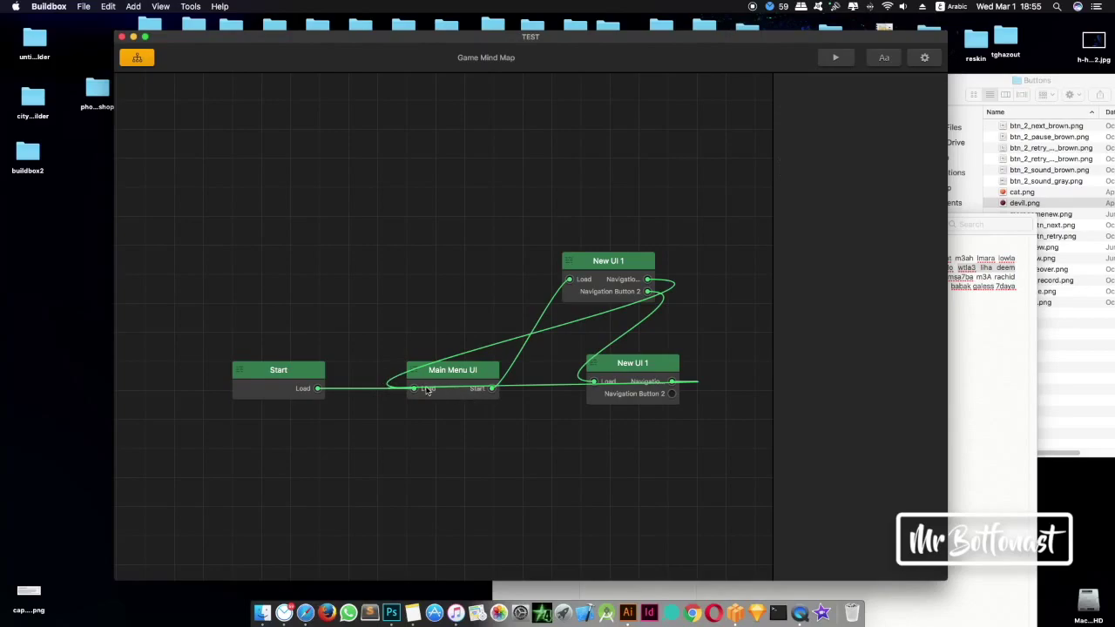
pyautogui.doubleClick(427, 391)
pyautogui.click(137, 58)
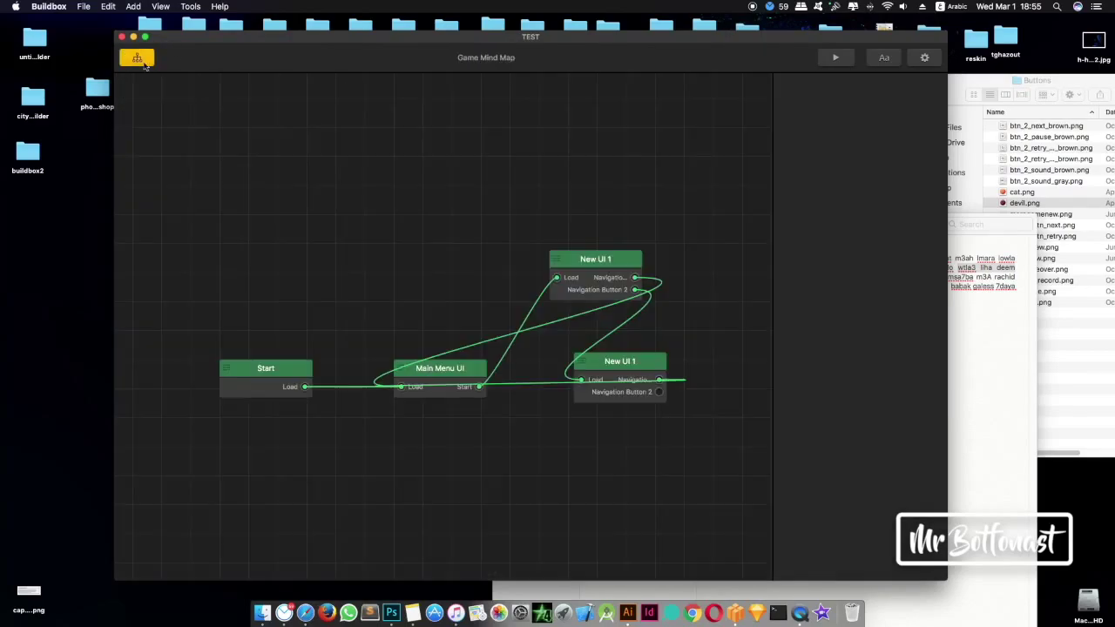
# Step: Reroute the copied New UI 1 node's first navigation button from Main Menu UI to the original New UI 1's Load input
pyautogui.click(658, 389)
pyautogui.rightClick(659, 392)
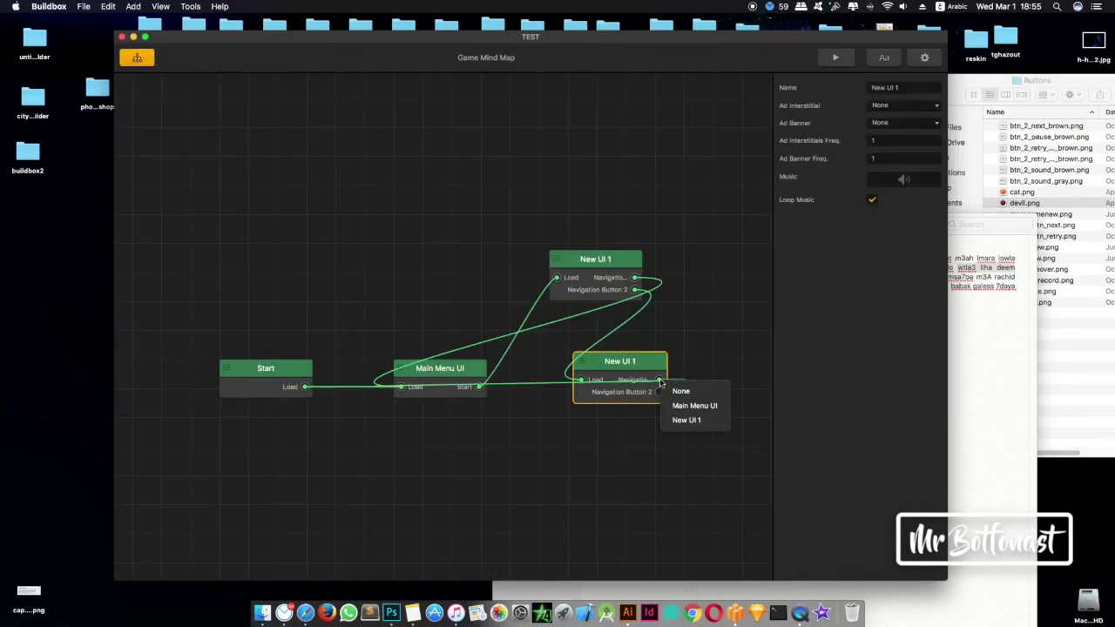
pyautogui.click(669, 394)
pyautogui.click(656, 384)
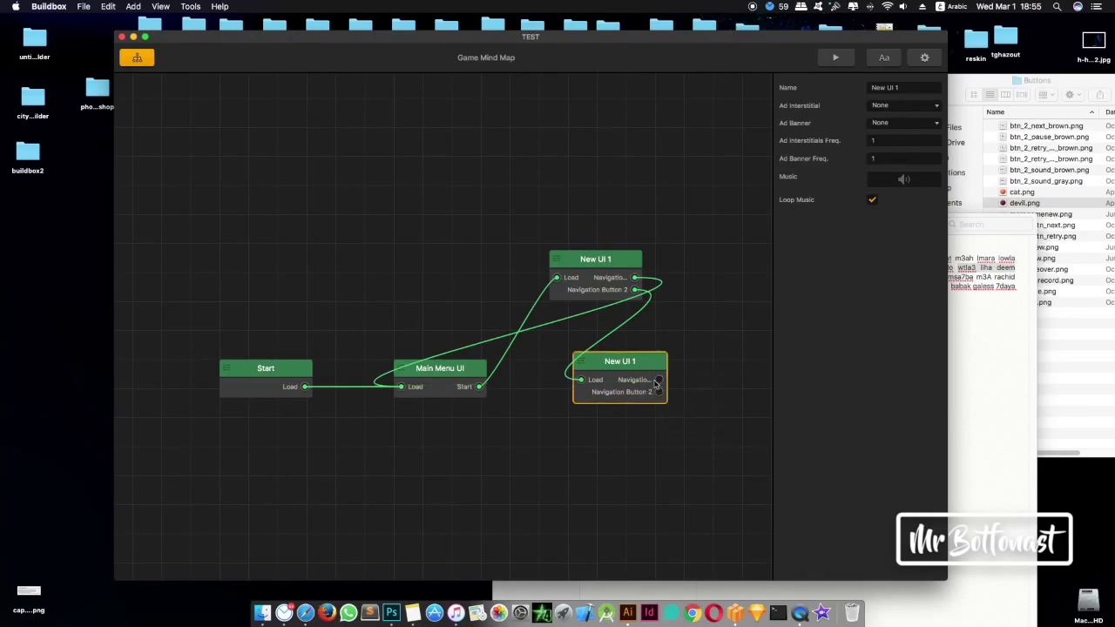
pyautogui.moveTo(660, 384); pyautogui.dragTo(637, 294)
pyautogui.moveTo(659, 385); pyautogui.dragTo(557, 277)
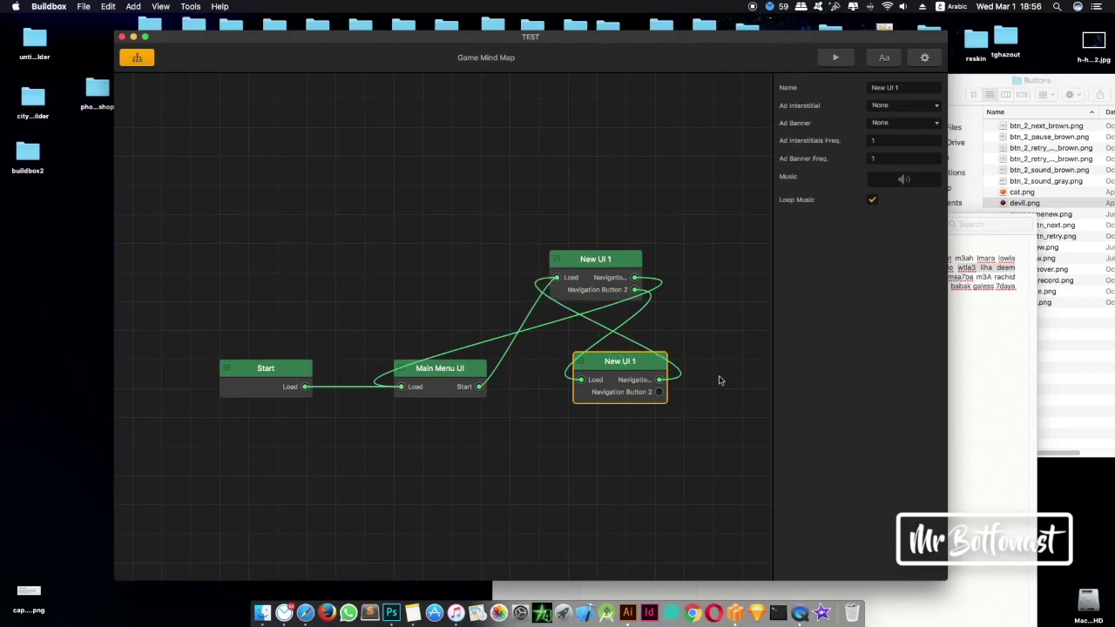
# Step: Open the copied New UI 1 screen and replace its first label's text with "whiya t9ol lih hak wa7ed lmofaja2a rah" from the note
pyautogui.scroll(-3, 633, 398)
pyautogui.scroll(3, 632, 398)
pyautogui.scroll(-3, 633, 399)
pyautogui.doubleClick(631, 391)
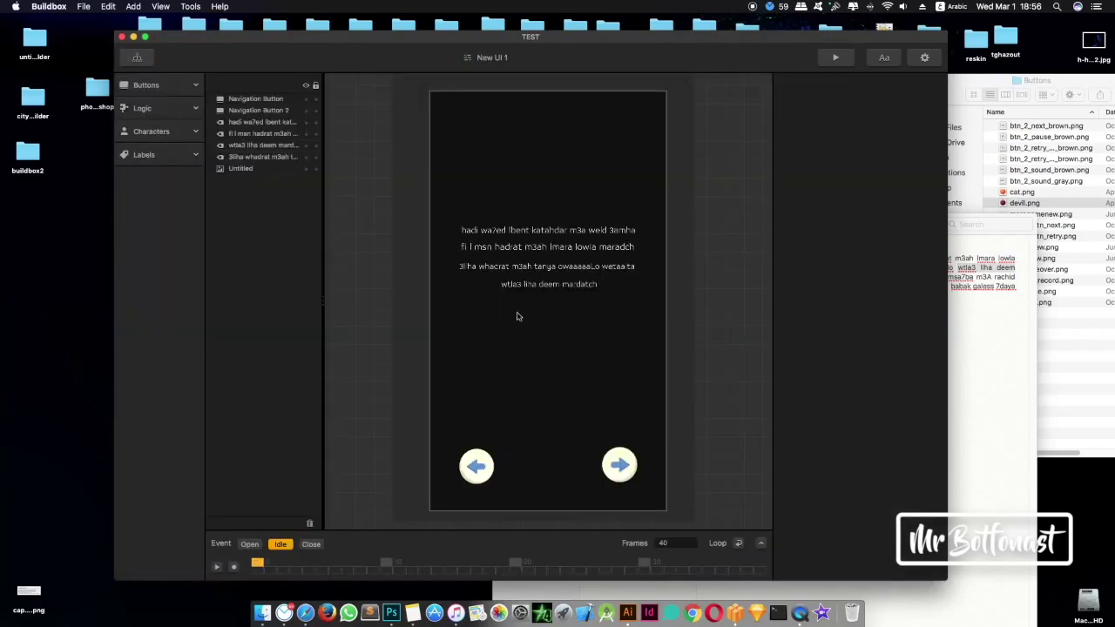
pyautogui.click(993, 326)
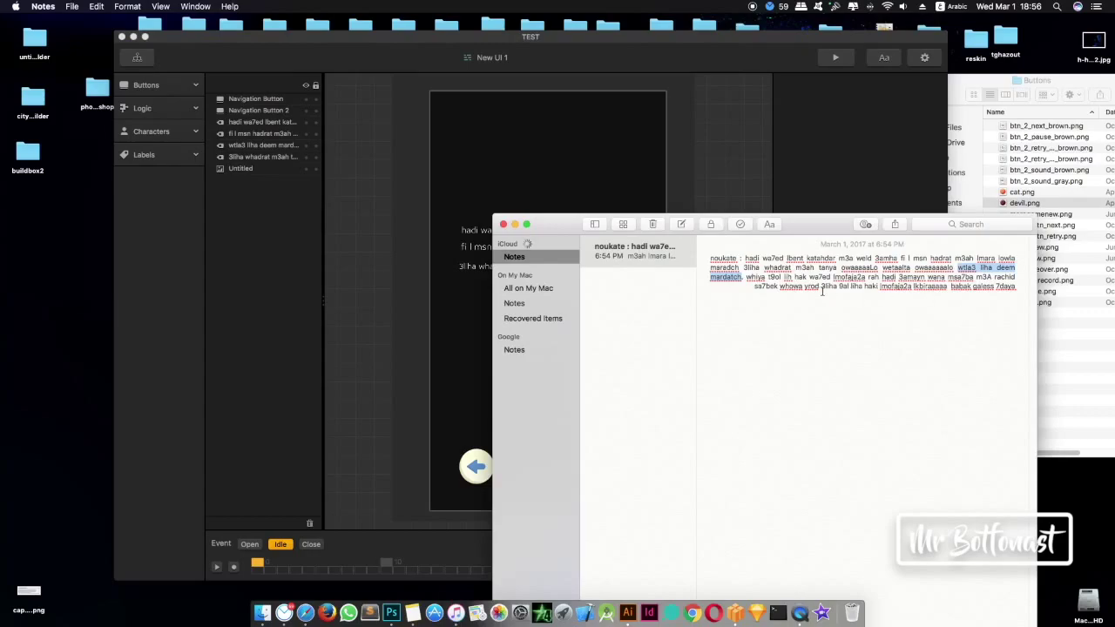
pyautogui.moveTo(746, 277); pyautogui.dragTo(879, 277)
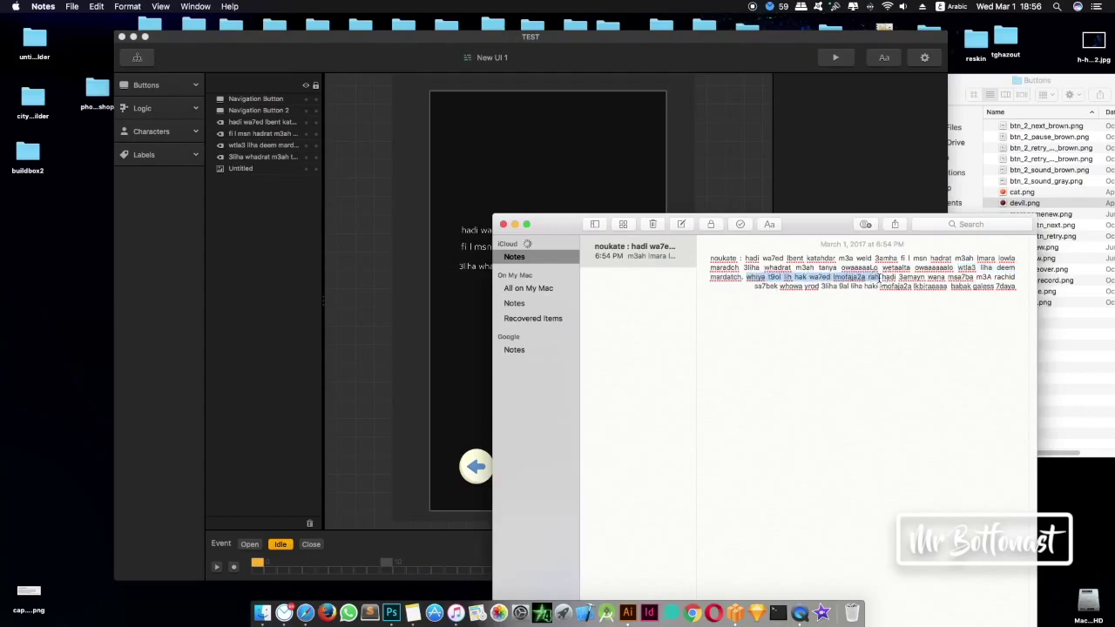
pyautogui.click(447, 276)
pyautogui.click(587, 231)
pyautogui.click(904, 240)
pyautogui.press('super+v')
pyautogui.press('Return')
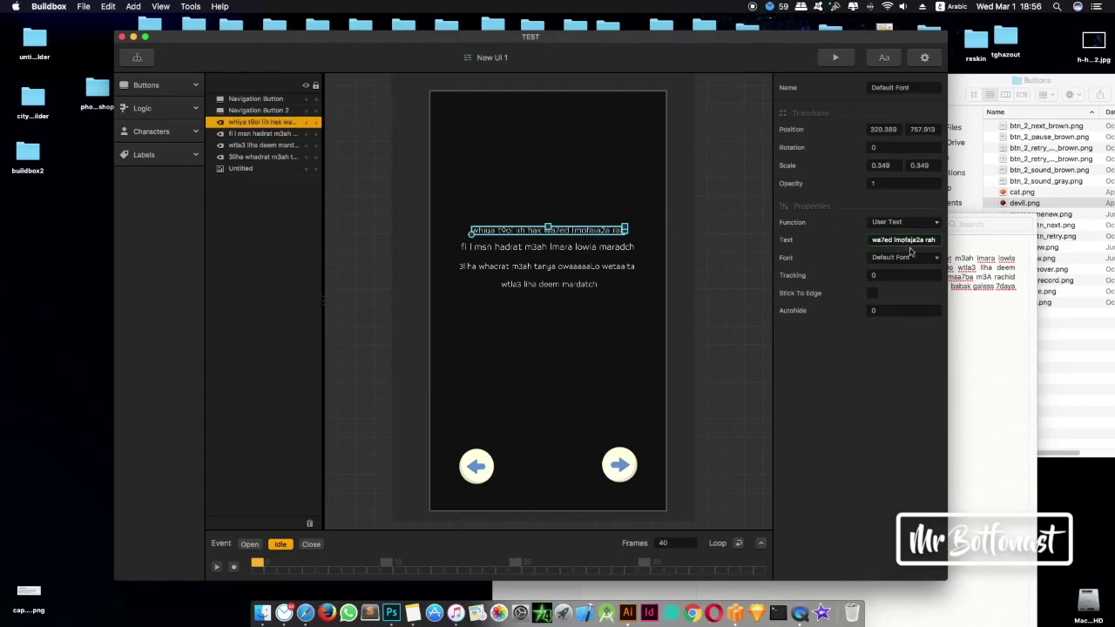
# Step: Replace the second label's text with the note's next passage, from "hadi 3amayn wana msa7ba" to the end of that line
pyautogui.click(993, 331)
pyautogui.moveTo(881, 277); pyautogui.dragTo(1015, 277)
pyautogui.press('super+c')
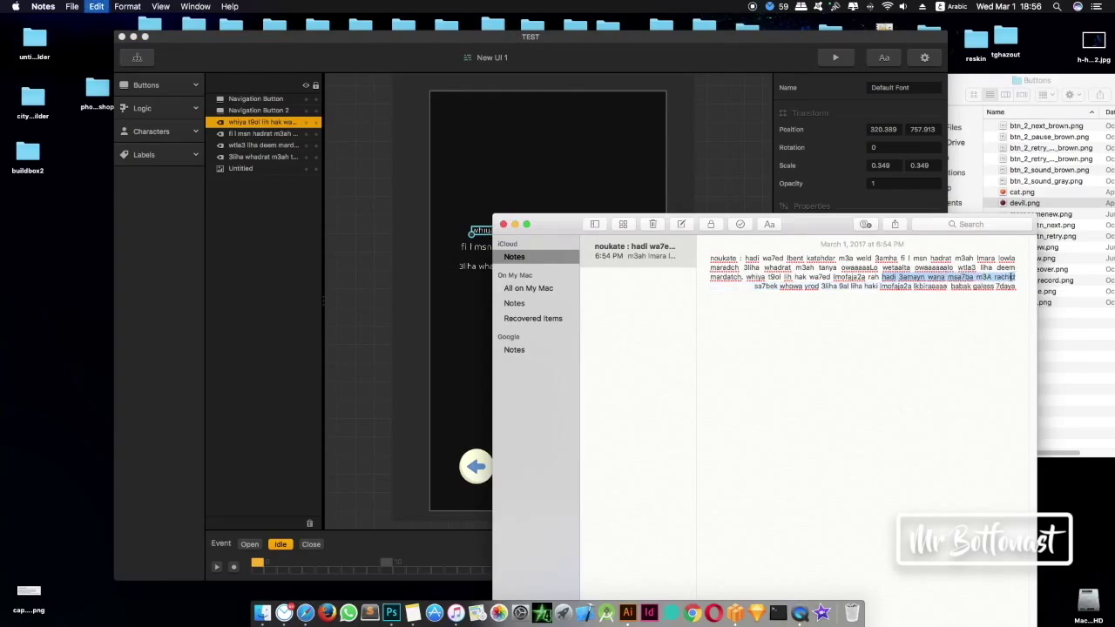
pyautogui.click(462, 326)
pyautogui.click(589, 250)
pyautogui.click(874, 241)
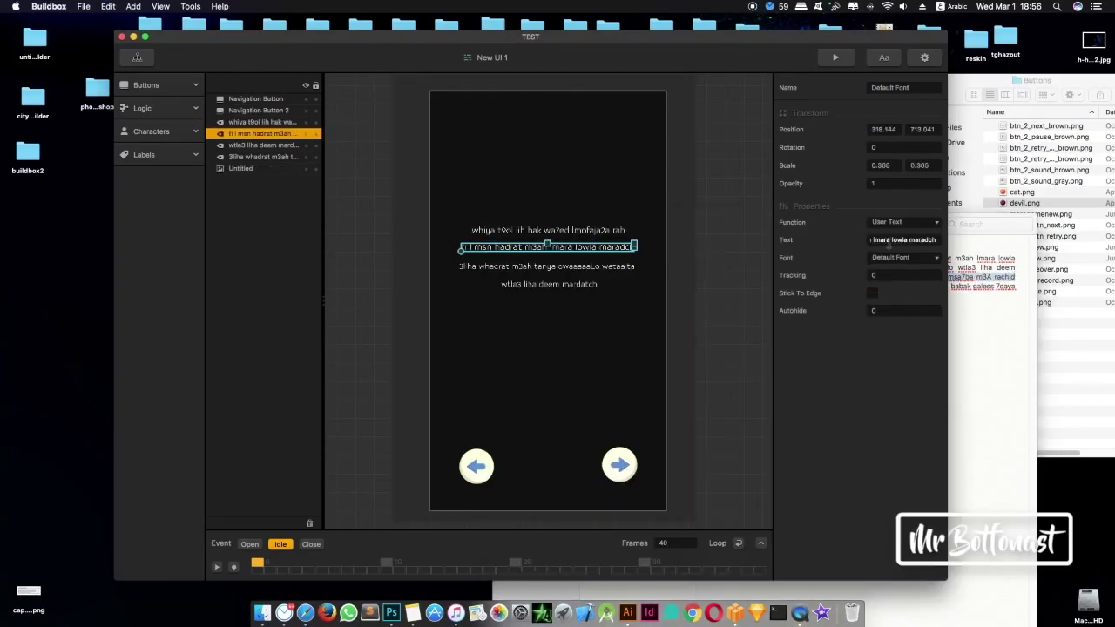
pyautogui.doubleClick(898, 240)
pyautogui.press('super+v')
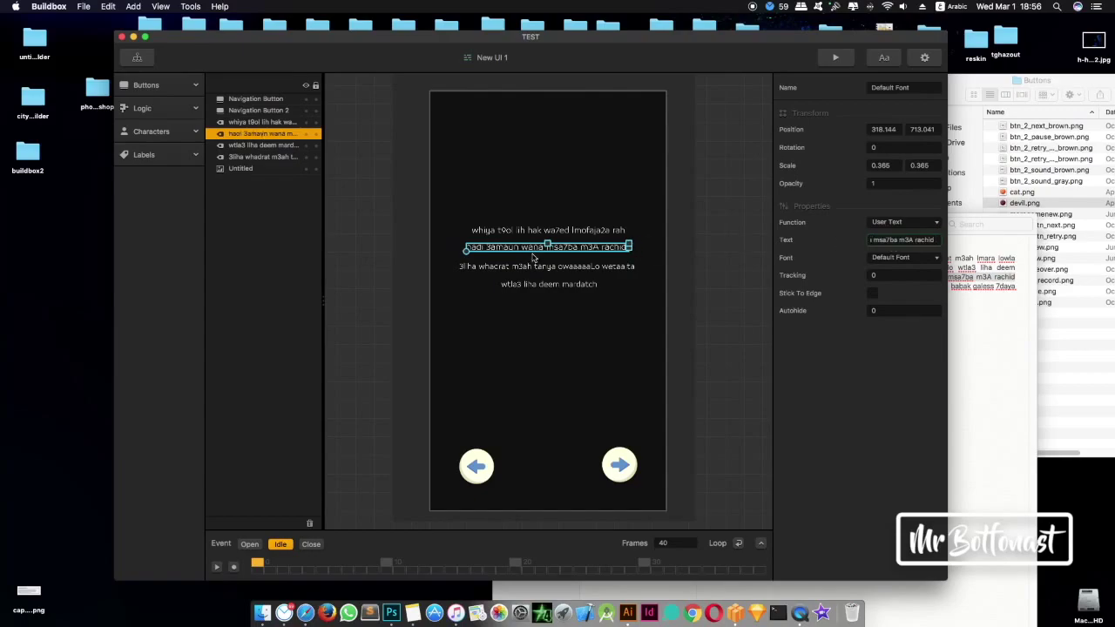
# Step: Replace the third label's text with the note's passage "sa7bek whowa yrod 3liha 9al liha haki"
pyautogui.click(982, 316)
pyautogui.moveTo(755, 287); pyautogui.dragTo(879, 285)
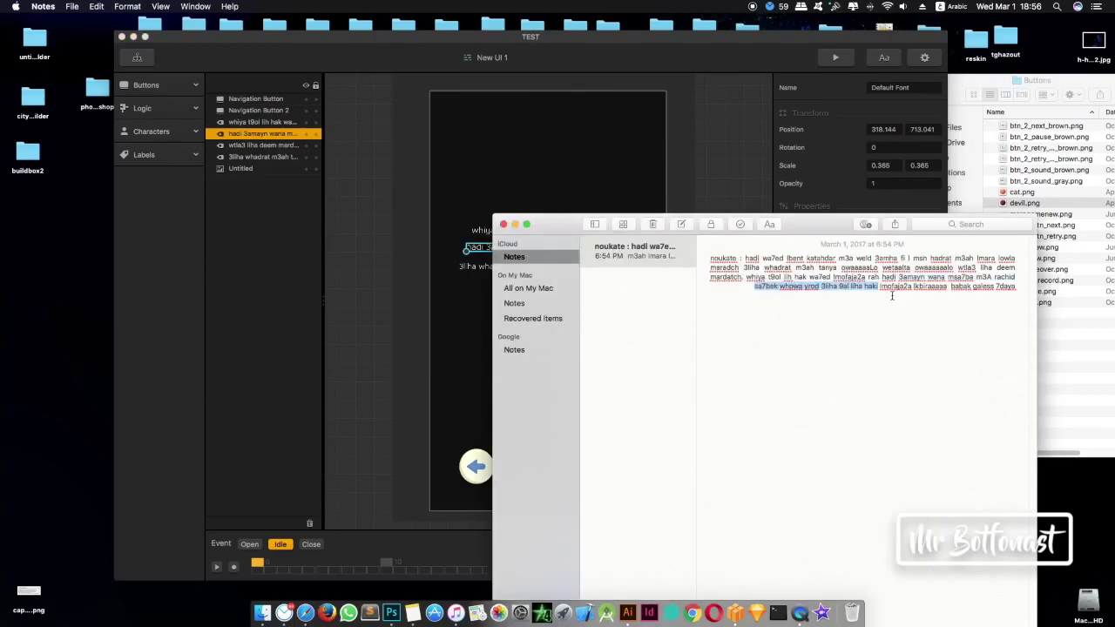
pyautogui.click(437, 311)
pyautogui.click(597, 266)
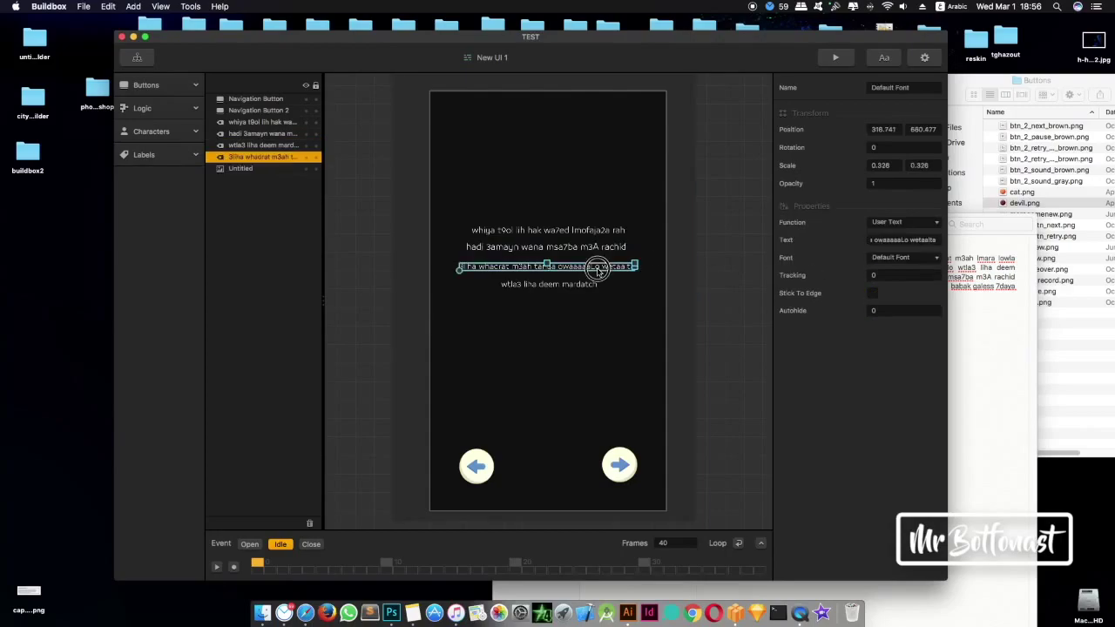
pyautogui.tripleClick(903, 240)
pyautogui.press('super+v')
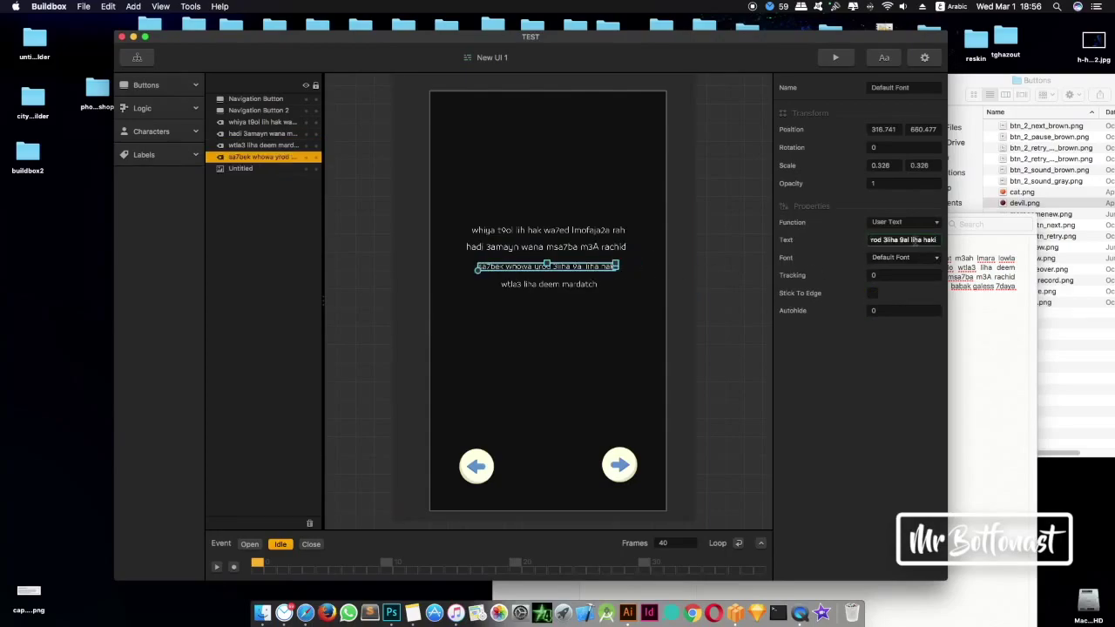
# Step: Replace the fourth label's text with the note's closing passage "lmofaja2a lkbiraaaaa babak galess 7daya"
pyautogui.click(993, 318)
pyautogui.moveTo(878, 285); pyautogui.dragTo(1019, 288)
pyautogui.click(489, 322)
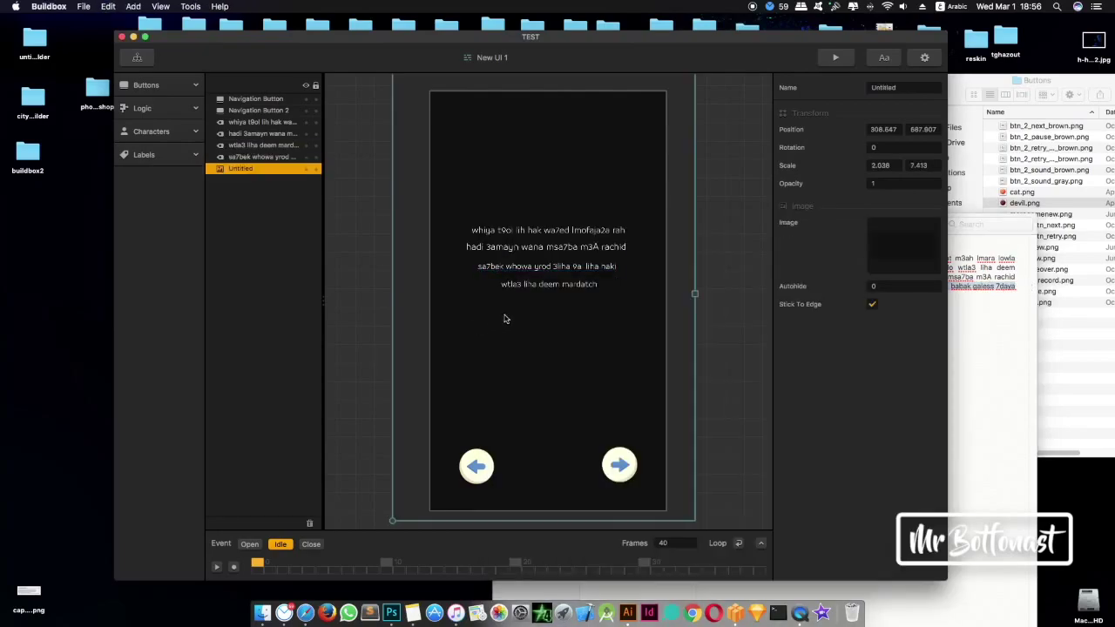
pyautogui.click(549, 285)
pyautogui.click(899, 240)
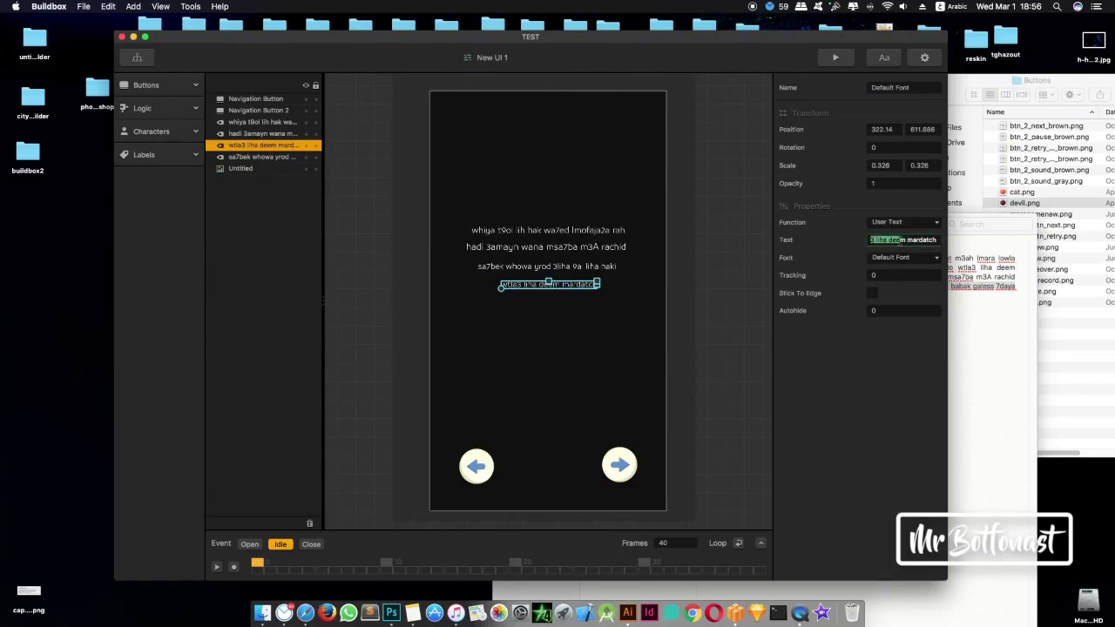
pyautogui.press('super+a')
pyautogui.press('super+v')
pyautogui.click(573, 336)
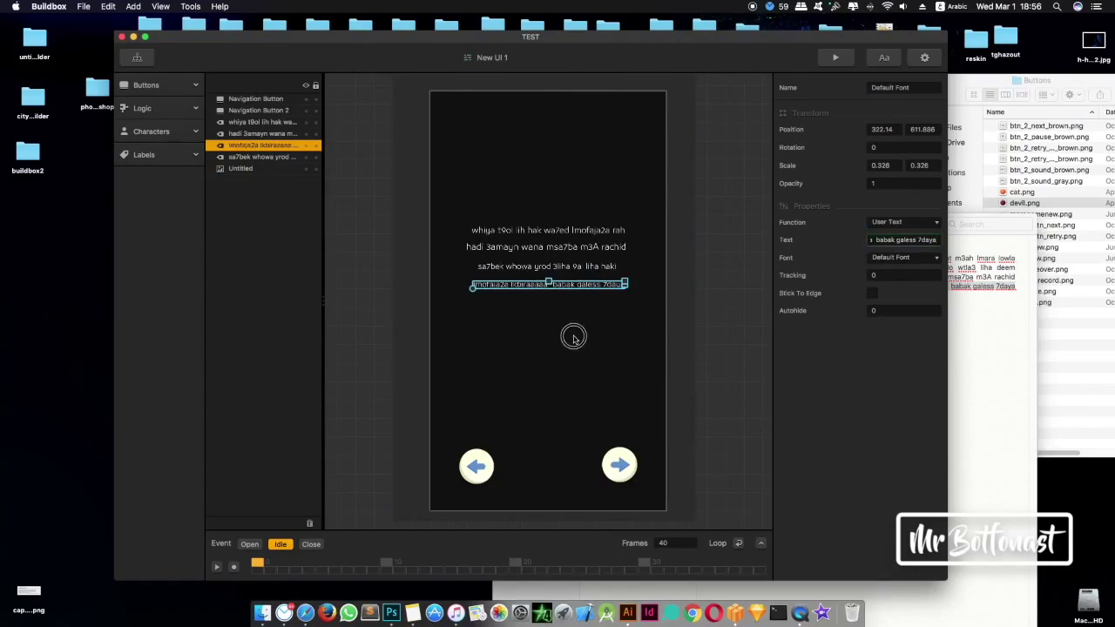
pyautogui.click(584, 290)
pyautogui.click(591, 312)
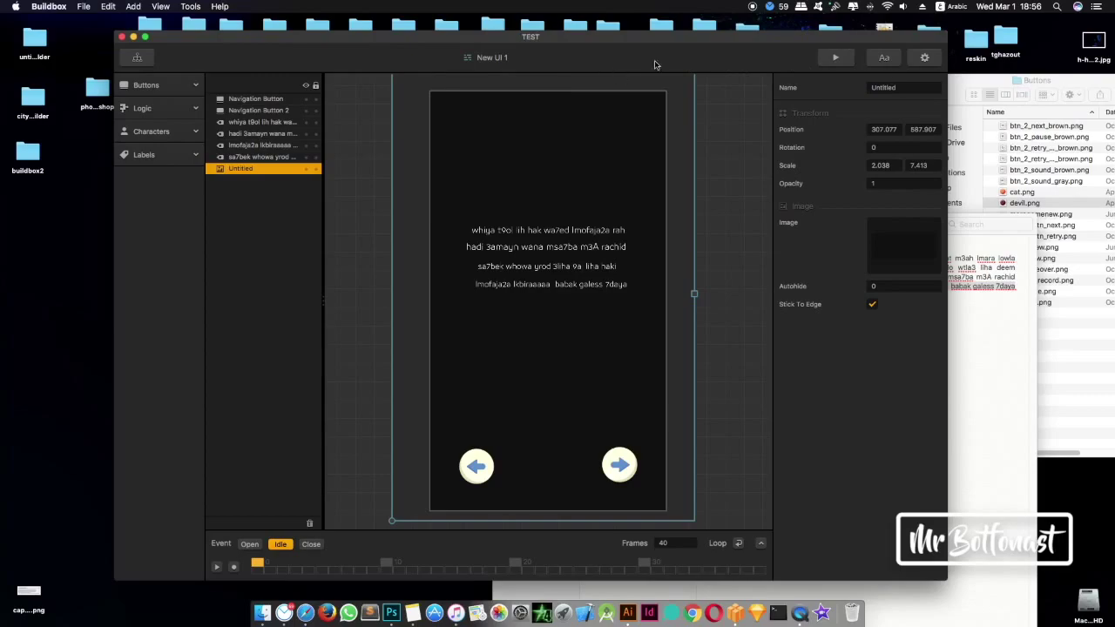
# Step: Preview the project, start it from the main menu, test both arrow buttons on the text screens, and close the preview
pyautogui.click(838, 59)
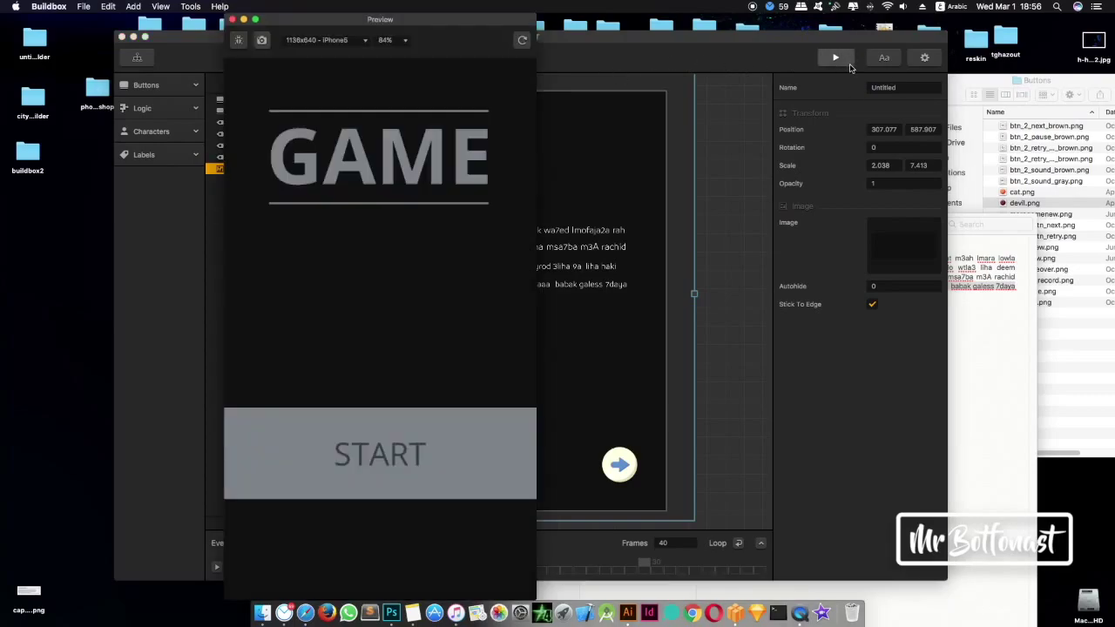
pyautogui.click(374, 460)
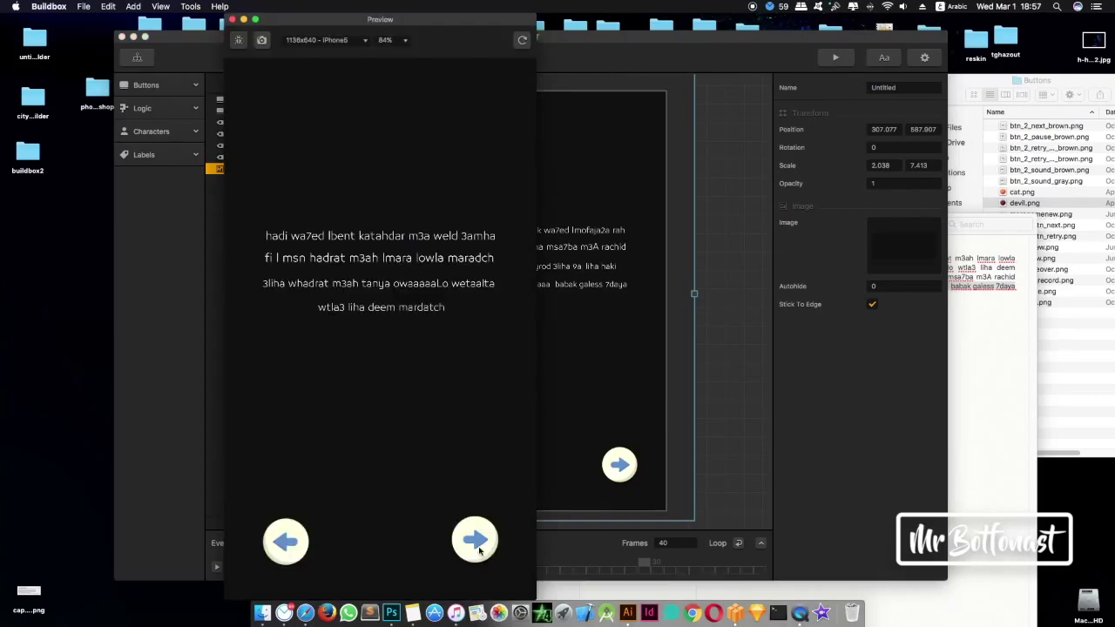
pyautogui.click(478, 544)
pyautogui.click(415, 455)
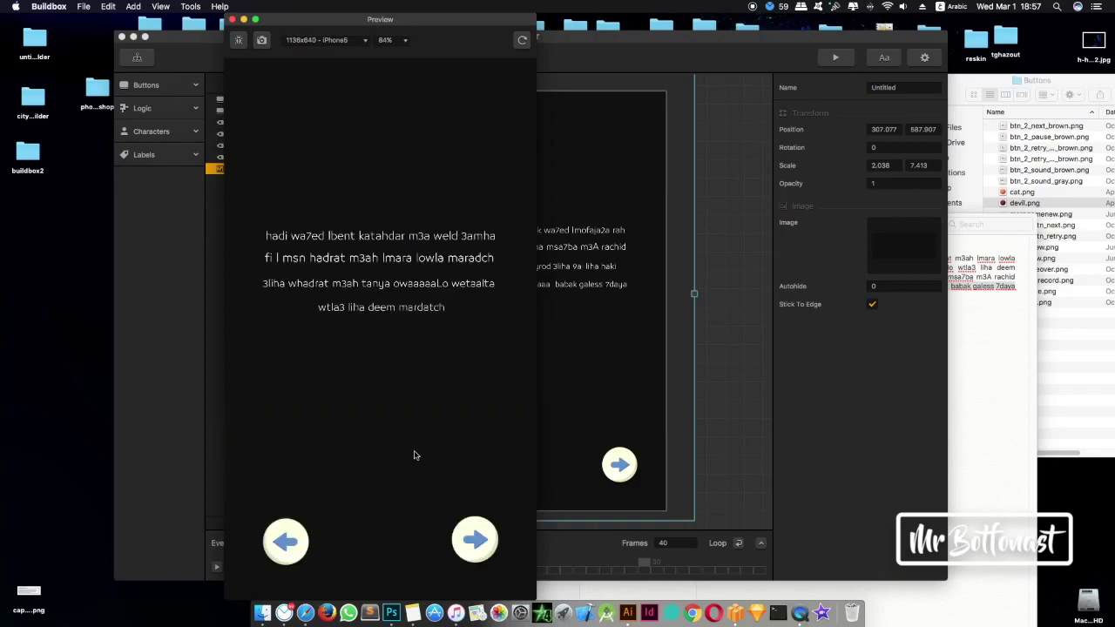
pyautogui.click(284, 531)
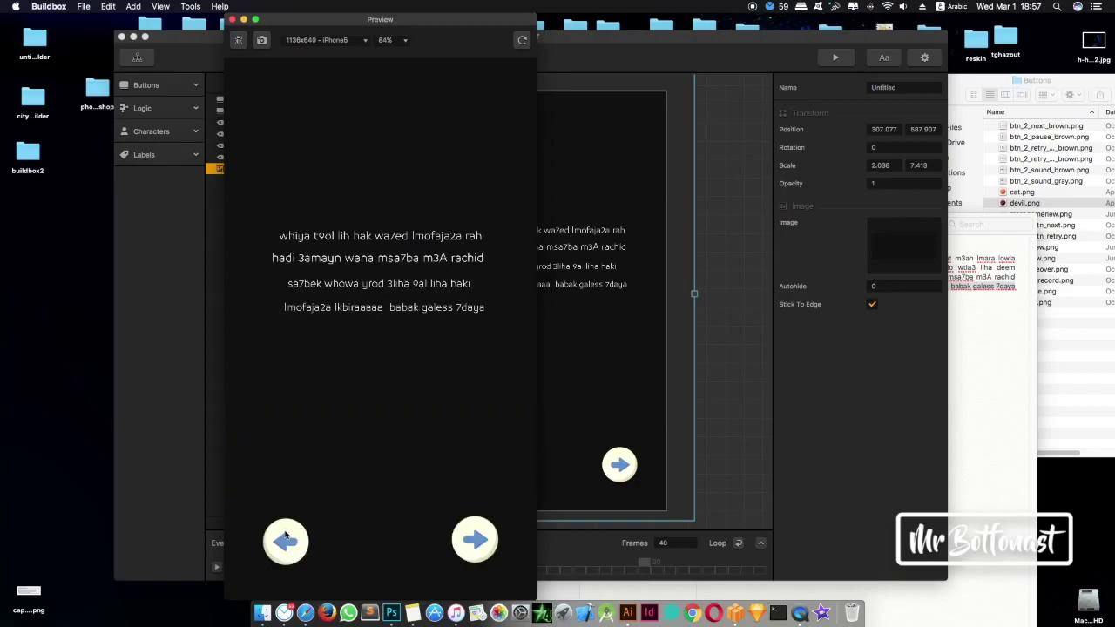
pyautogui.click(474, 541)
pyautogui.click(287, 544)
pyautogui.click(474, 541)
pyautogui.click(285, 542)
pyautogui.click(232, 19)
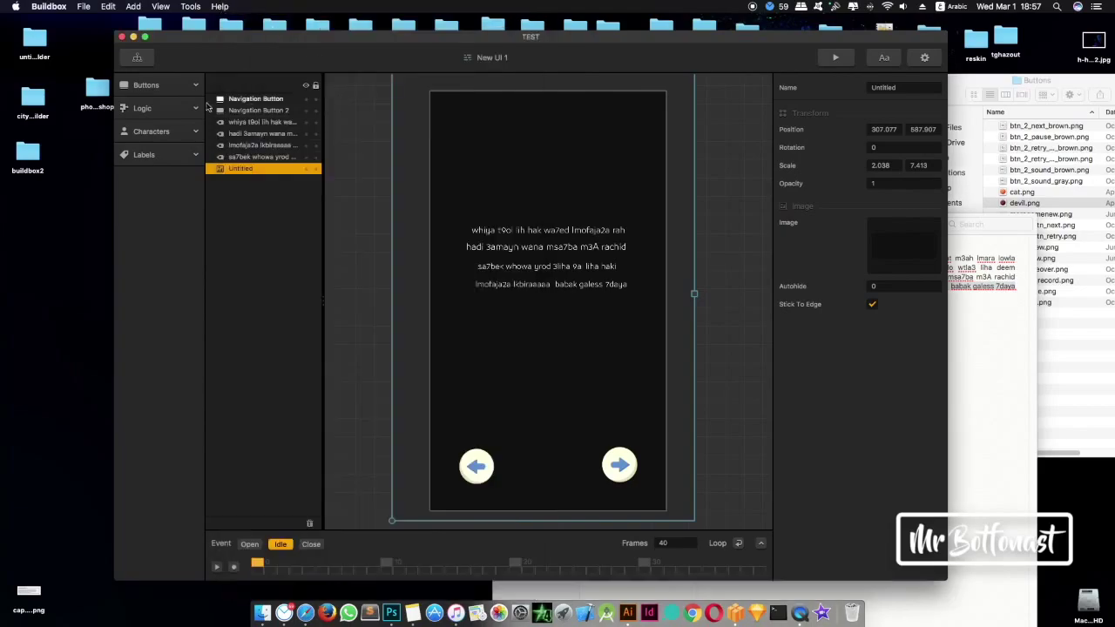
# Step: Rearrange the nodes in the Game Mind Map so the copied New UI 1 sits beside the original
pyautogui.click(137, 58)
pyautogui.moveTo(635, 381); pyautogui.dragTo(769, 315)
pyautogui.moveTo(634, 289); pyautogui.dragTo(600, 347)
pyautogui.moveTo(734, 307); pyautogui.dragTo(734, 358)
# Step: Open the original New UI 1 screen and rename its right-arrow button "next", switching the keyboard input source to U.S
pyautogui.click(607, 358)
pyautogui.doubleClick(607, 358)
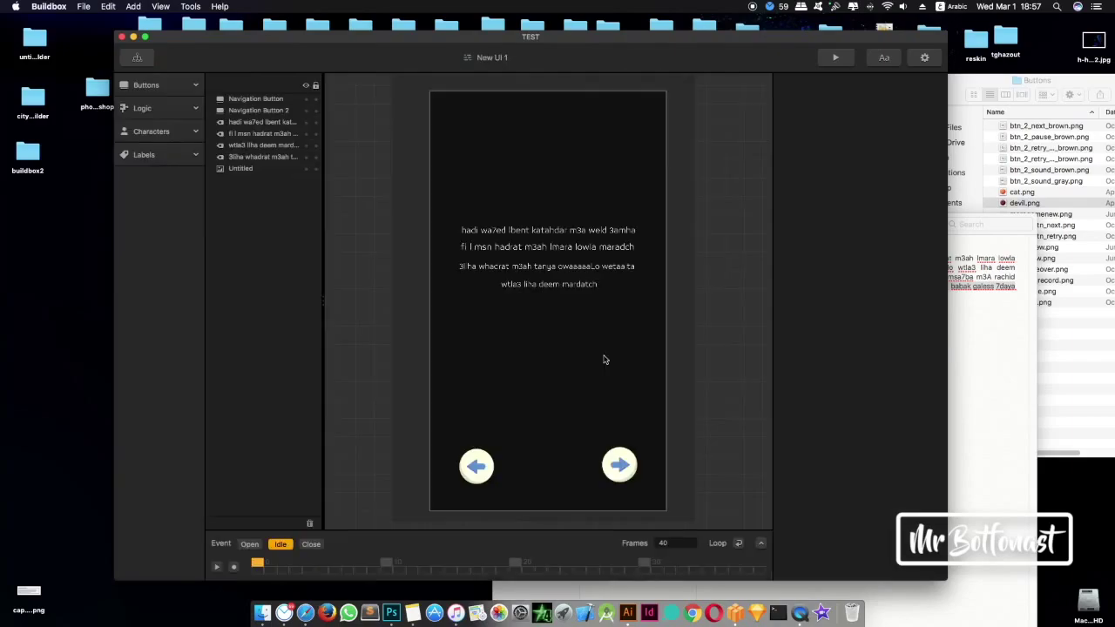
pyautogui.click(622, 457)
pyautogui.tripleClick(899, 88)
pyautogui.press('BackSpace')
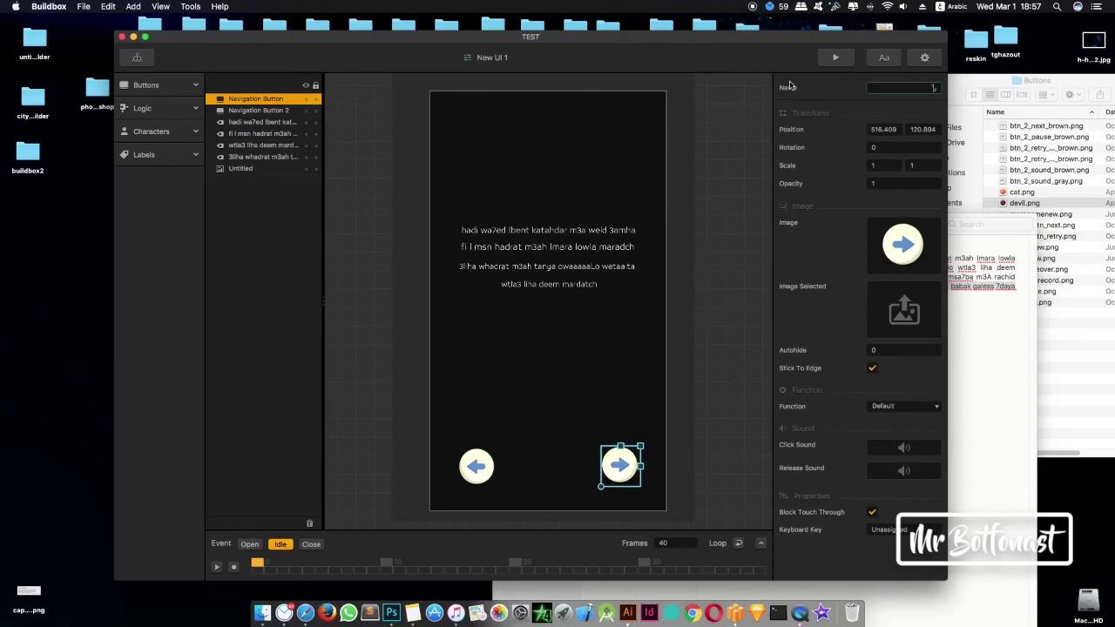
pyautogui.click(949, 6)
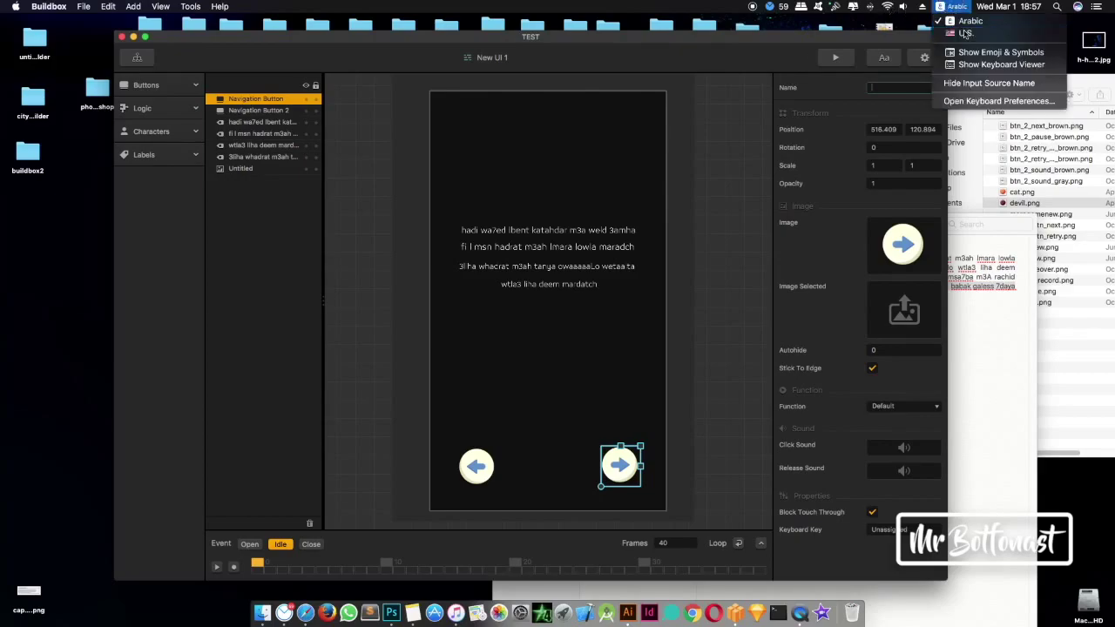
pyautogui.click(964, 33)
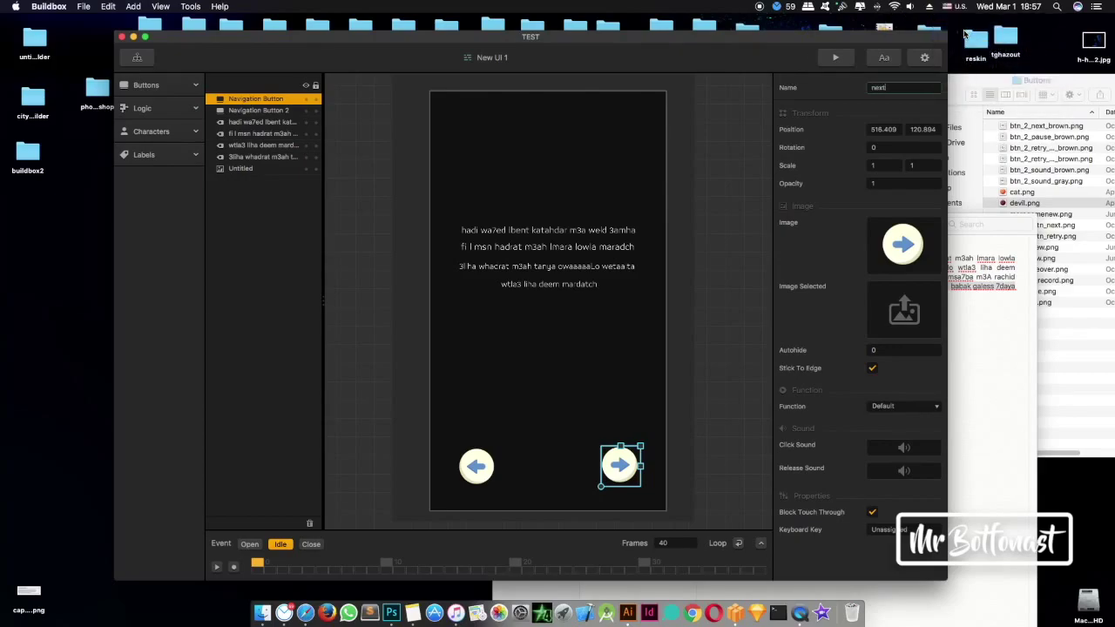
pyautogui.press('Return')
# Step: Rename the left-arrow button on this screen "back"
pyautogui.click(492, 483)
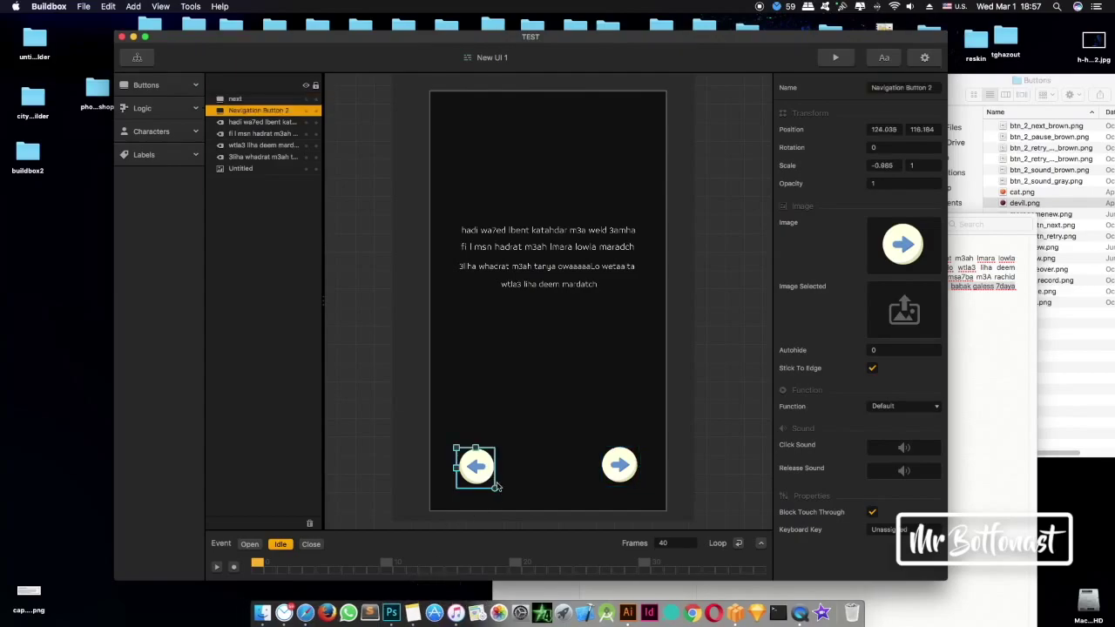
pyautogui.click(897, 87)
pyautogui.moveTo(872, 87); pyautogui.dragTo(847, 90)
pyautogui.click(895, 87)
pyautogui.write('be')
pyautogui.press('Return')
pyautogui.click(543, 224)
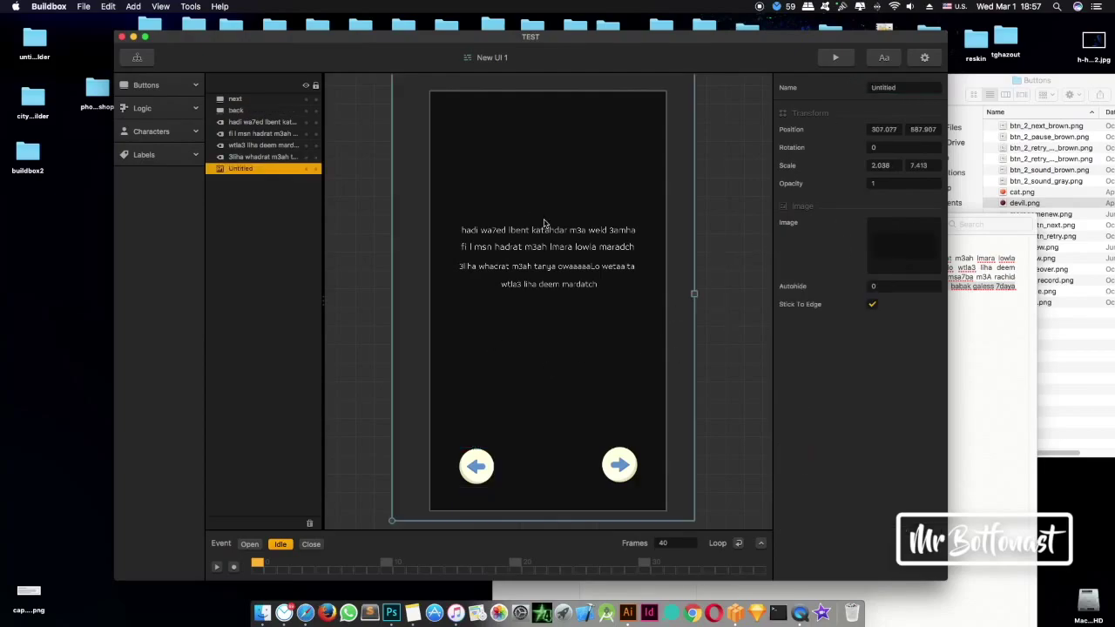
# Step: Look through the images in the Finder's Buttons folder with quick previews to find an icon for another button
pyautogui.click(974, 175)
pyautogui.click(1042, 171)
pyautogui.press('space')
pyautogui.press('Up')
pyautogui.press('Up')
pyautogui.press('Up')
pyautogui.press('Up')
pyautogui.press('Down')
pyautogui.press('Down')
pyautogui.press('Down')
pyautogui.press('Down')
pyautogui.press('Down')
pyautogui.press('Down')
pyautogui.press('Down')
pyautogui.press('Down')
pyautogui.press('Down')
pyautogui.press('Down')
pyautogui.press('Down')
pyautogui.press('Down')
pyautogui.press('Down')
pyautogui.press('Down')
pyautogui.press('Down')
pyautogui.press('Down')
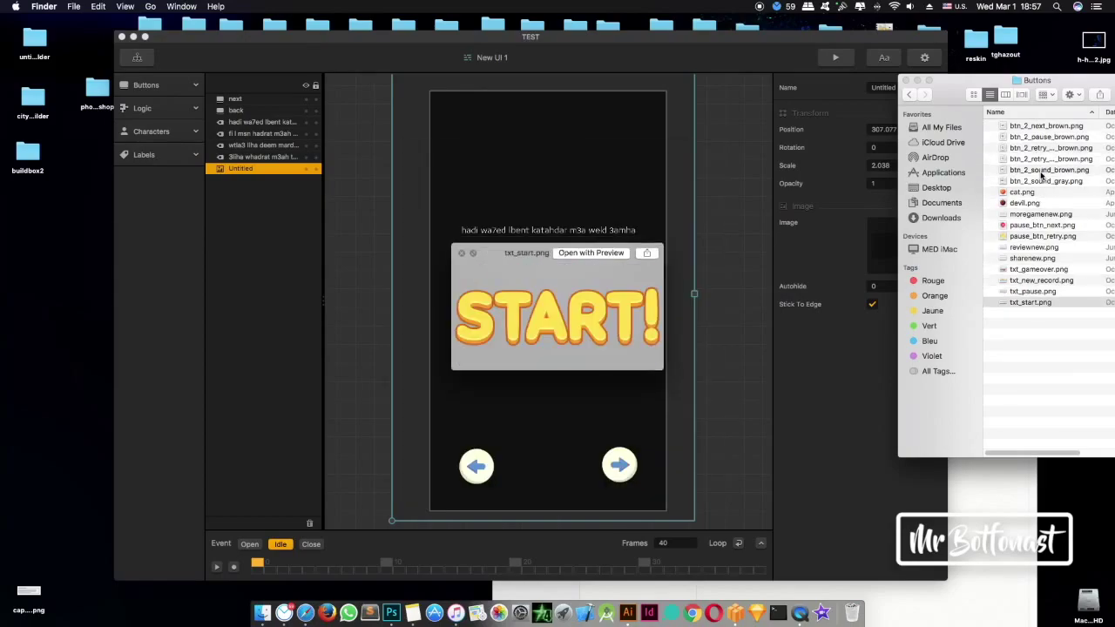
pyautogui.press('Up')
pyautogui.press('Up')
pyautogui.press('Up')
pyautogui.press('Up')
pyautogui.press('Up')
pyautogui.press('Up')
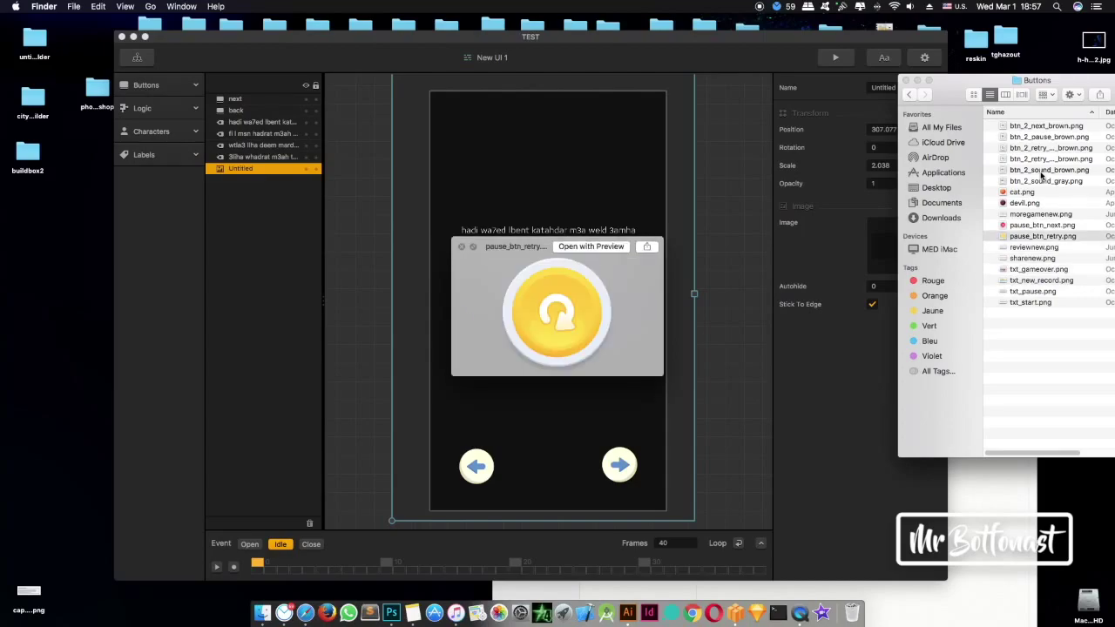
pyautogui.press('space')
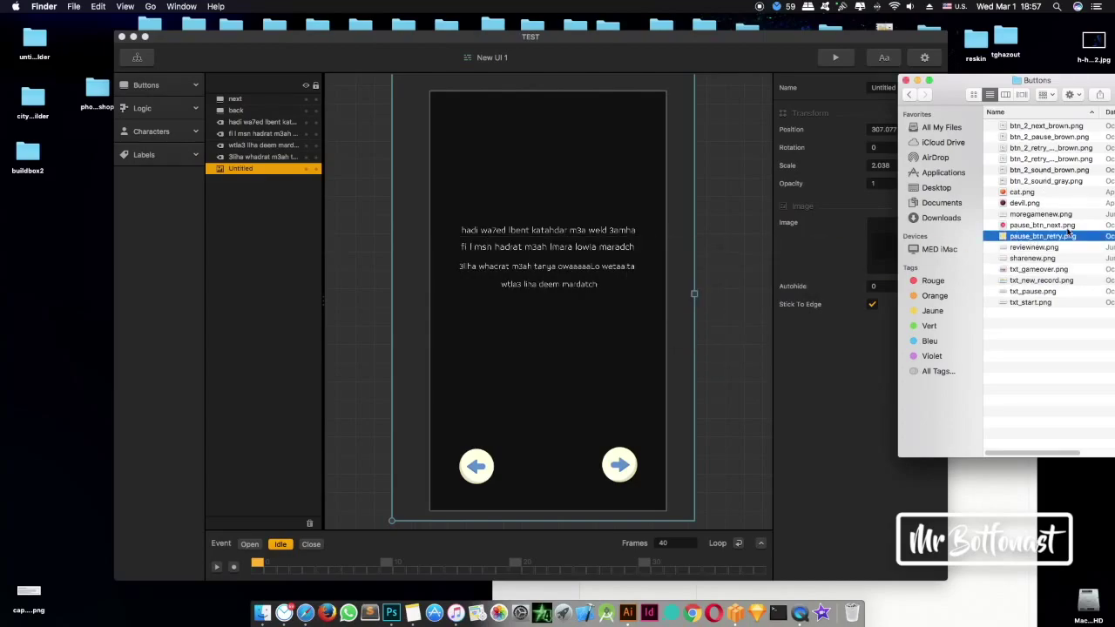
# Step: Add pause_btn_next.png as a navigation button, scaled to about 0.494 and placed in the screen's upper-left corner
pyautogui.moveTo(1010, 225); pyautogui.dragTo(456, 396)
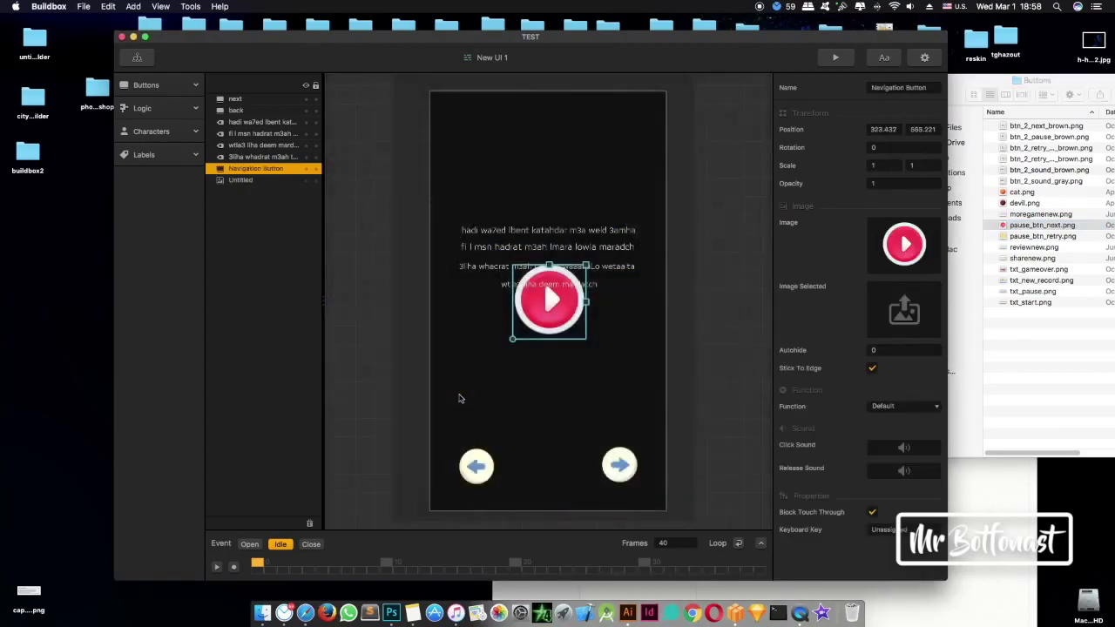
pyautogui.moveTo(520, 322); pyautogui.dragTo(579, 155)
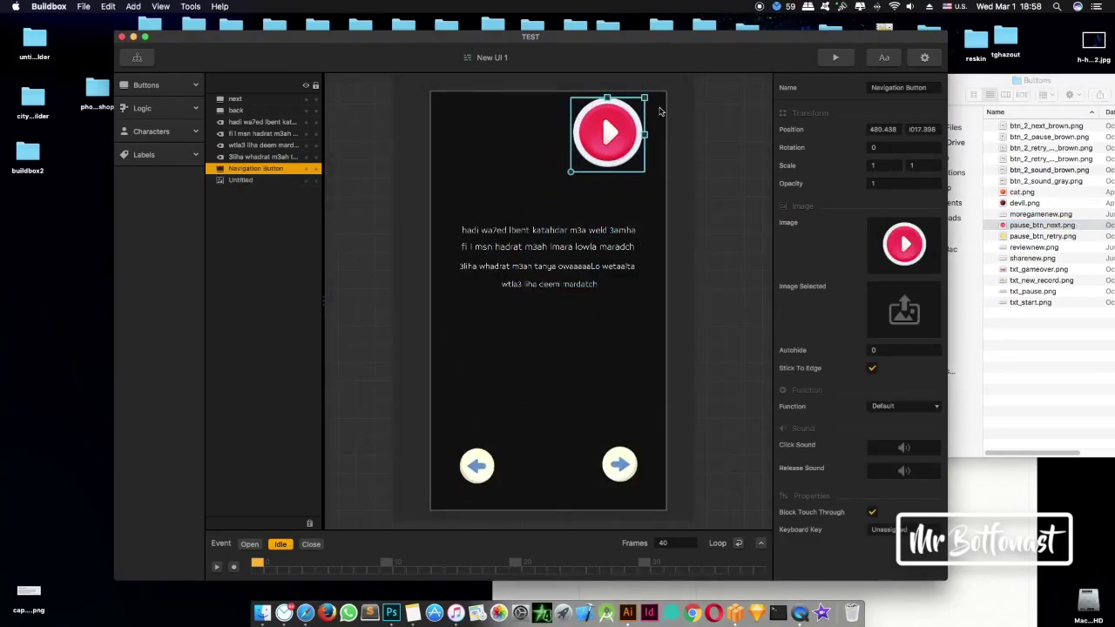
pyautogui.moveTo(647, 102); pyautogui.dragTo(466, 120)
# Step: Rename the new red navigation button "home"
pyautogui.click(896, 87)
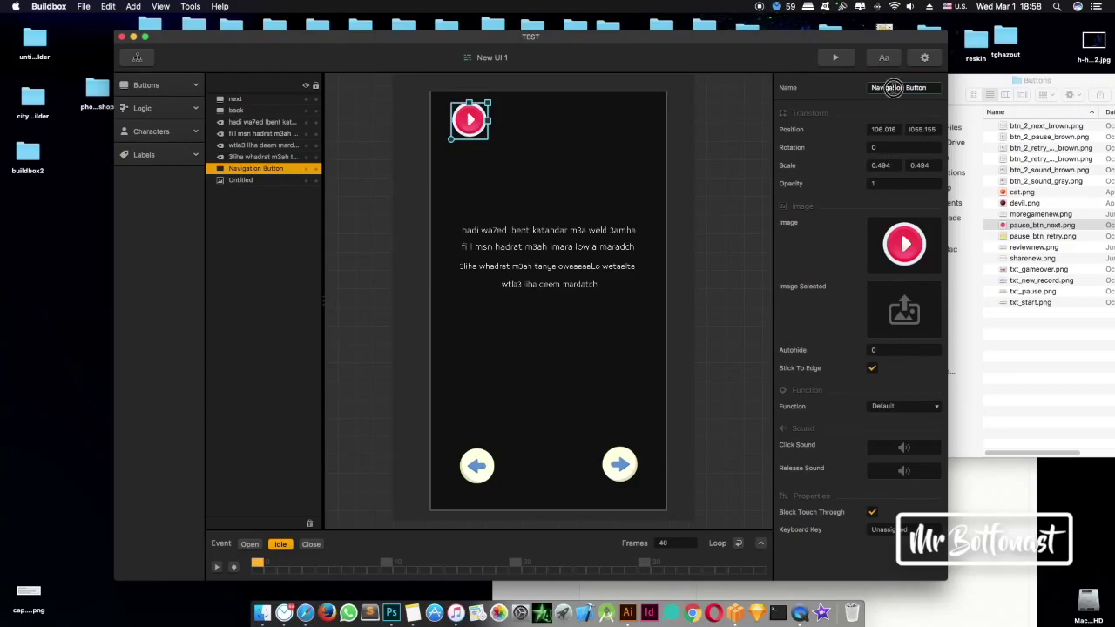
pyautogui.tripleClick(896, 87)
pyautogui.write('home')
pyautogui.press('Return')
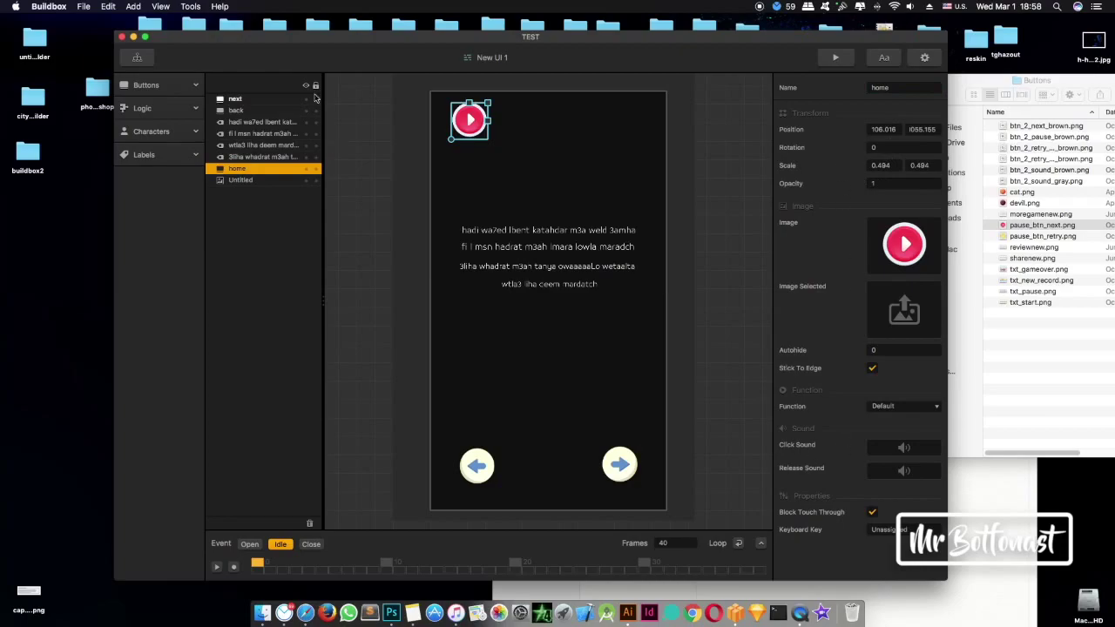
# Step: In the mind map, clear both New UI 1 nodes' outgoing links, and connect the original's next output to the copy's Load input
pyautogui.click(137, 58)
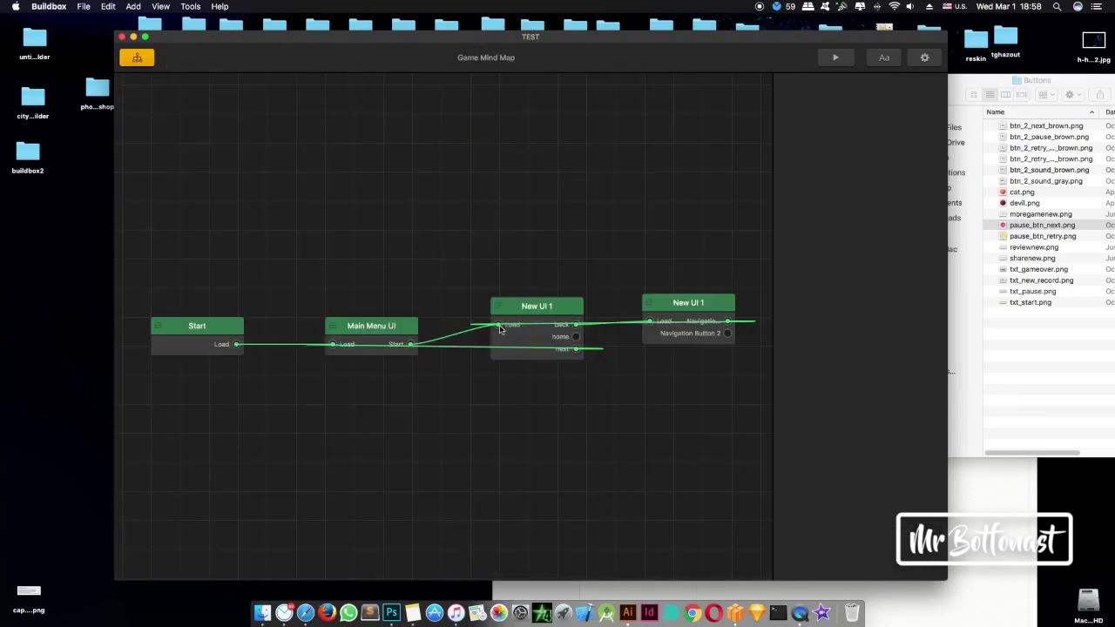
pyautogui.click(528, 347)
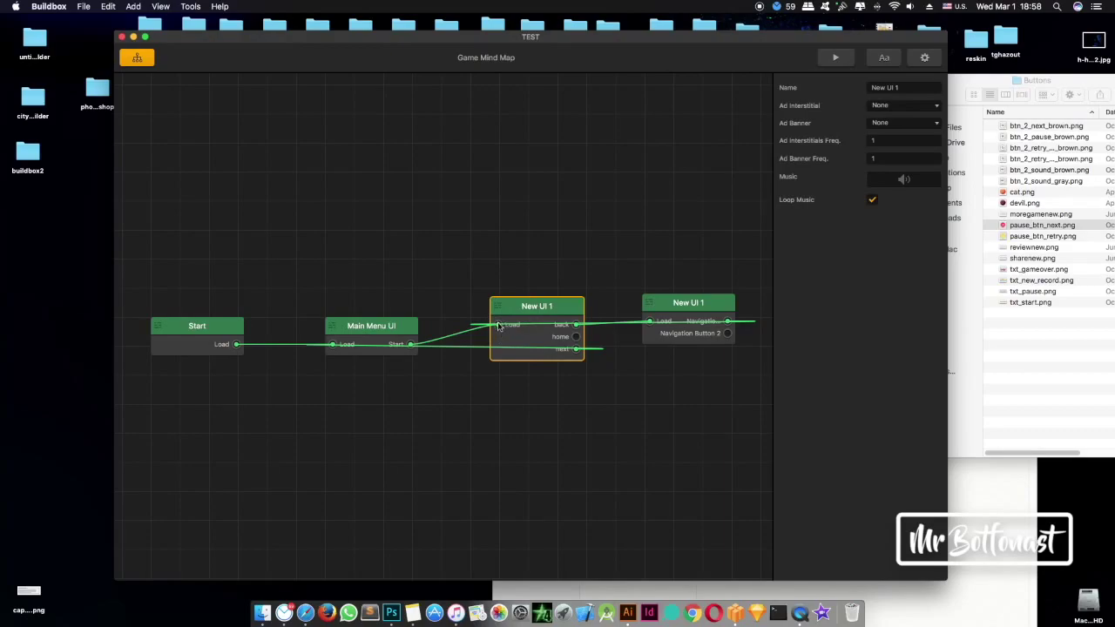
pyautogui.click(575, 336)
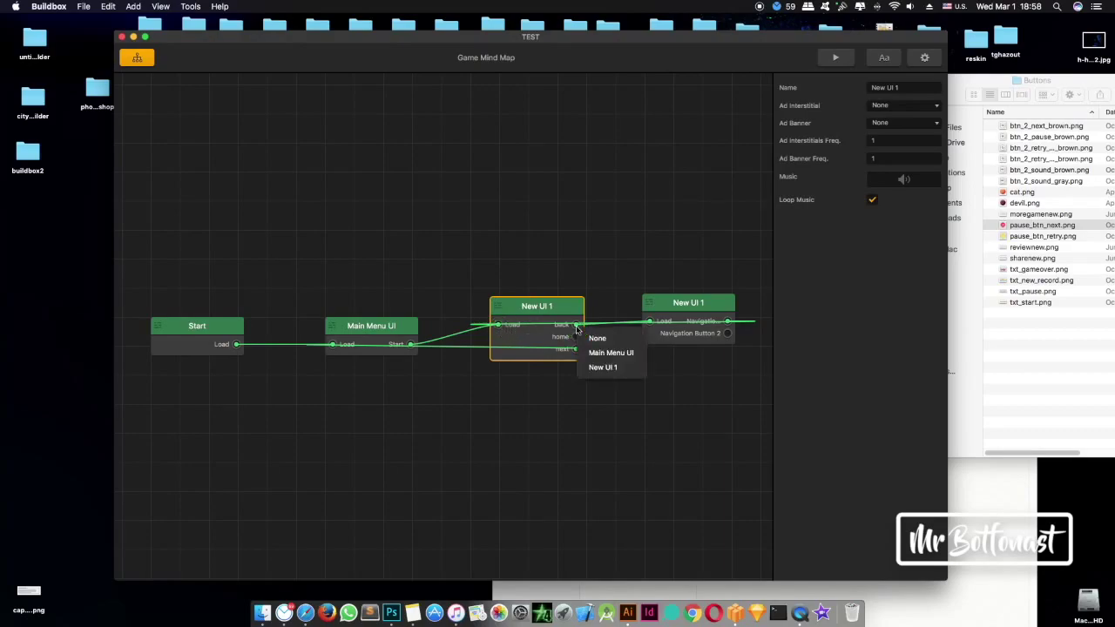
pyautogui.click(643, 338)
pyautogui.click(727, 321)
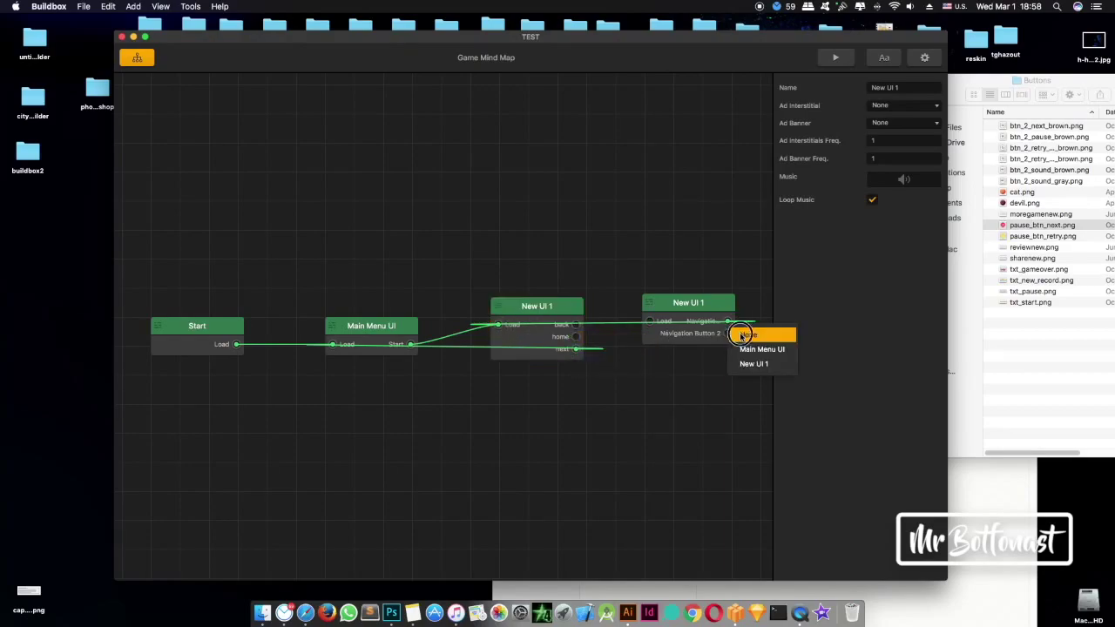
pyautogui.click(741, 332)
pyautogui.click(576, 348)
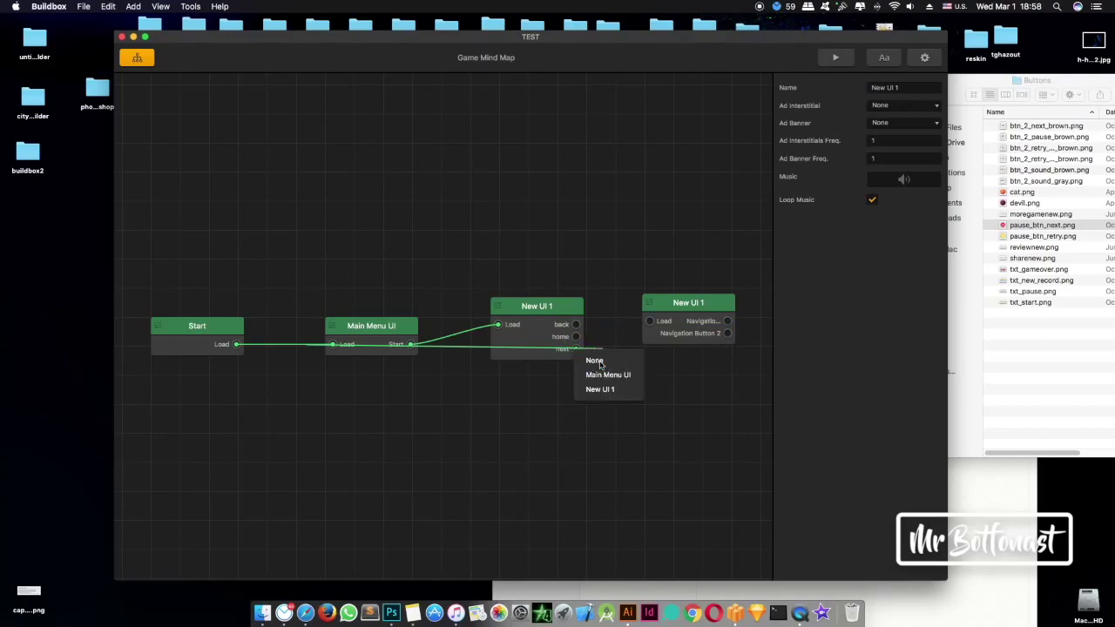
pyautogui.click(601, 358)
pyautogui.moveTo(575, 348); pyautogui.dragTo(659, 329)
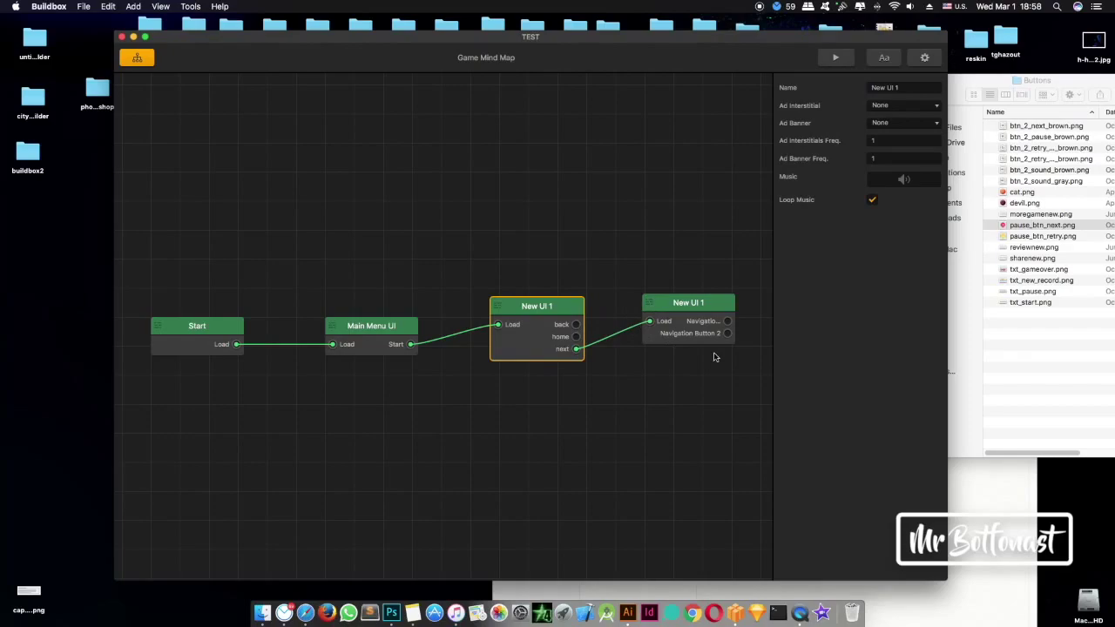
# Step: Open the copied New UI 1 screen and rename its left-arrow button "back"
pyautogui.click(705, 323)
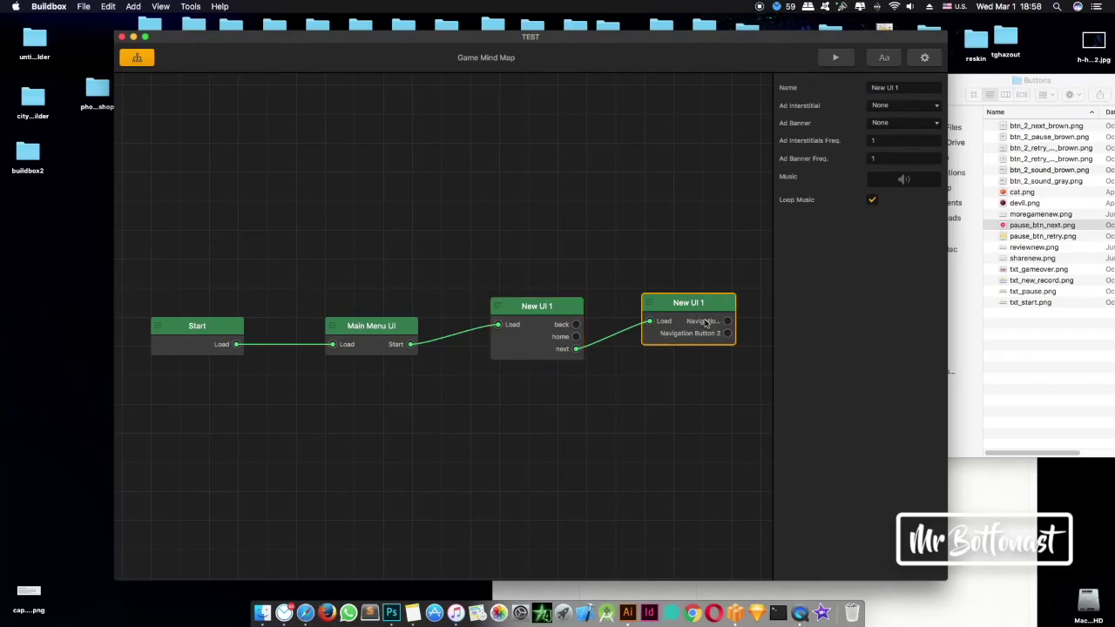
pyautogui.doubleClick(706, 323)
pyautogui.click(488, 474)
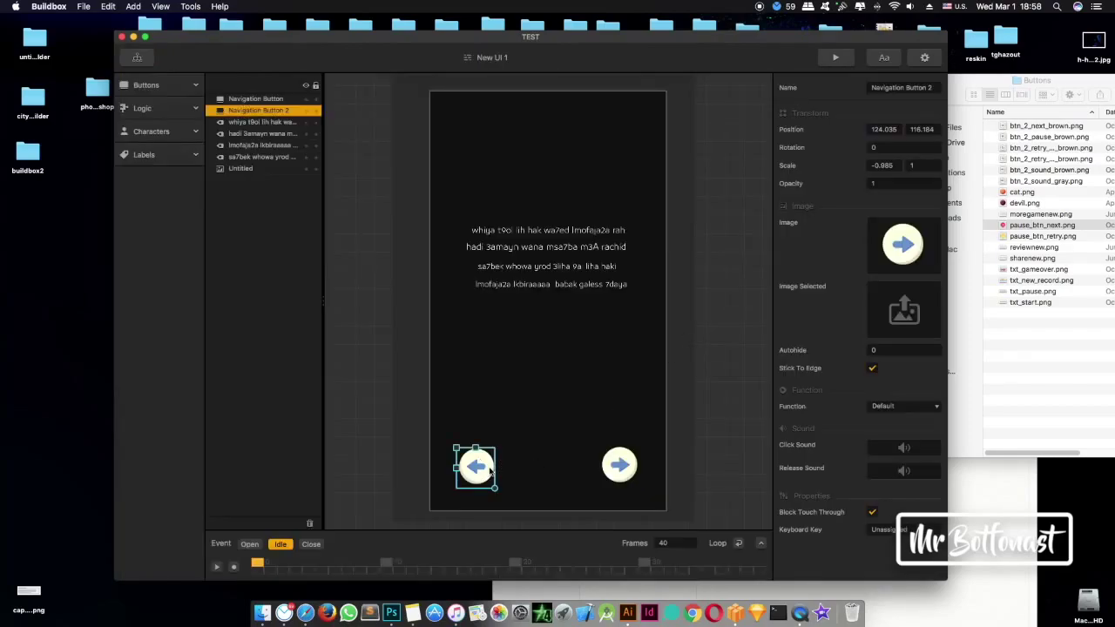
pyautogui.moveTo(903, 247)
pyautogui.click(906, 90)
pyautogui.doubleClick(887, 87)
pyautogui.press('super+a')
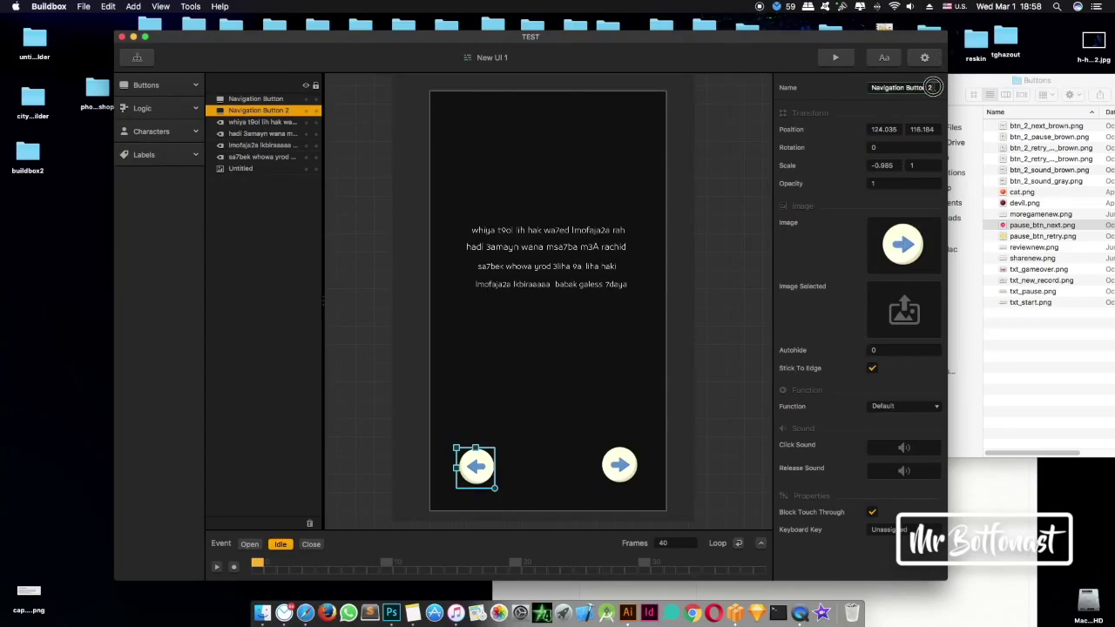
pyautogui.write('bc')
pyautogui.press('Return')
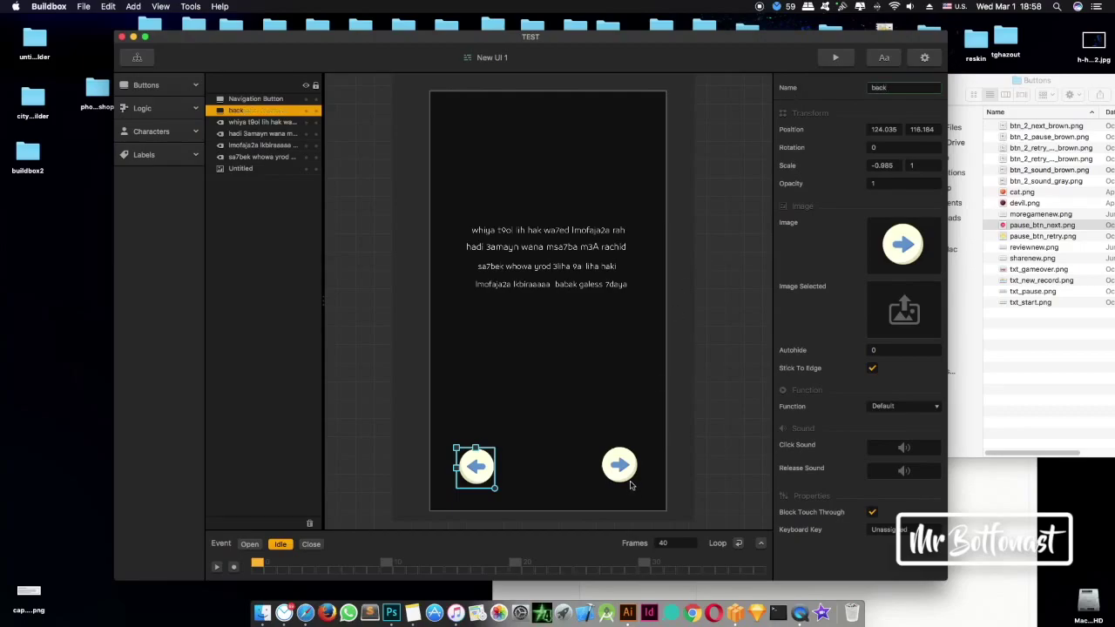
# Step: Rename the right-arrow navigation button on the copied New UI 1 screen "next"
pyautogui.click(618, 466)
pyautogui.click(922, 87)
pyautogui.write('next')
pyautogui.press('Return')
# Step: In the mind map, link the second New UI 1's back output to the first's Load, and the first's home and back outputs to Main Menu UI's Load
pyautogui.click(137, 58)
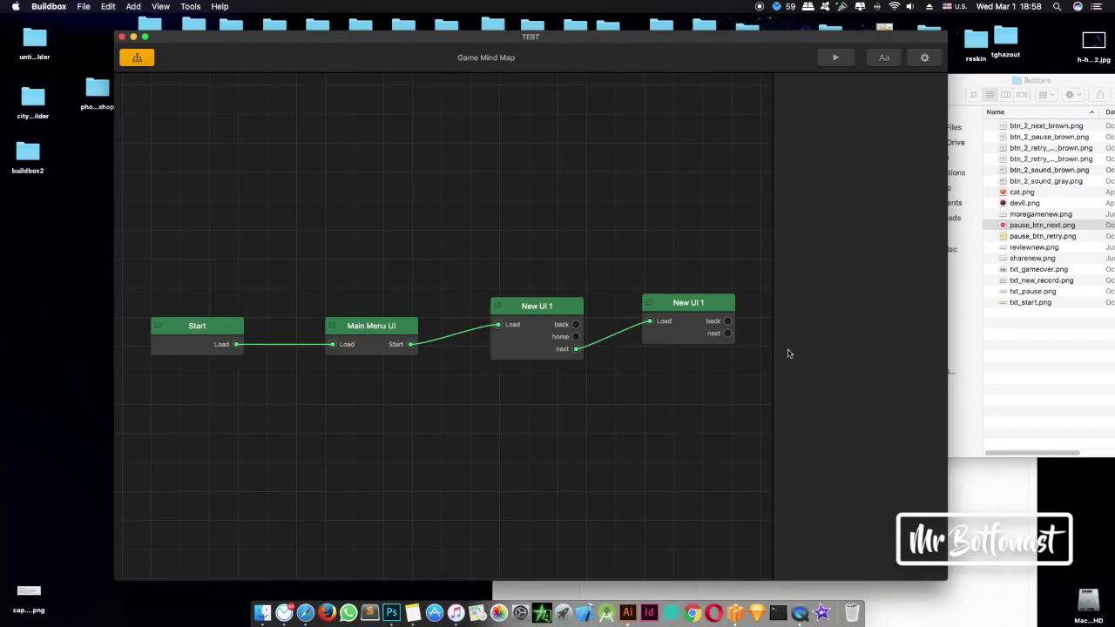
pyautogui.moveTo(727, 326); pyautogui.dragTo(574, 326)
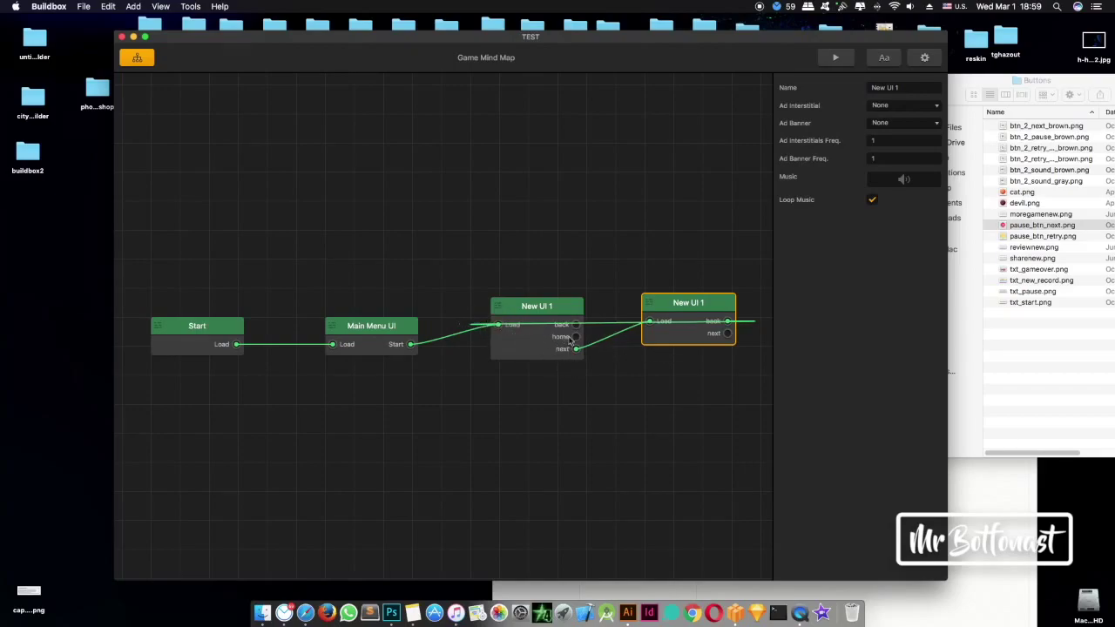
pyautogui.moveTo(576, 336); pyautogui.dragTo(238, 348)
pyautogui.moveTo(576, 336); pyautogui.dragTo(332, 348)
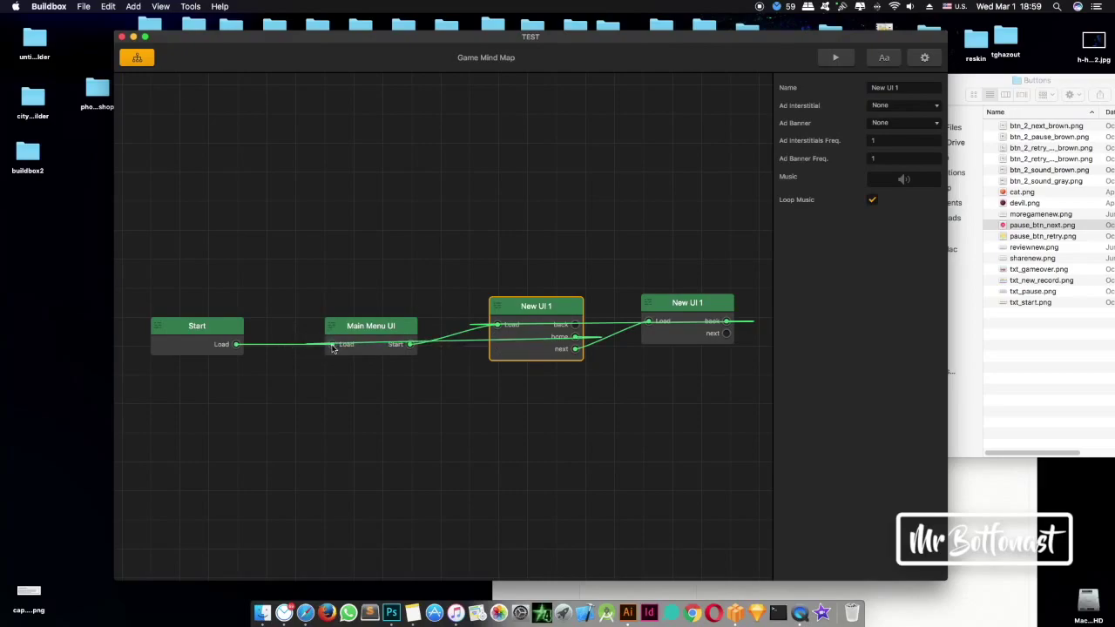
pyautogui.moveTo(575, 336); pyautogui.dragTo(332, 345)
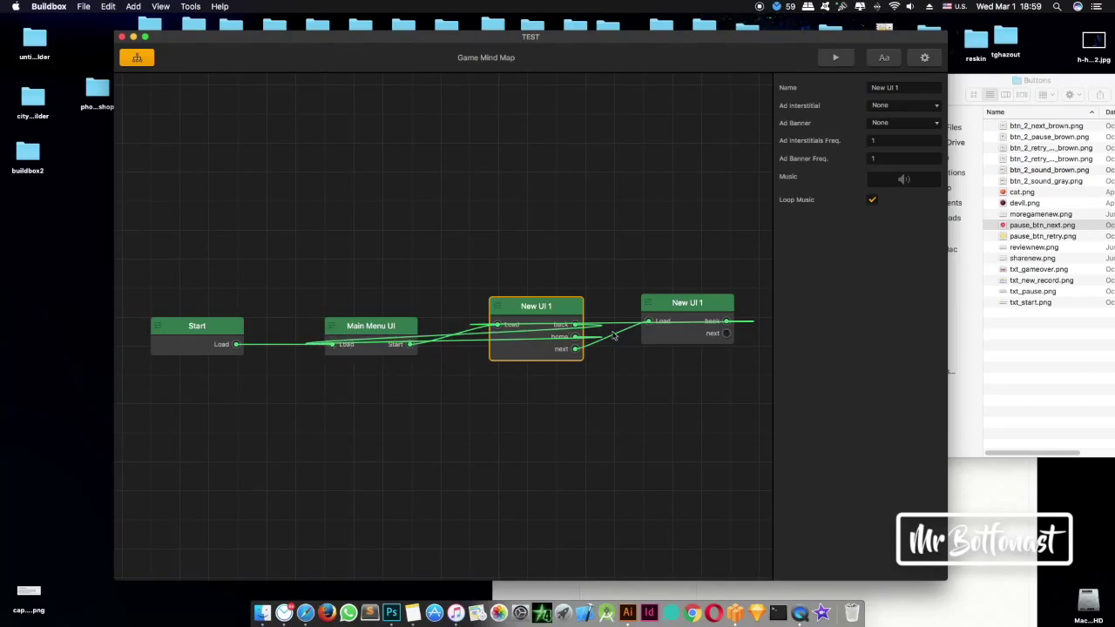
# Step: Duplicate the second New UI 1 node and place the copy below it, slightly to the right
pyautogui.scroll(-2, 727, 337)
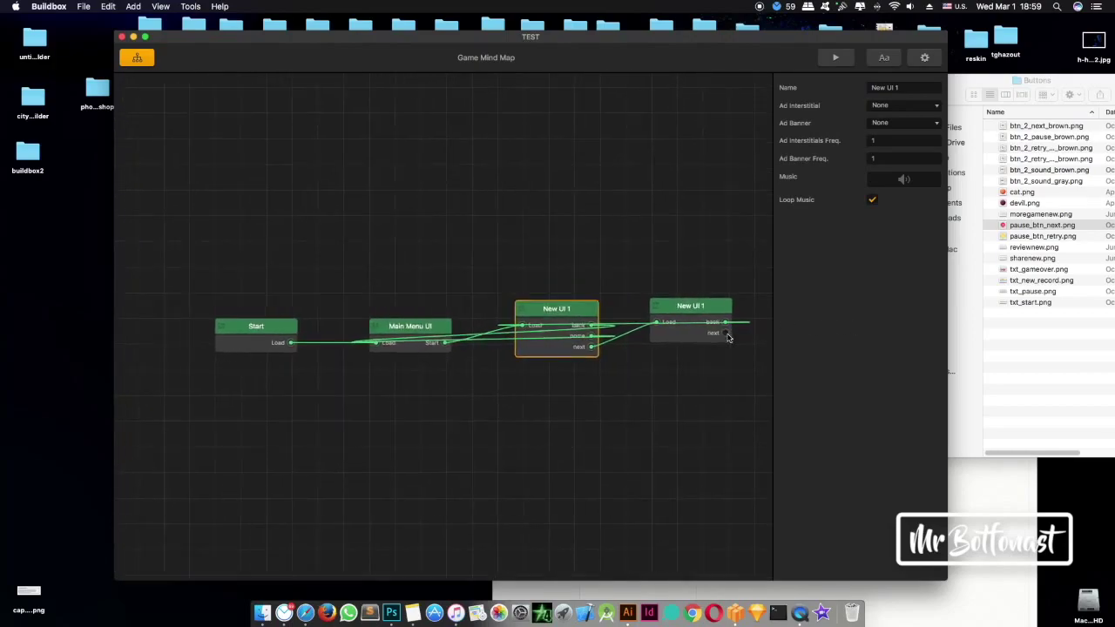
pyautogui.scroll(-5, 428, 346)
pyautogui.scroll(6, 425, 344)
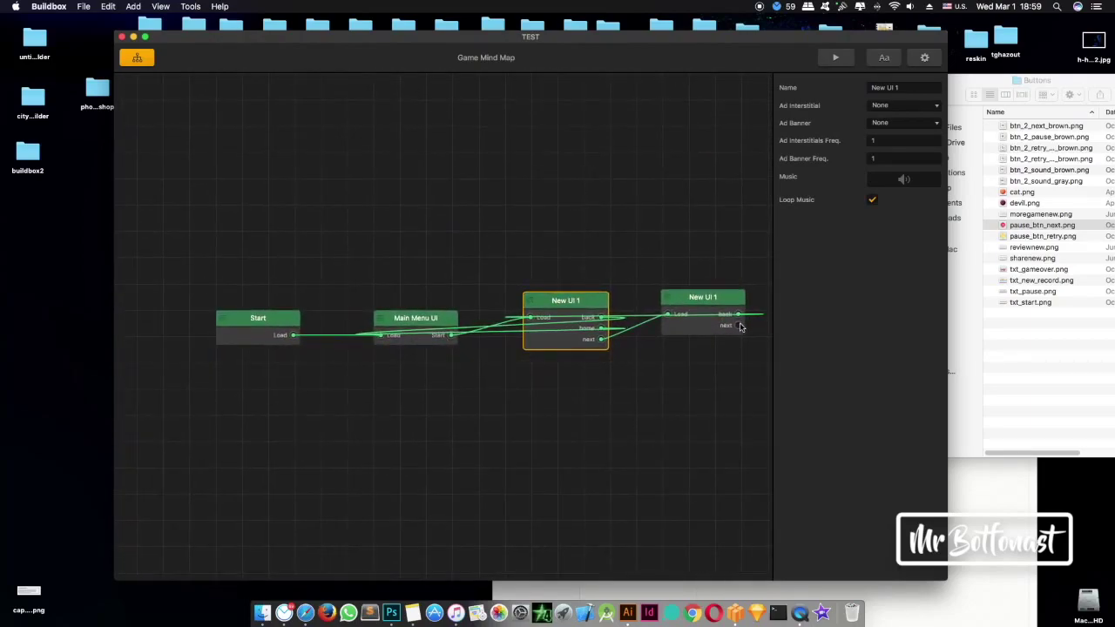
pyautogui.click(717, 332)
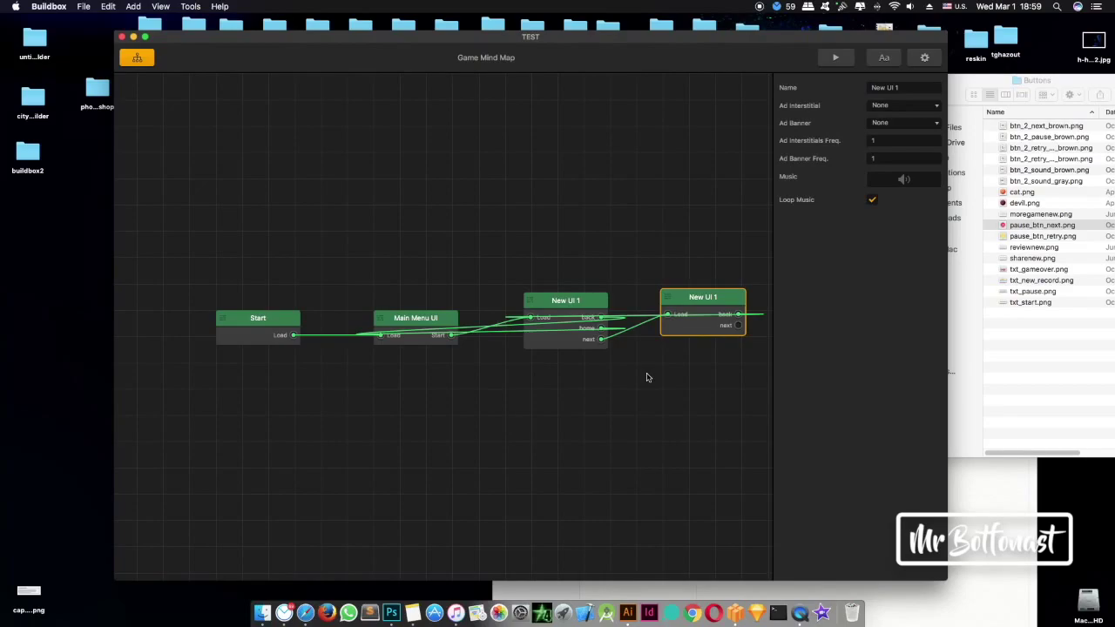
pyautogui.moveTo(811, 302); pyautogui.dragTo(757, 381)
pyautogui.scroll(-2, 598, 418)
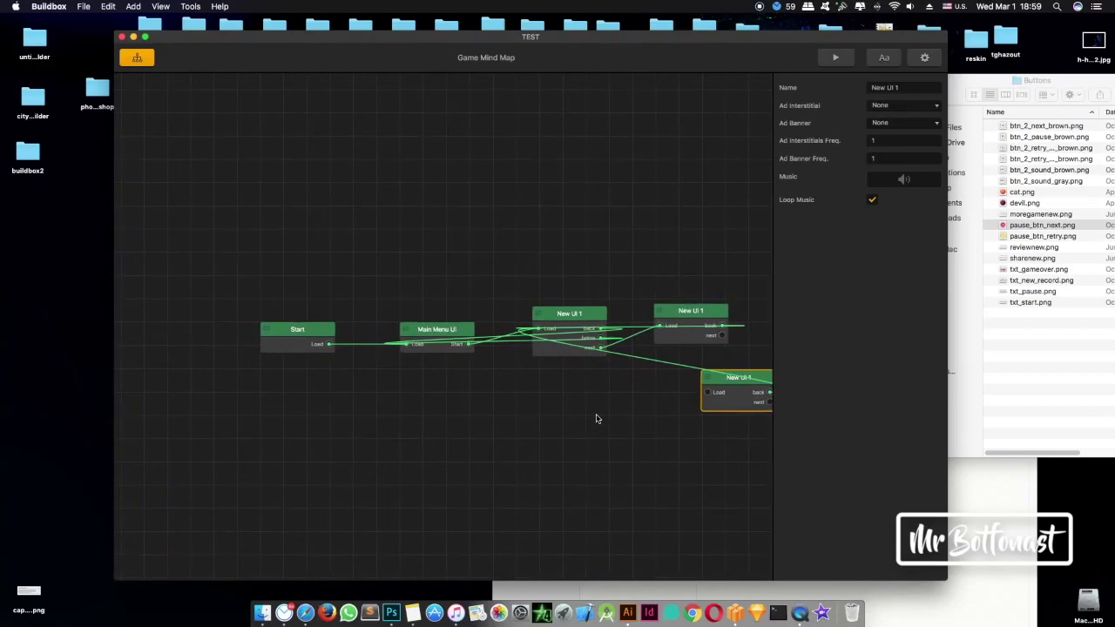
pyautogui.scroll(-1, 569, 393)
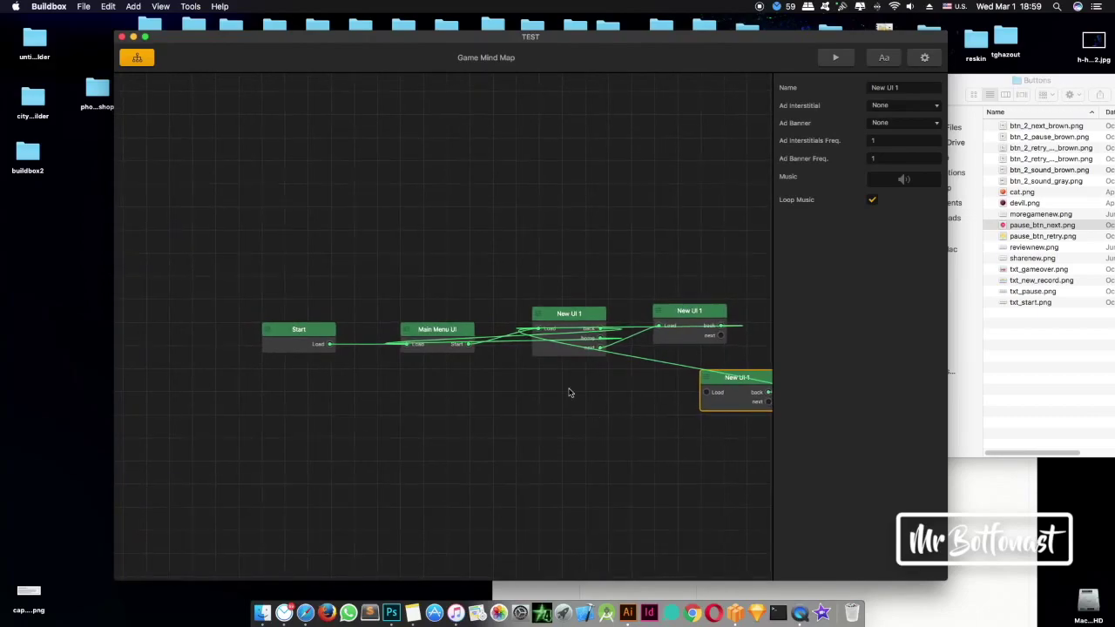
# Step: Clear the third New UI 1 node's back link and connect its back output to the second New UI 1's Load input
pyautogui.rightClick(768, 396)
pyautogui.click(776, 402)
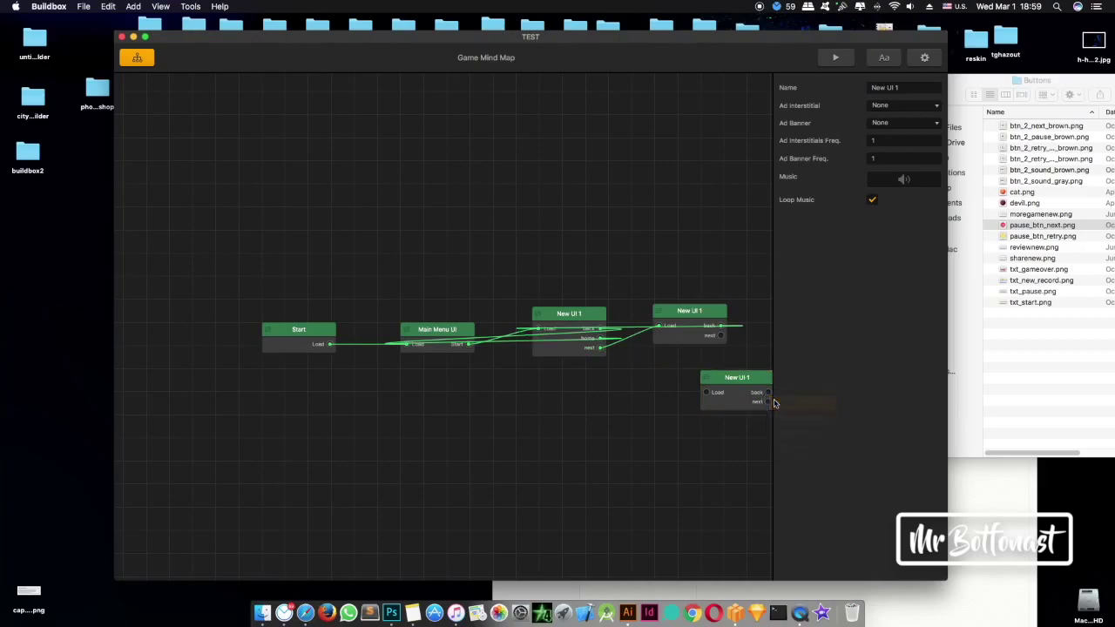
pyautogui.moveTo(769, 396); pyautogui.dragTo(658, 325)
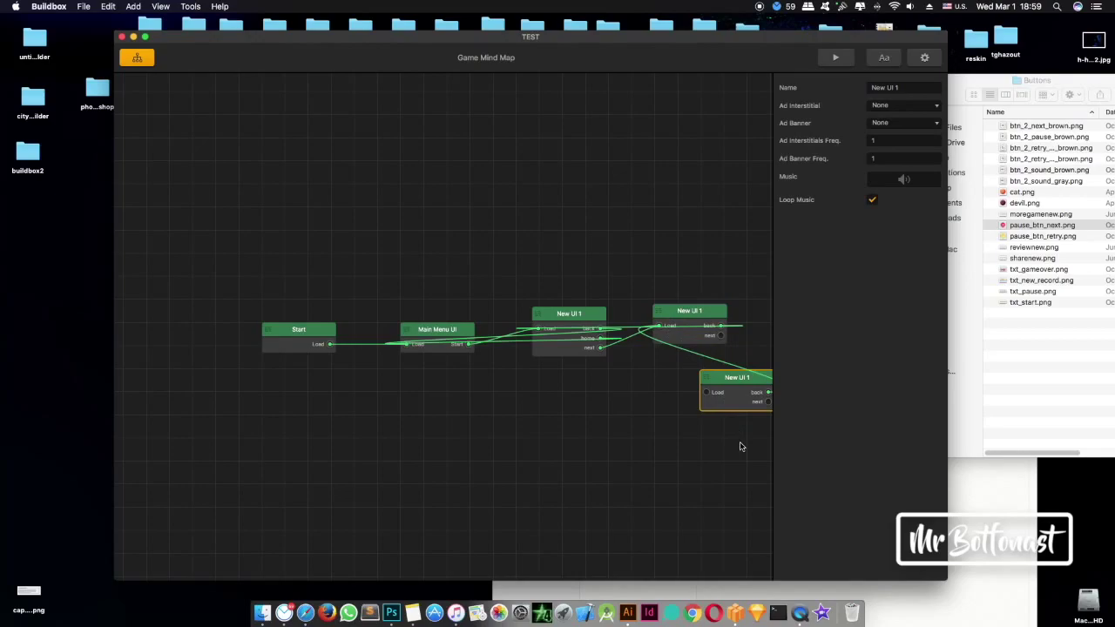
# Step: Move the third New UI 1 node farther right and connect the second node's next output to its Load input
pyautogui.scroll(3, 740, 447)
pyautogui.scroll(-5, 740, 447)
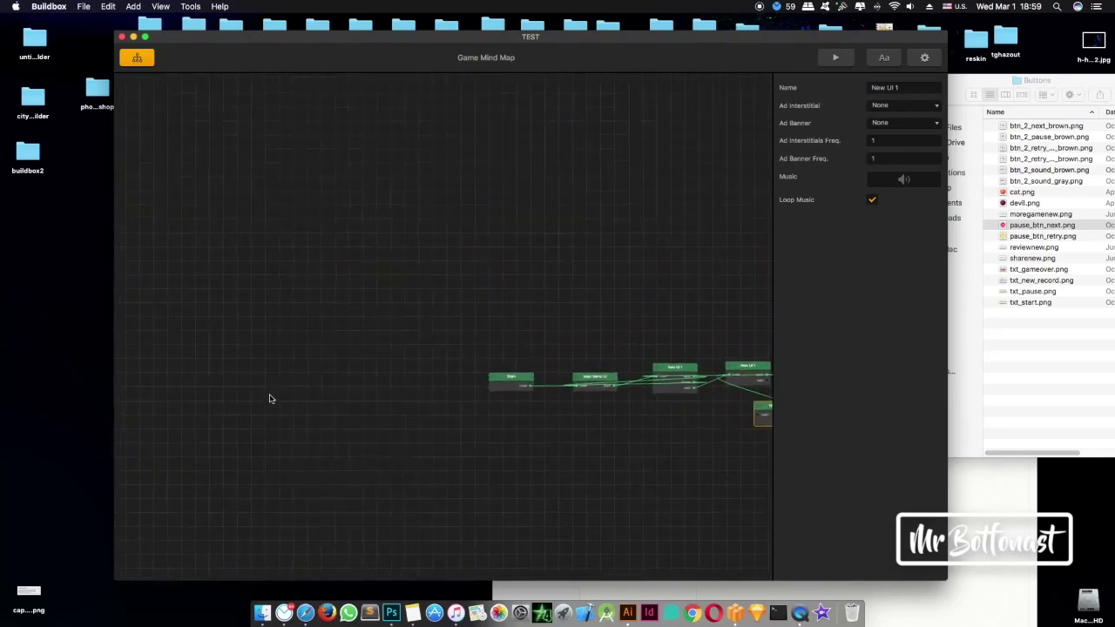
pyautogui.scroll(-3, 270, 399)
pyautogui.scroll(4, 550, 406)
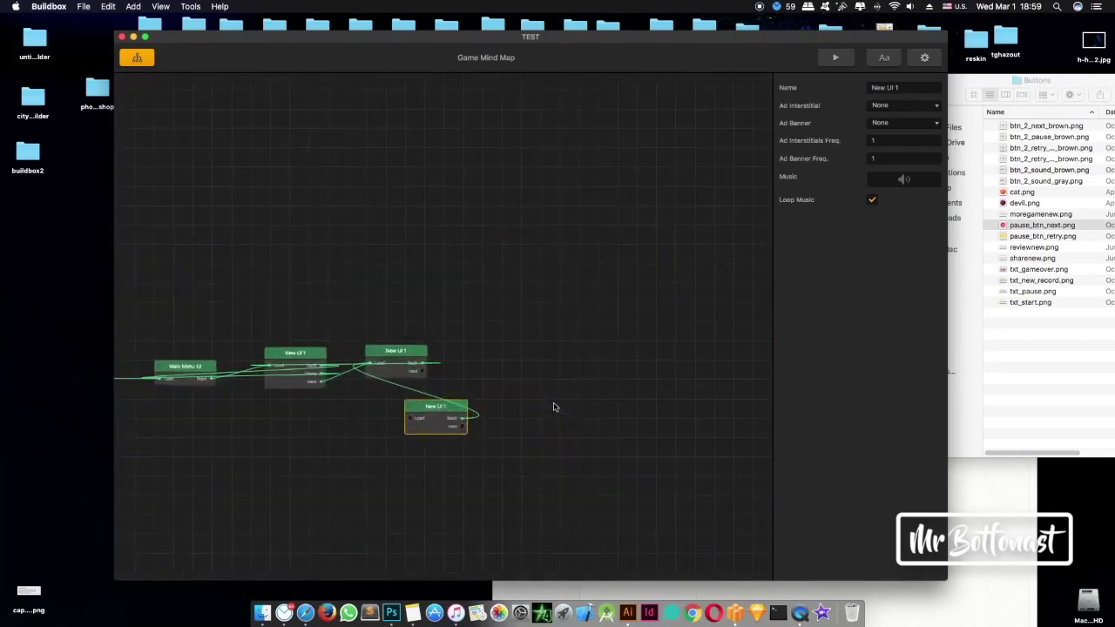
pyautogui.scroll(3, 553, 407)
pyautogui.moveTo(397, 422); pyautogui.dragTo(495, 383)
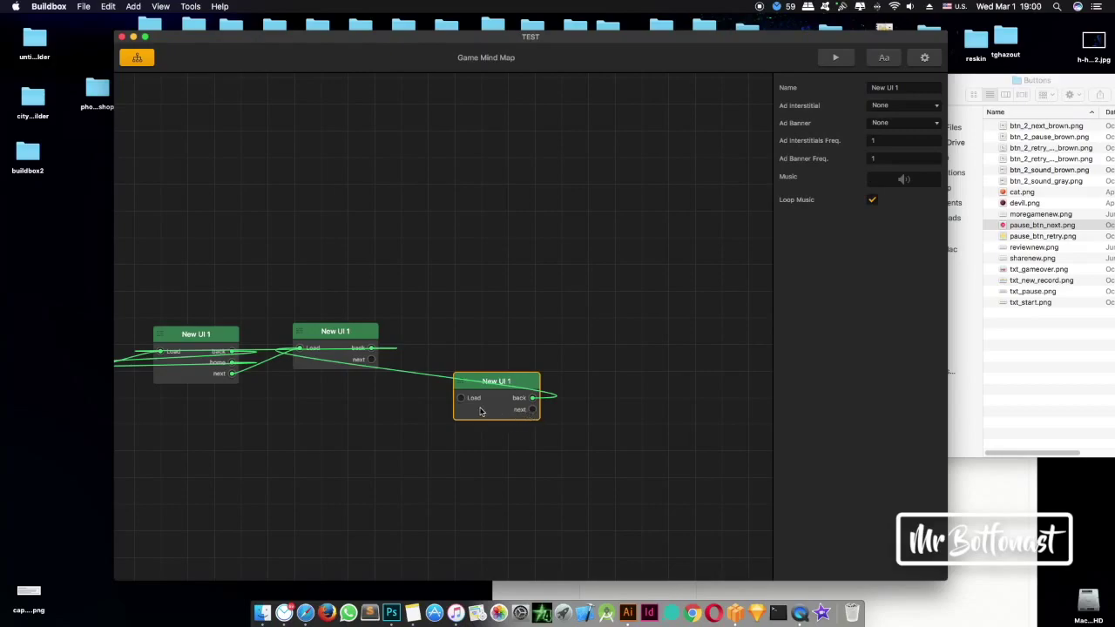
pyautogui.moveTo(371, 360); pyautogui.dragTo(475, 405)
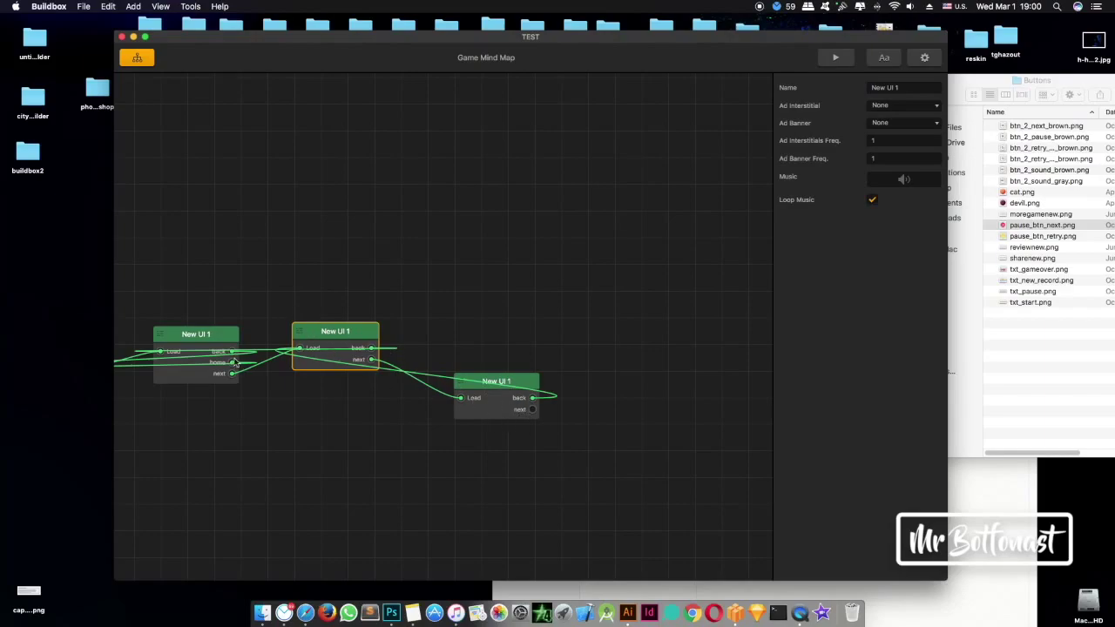
# Step: On the second New UI 1 screen, add pause_btn_next.png as a navigation button, scaled to about 0.432 and placed in the screen's upper-left corner
pyautogui.doubleClick(327, 341)
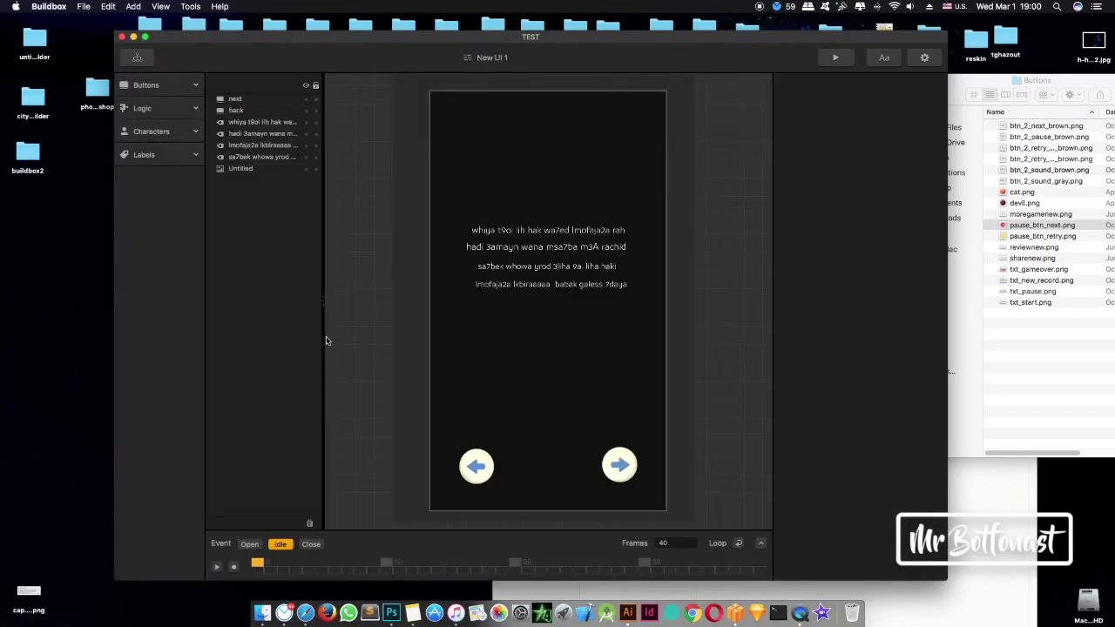
pyautogui.click(1033, 239)
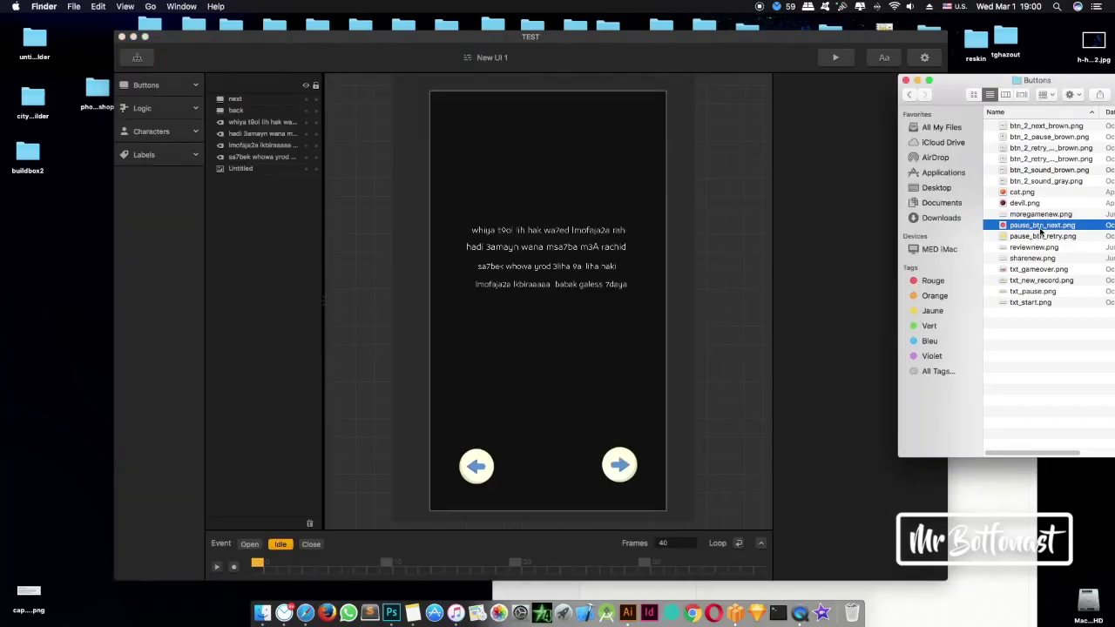
pyautogui.click(1004, 228)
pyautogui.moveTo(1004, 228); pyautogui.dragTo(417, 406)
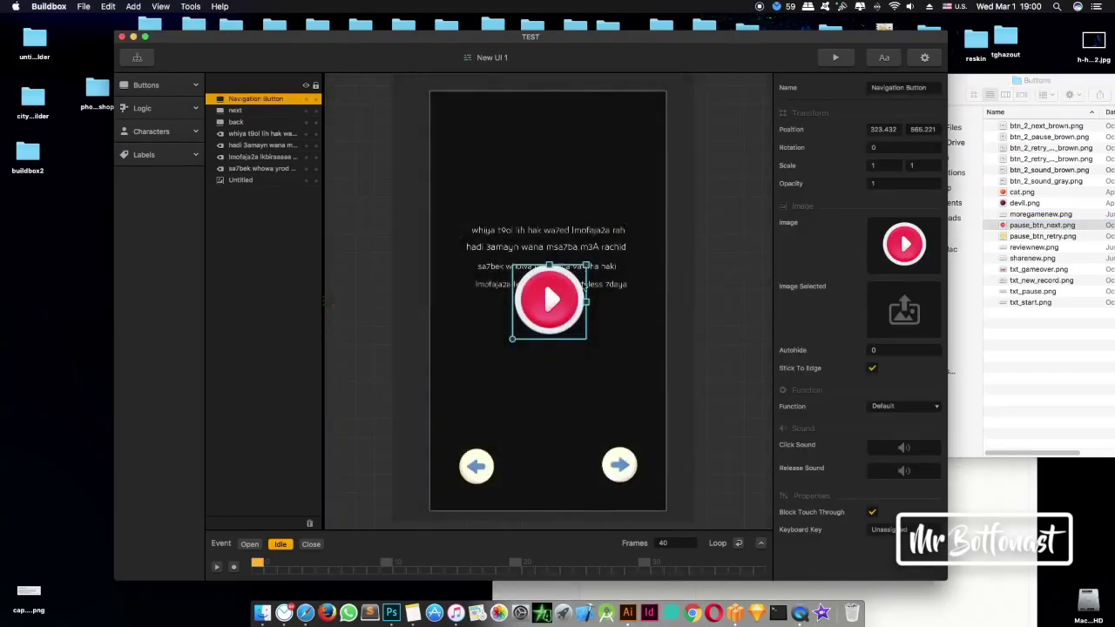
pyautogui.moveTo(557, 301); pyautogui.dragTo(474, 115)
# Step: Rename the second screen's red navigation button "home" and link its mind map output to Main Menu UI's Load input
pyautogui.click(897, 87)
pyautogui.write('home')
pyautogui.press('Return')
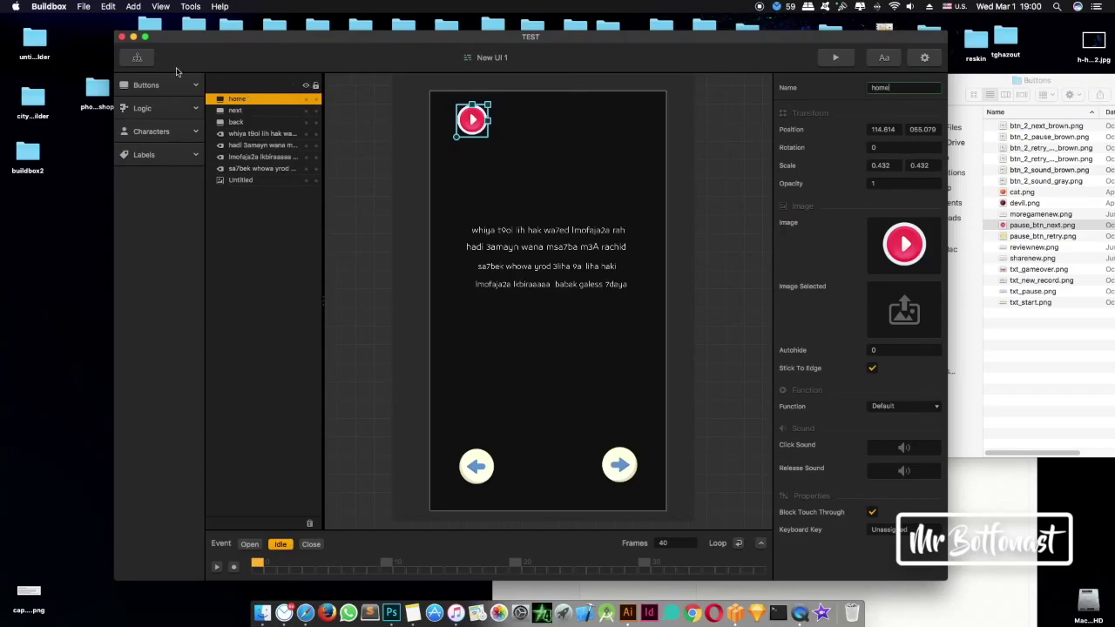
pyautogui.click(139, 58)
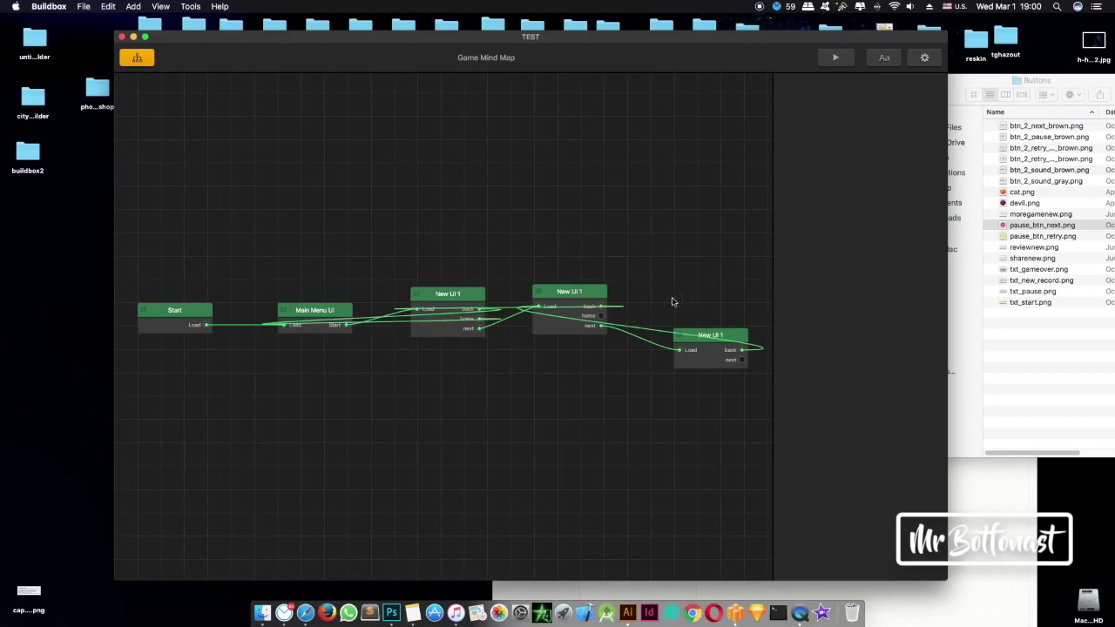
pyautogui.moveTo(601, 315); pyautogui.dragTo(283, 327)
# Step: On the third New UI 1 screen, add pause_btn_next.png as a navigation button, scaled to about 0.345 and placed in the screen's upper-left corner
pyautogui.doubleClick(733, 360)
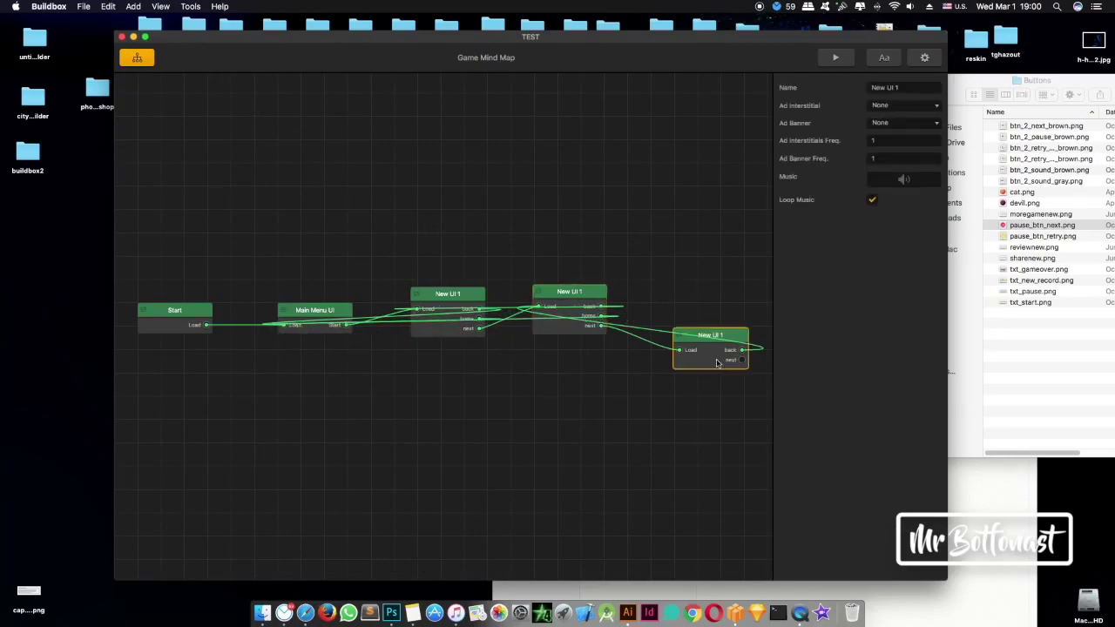
pyautogui.moveTo(1042, 225); pyautogui.dragTo(545, 326)
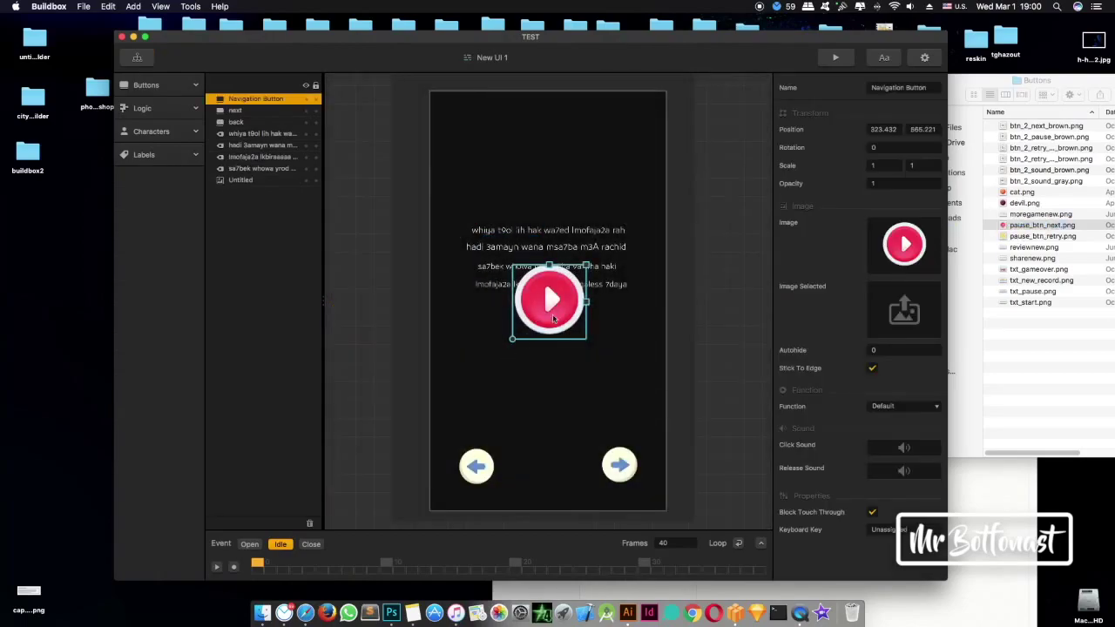
pyautogui.moveTo(592, 272); pyautogui.dragTo(466, 127)
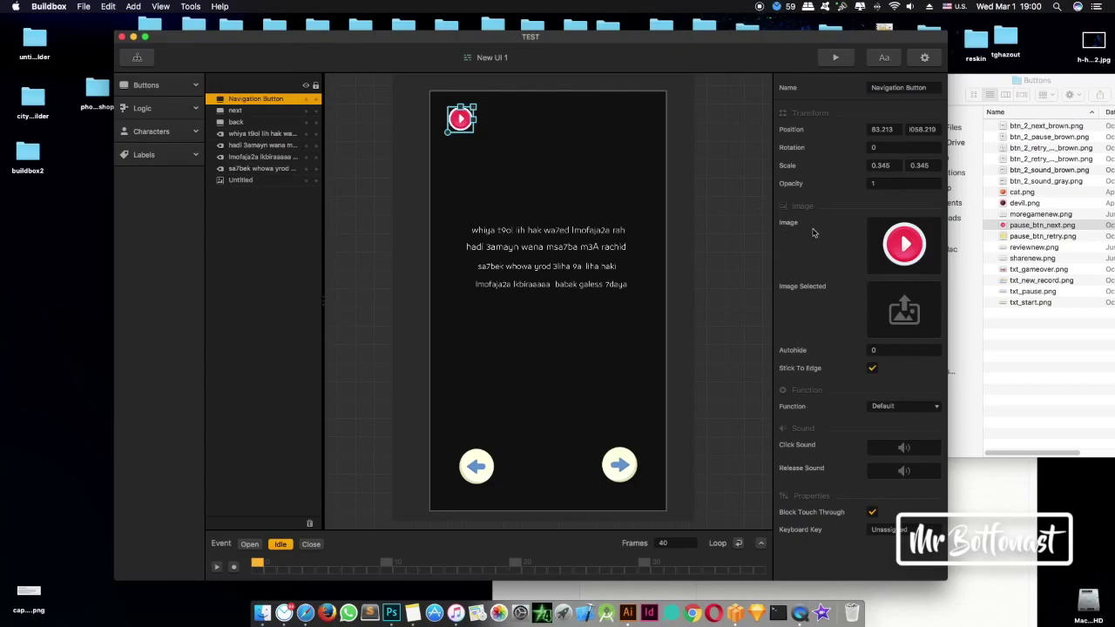
# Step: Rename the third screen's red navigation button "home" and link its mind map output to Main Menu UI's Load input
pyautogui.doubleClick(909, 87)
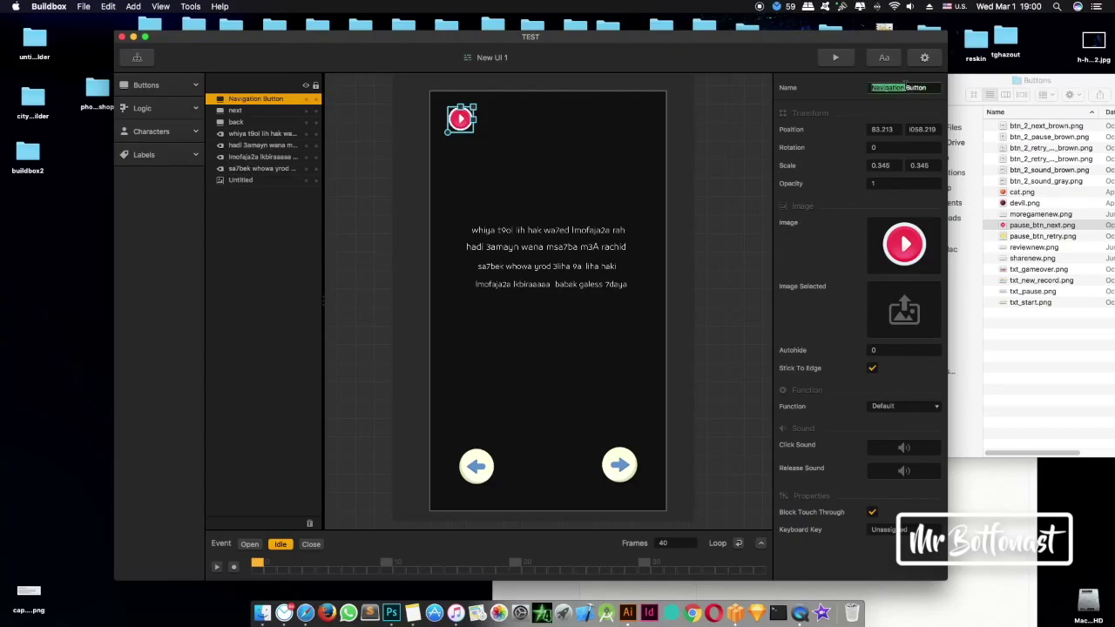
pyautogui.press('super+a')
pyautogui.write('home')
pyautogui.click(595, 169)
pyautogui.click(469, 124)
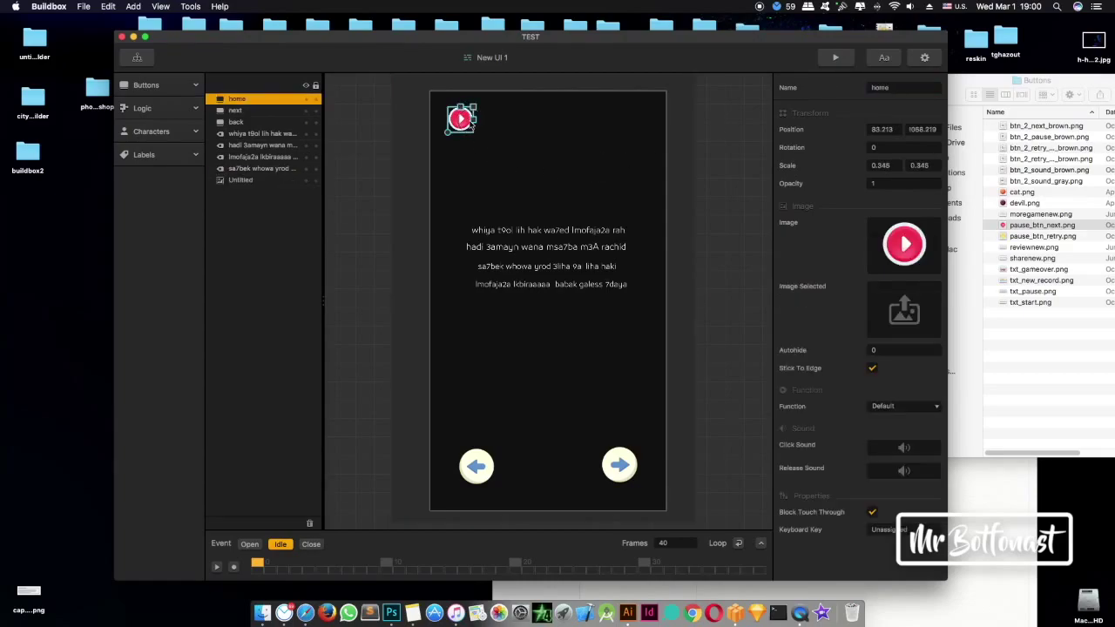
pyautogui.click(137, 58)
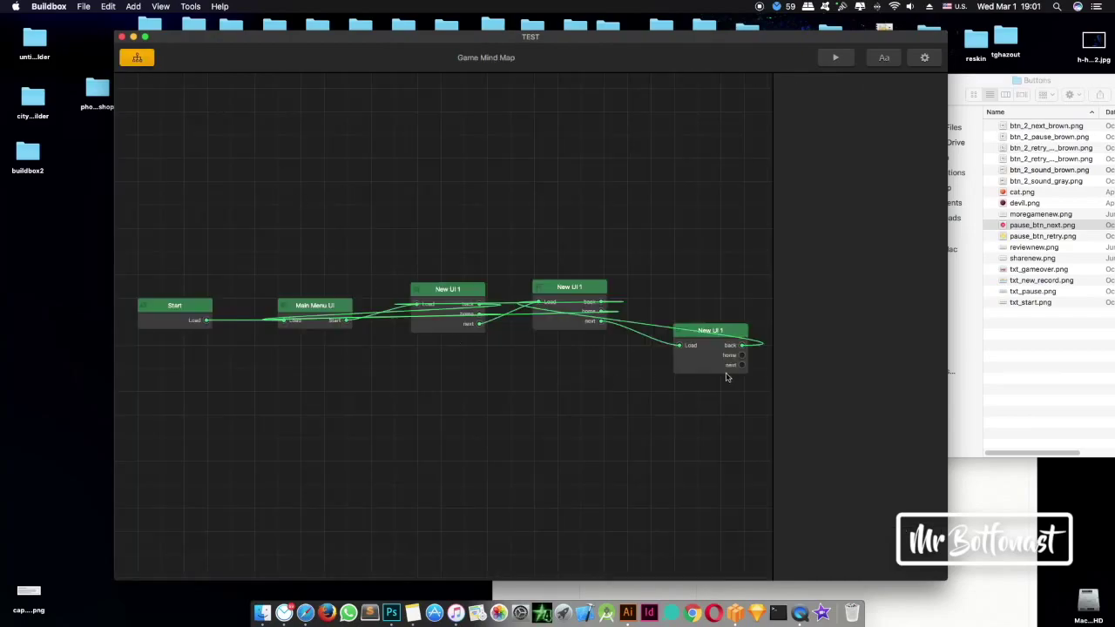
pyautogui.moveTo(741, 354); pyautogui.dragTo(274, 319)
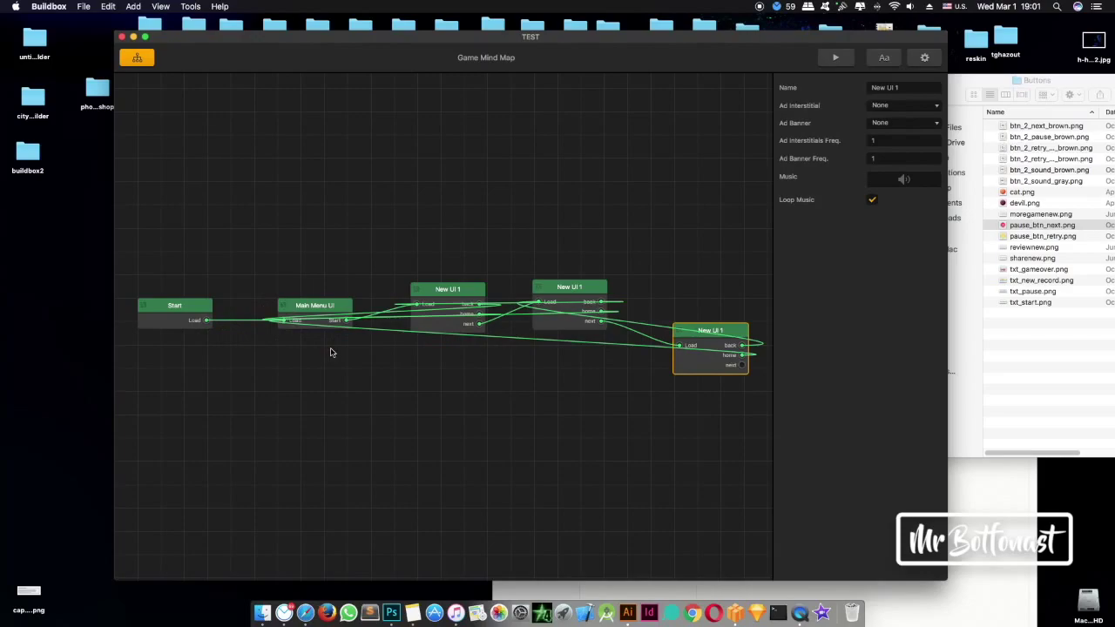
# Step: On the third New UI 1 screen, replace the first text line with "hahahahhahahhahaha sdhahsda sd"
pyautogui.doubleClick(714, 362)
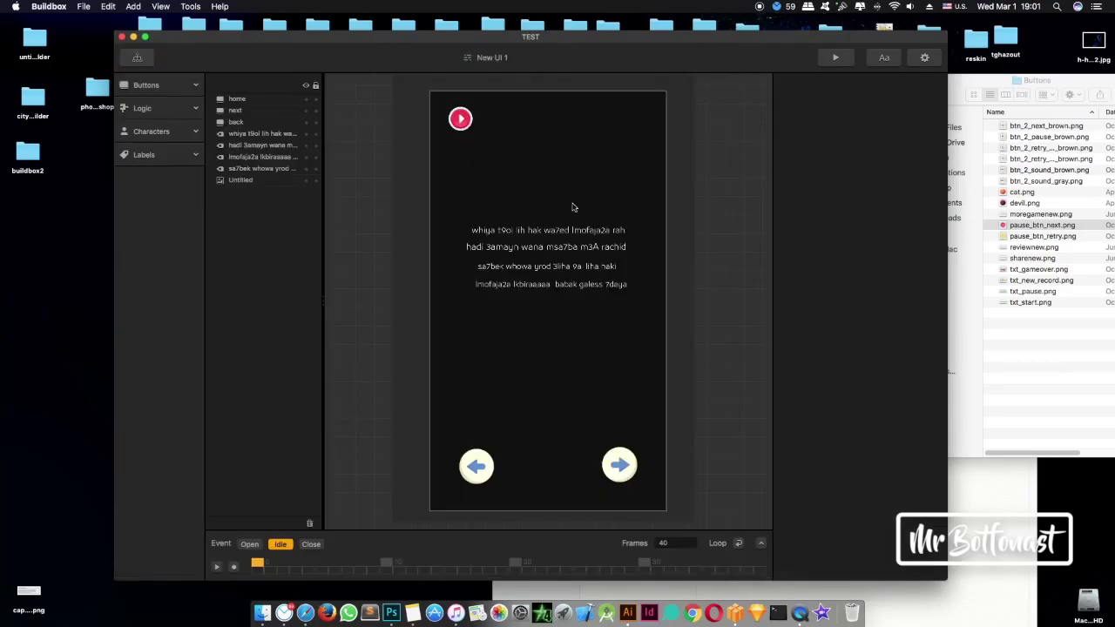
pyautogui.click(584, 232)
pyautogui.doubleClick(908, 239)
pyautogui.press('super+a')
pyautogui.write('hahah')
pyautogui.write('ahhahahhahshahaha sdhahsda sd')
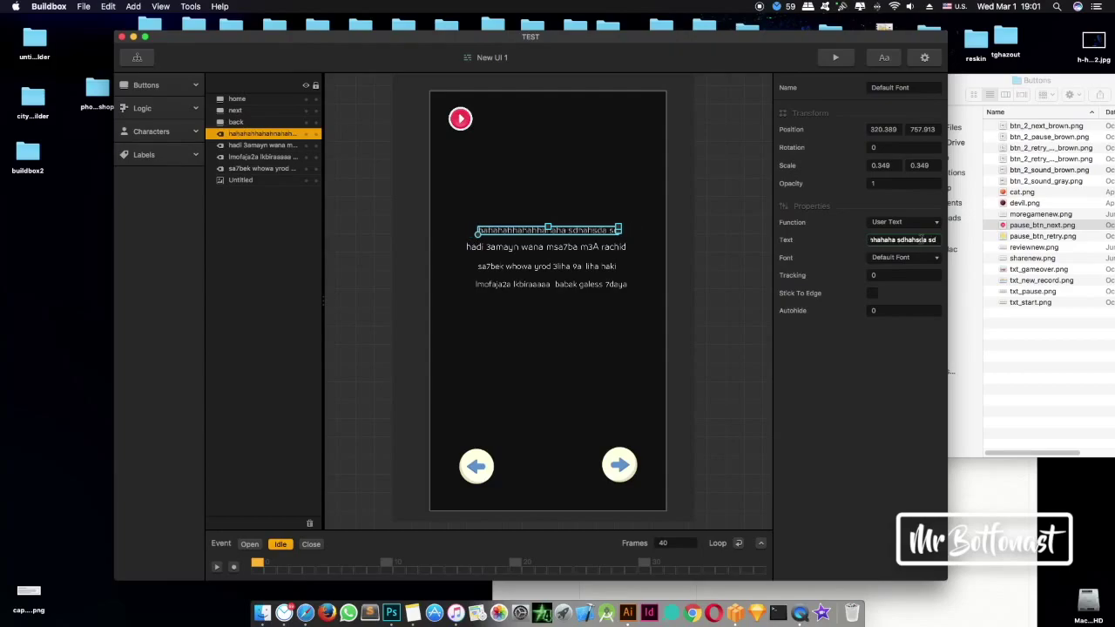
# Step: Replace the second text line on the third screen with "hahsdbasdhahs"
pyautogui.click(602, 248)
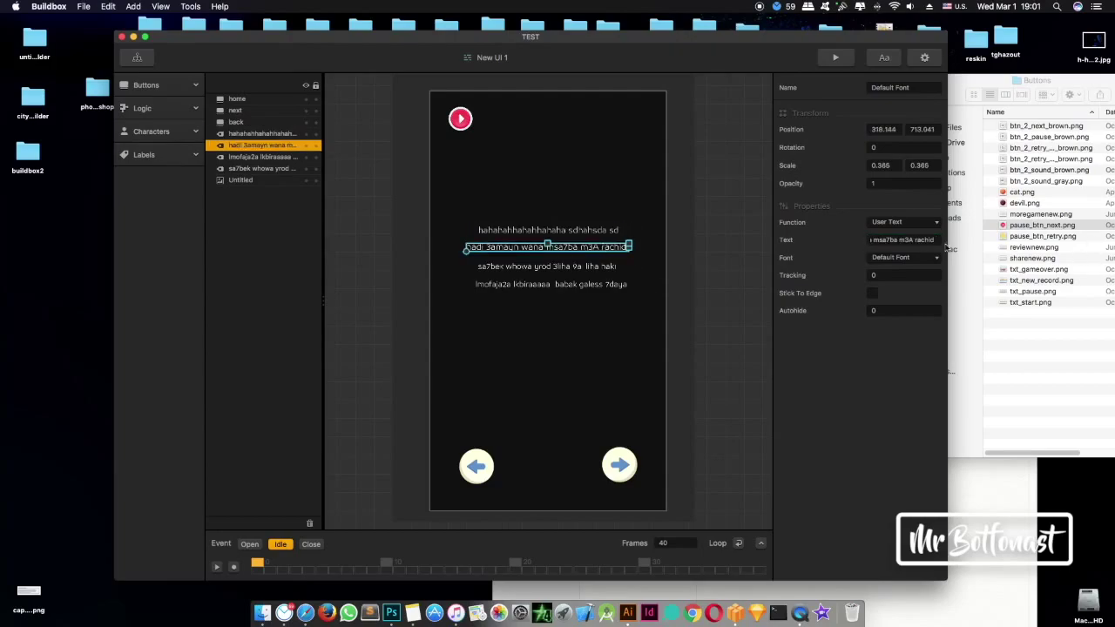
pyautogui.tripleClick(915, 239)
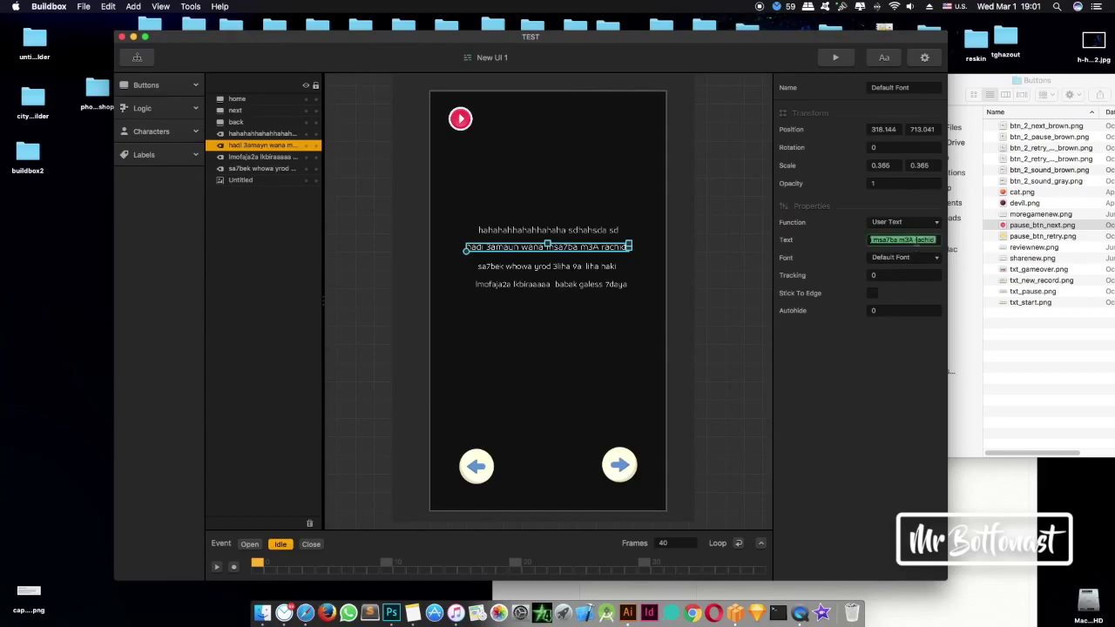
pyautogui.write('hahsdba')
pyautogui.press('Return')
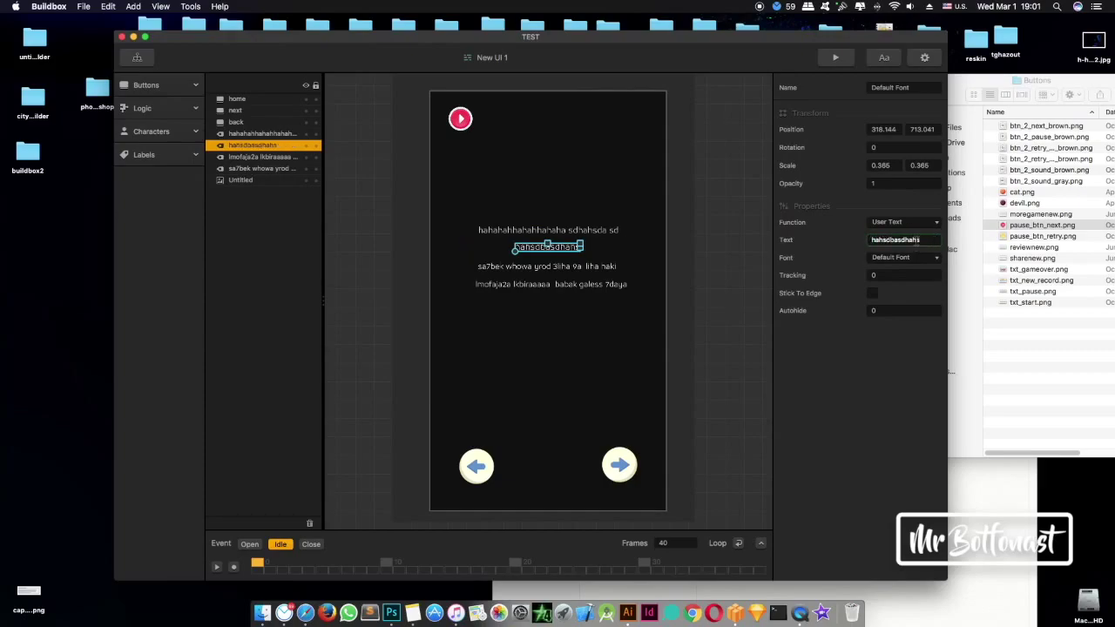
pyautogui.click(516, 269)
pyautogui.moveTo(901, 240); pyautogui.dragTo(871, 240)
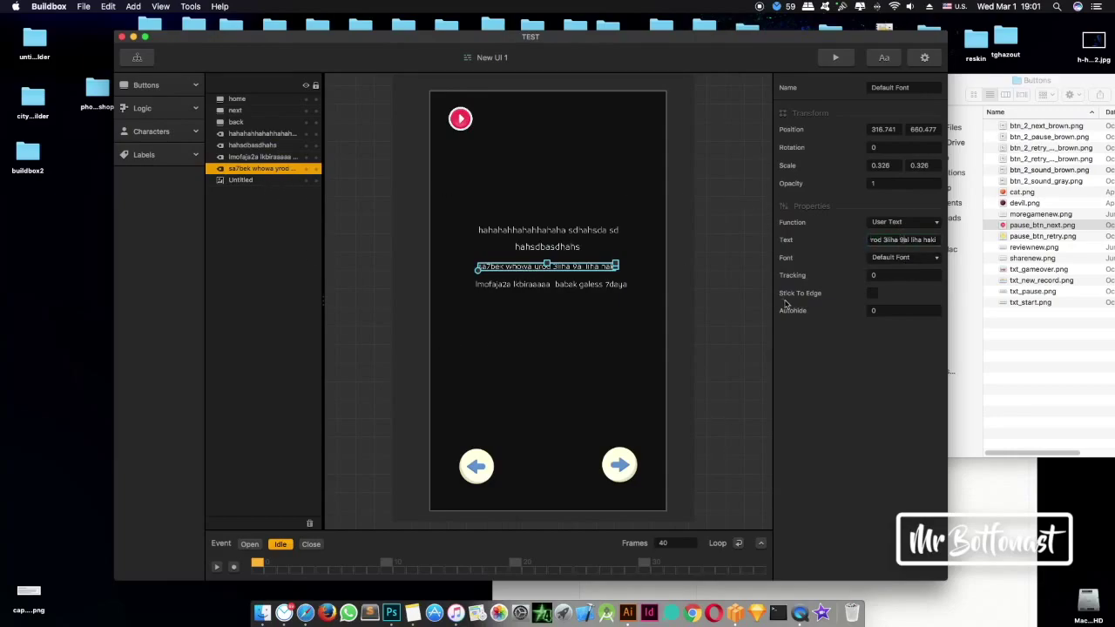
pyautogui.click(730, 296)
# Step: Return to the mind map and start a preview of the project
pyautogui.click(136, 58)
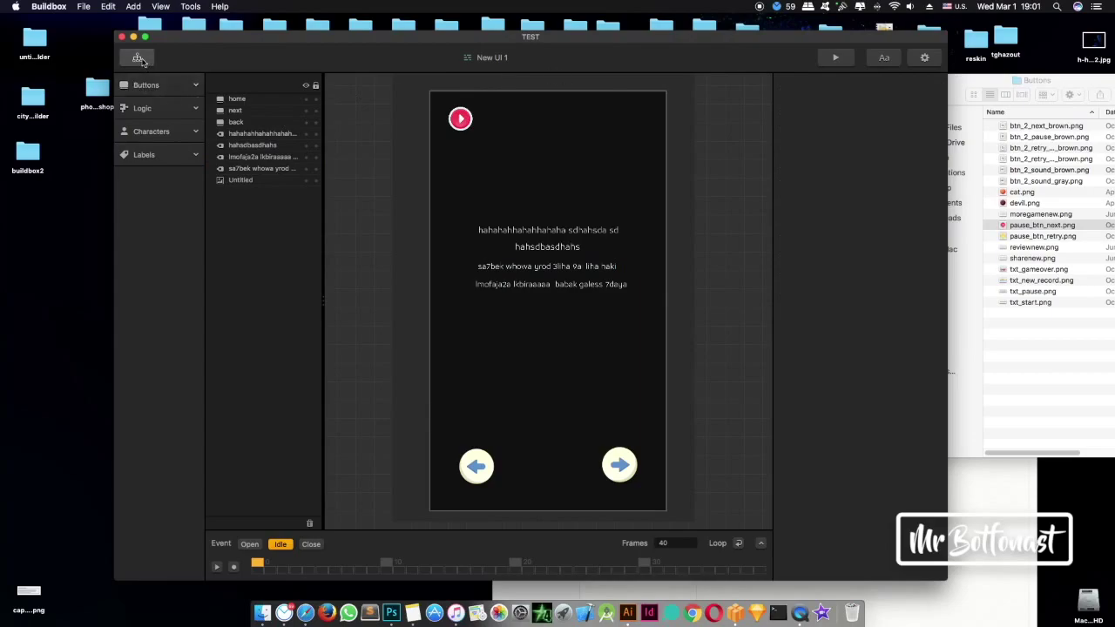
pyautogui.click(836, 57)
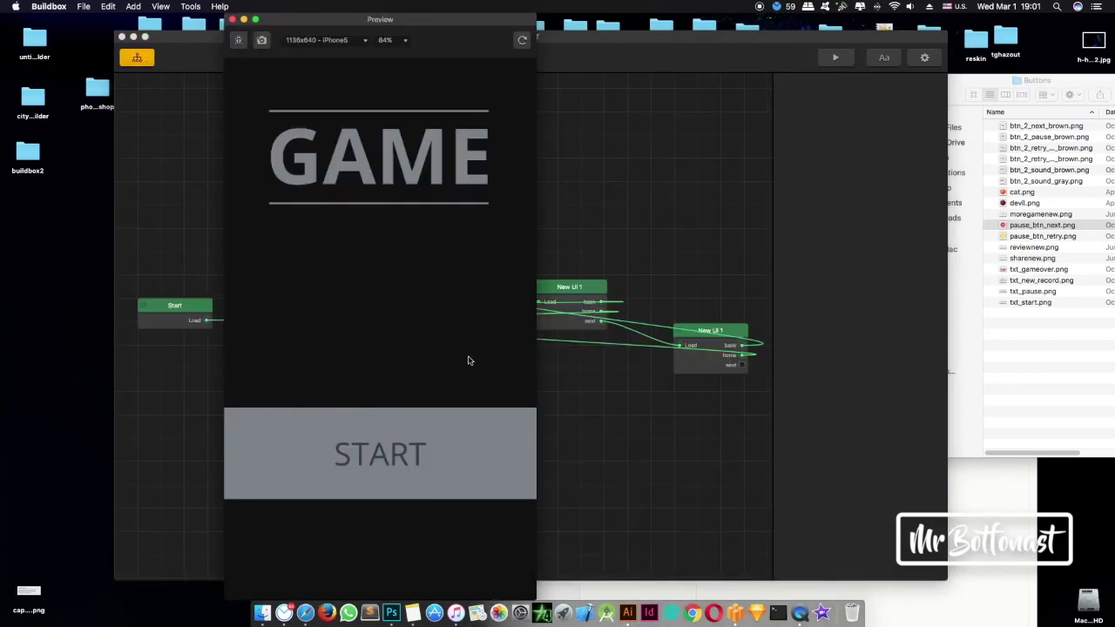
# Step: Test the start, home, next and back buttons across the three joke screens in the preview, and close it from the main menu
pyautogui.click(376, 460)
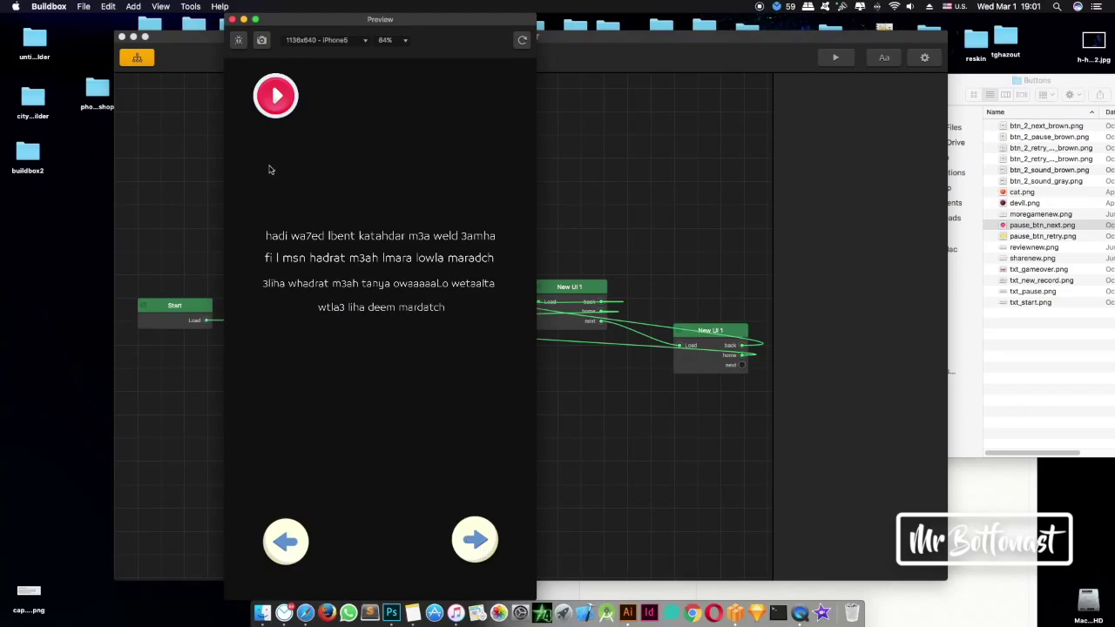
pyautogui.click(277, 116)
pyautogui.click(394, 433)
pyautogui.click(477, 545)
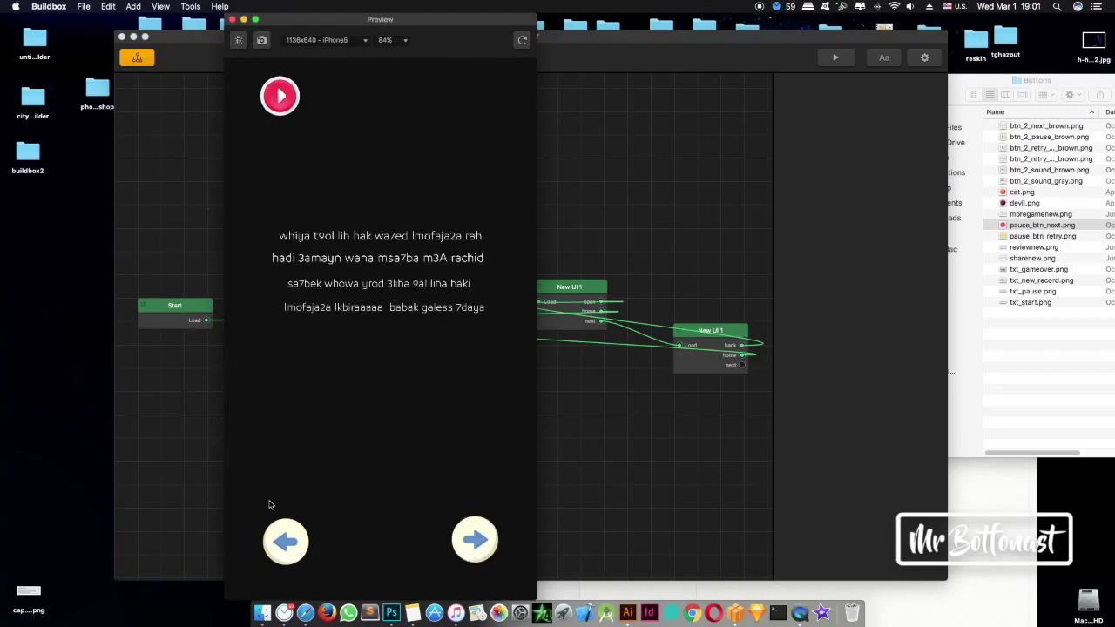
pyautogui.click(285, 541)
pyautogui.click(476, 538)
pyautogui.click(482, 538)
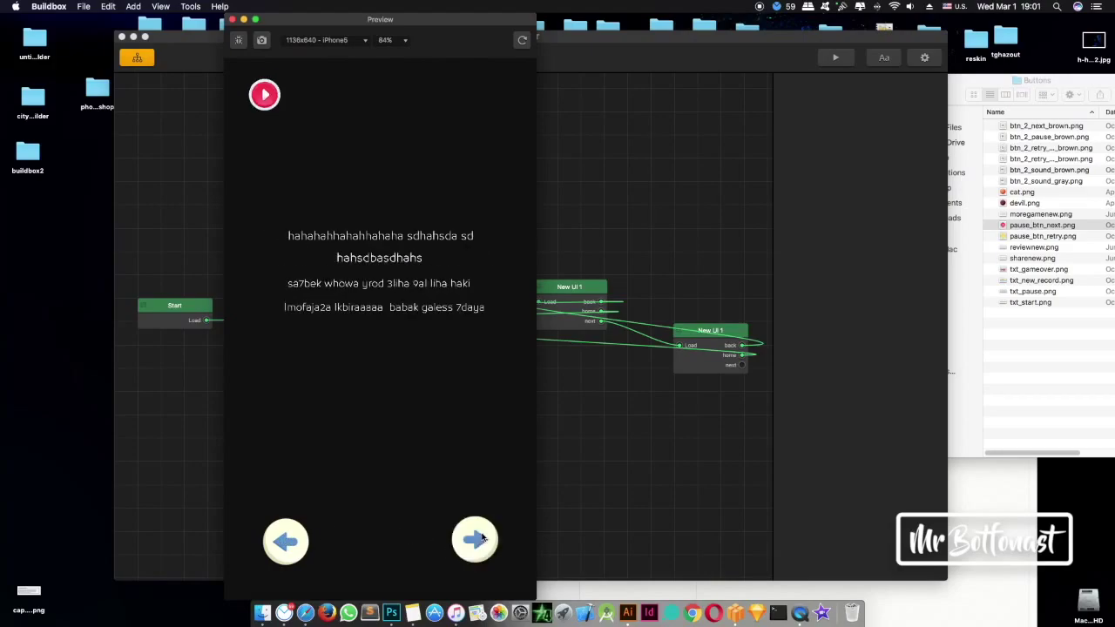
pyautogui.click(253, 95)
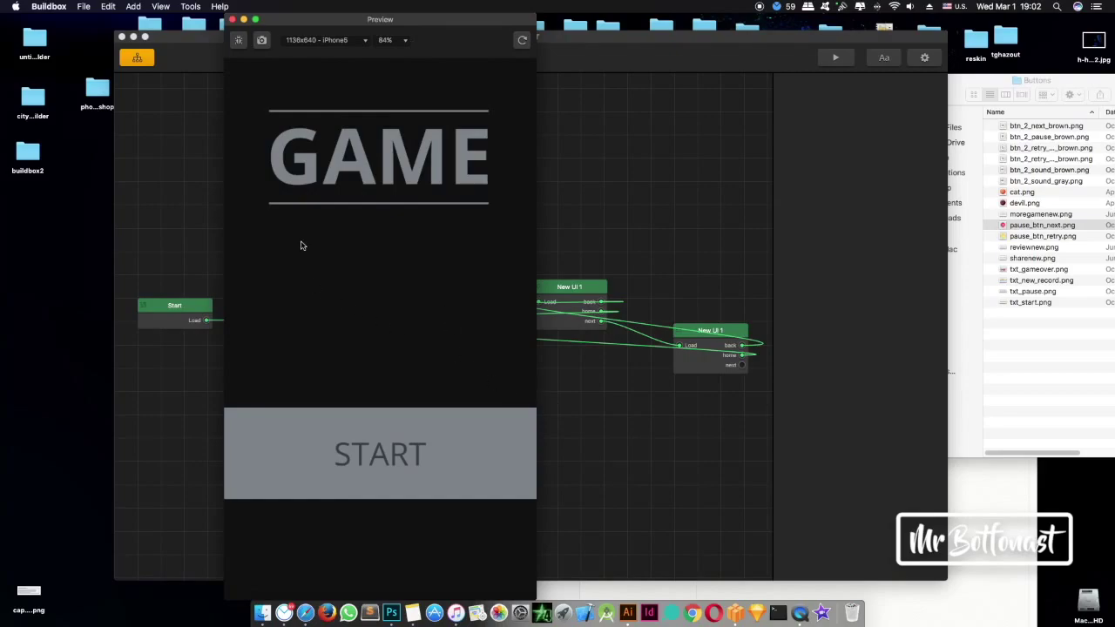
pyautogui.click(233, 19)
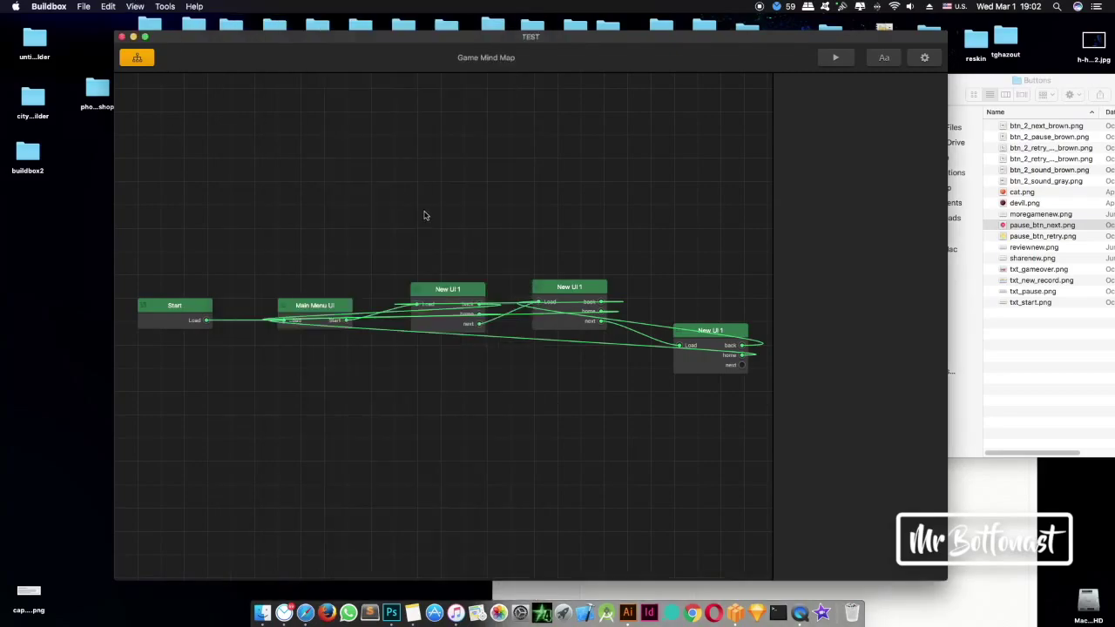
# Step: Set Main Menu UI's Ad Interstitial and Ad Banner to AdMob, and briefly preview the main menu
pyautogui.click(338, 308)
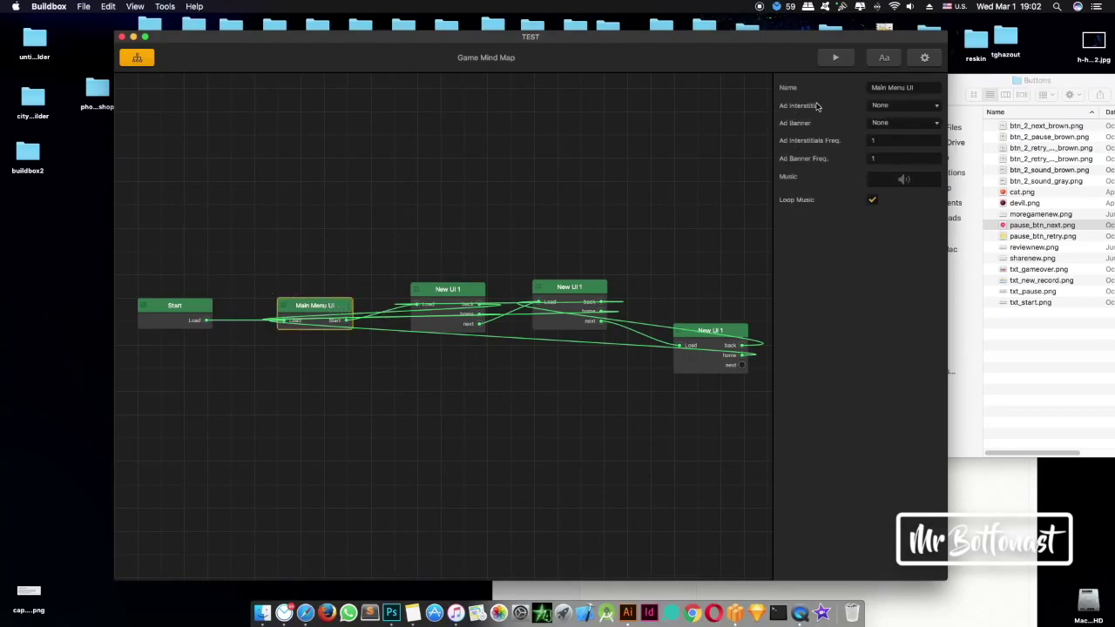
pyautogui.click(919, 110)
pyautogui.click(912, 145)
pyautogui.click(914, 123)
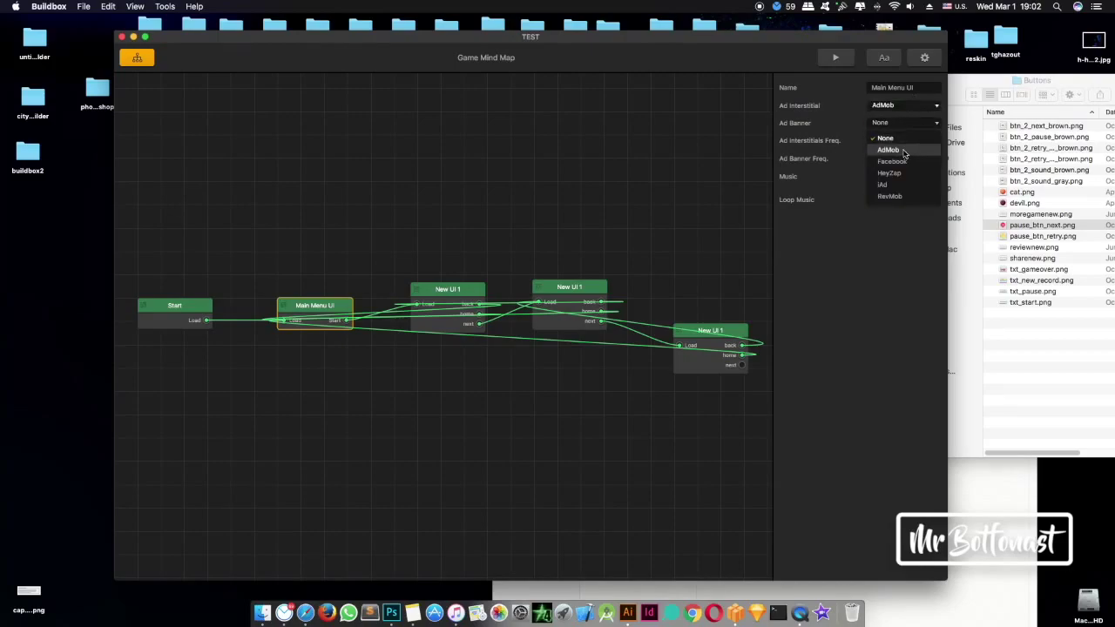
pyautogui.click(904, 153)
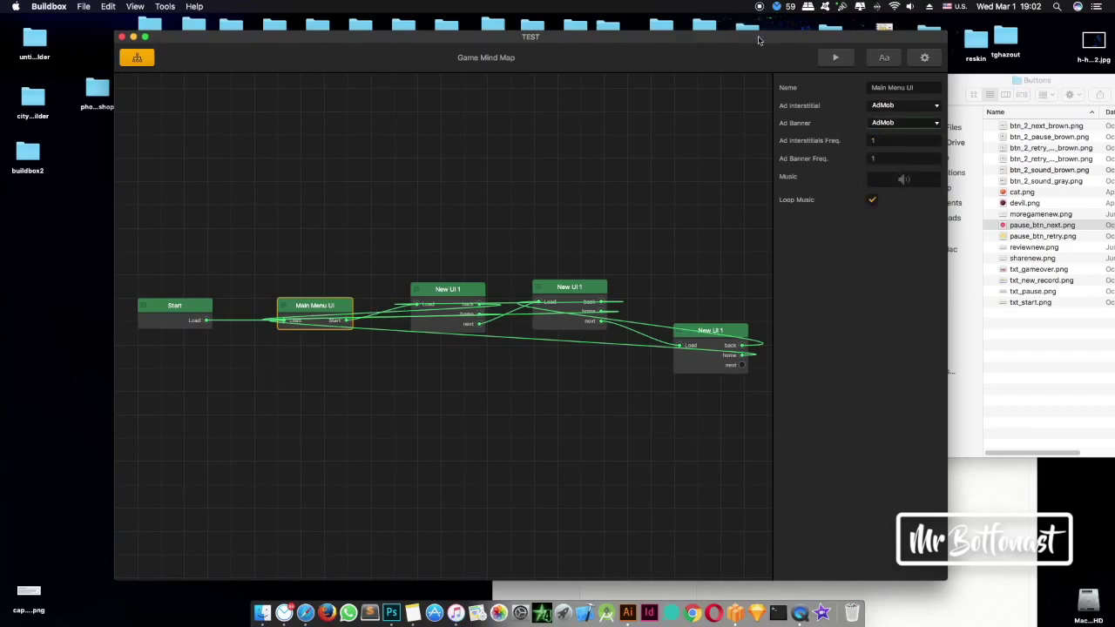
pyautogui.click(835, 57)
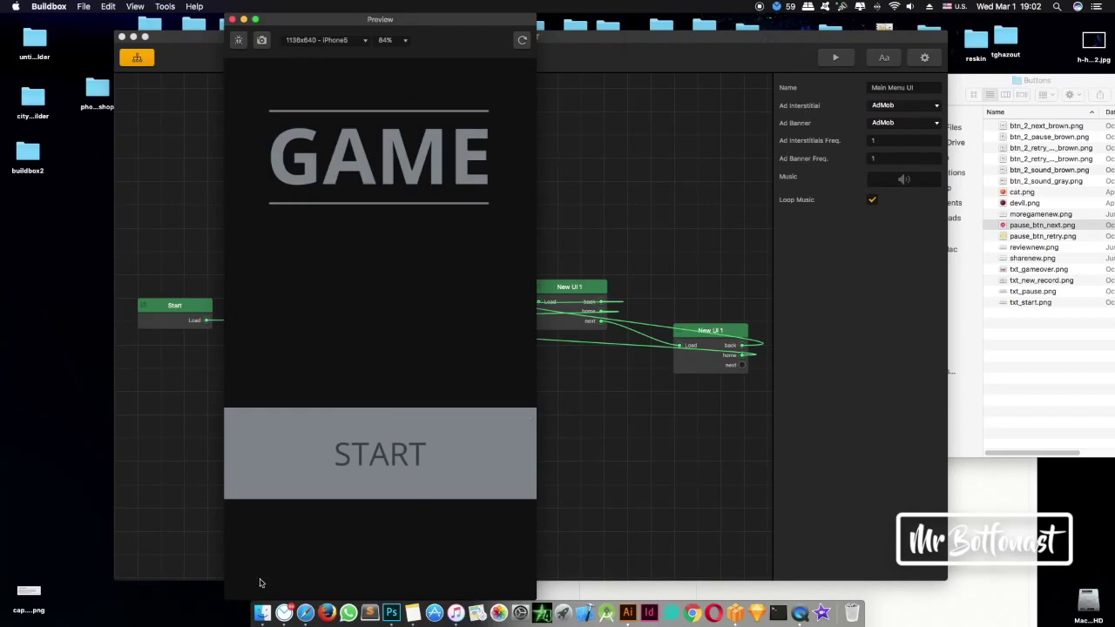
pyautogui.click(234, 19)
# Step: Set the Ad Interstitial of the first New UI 1 node in the mind map to AdMob
pyautogui.doubleClick(452, 291)
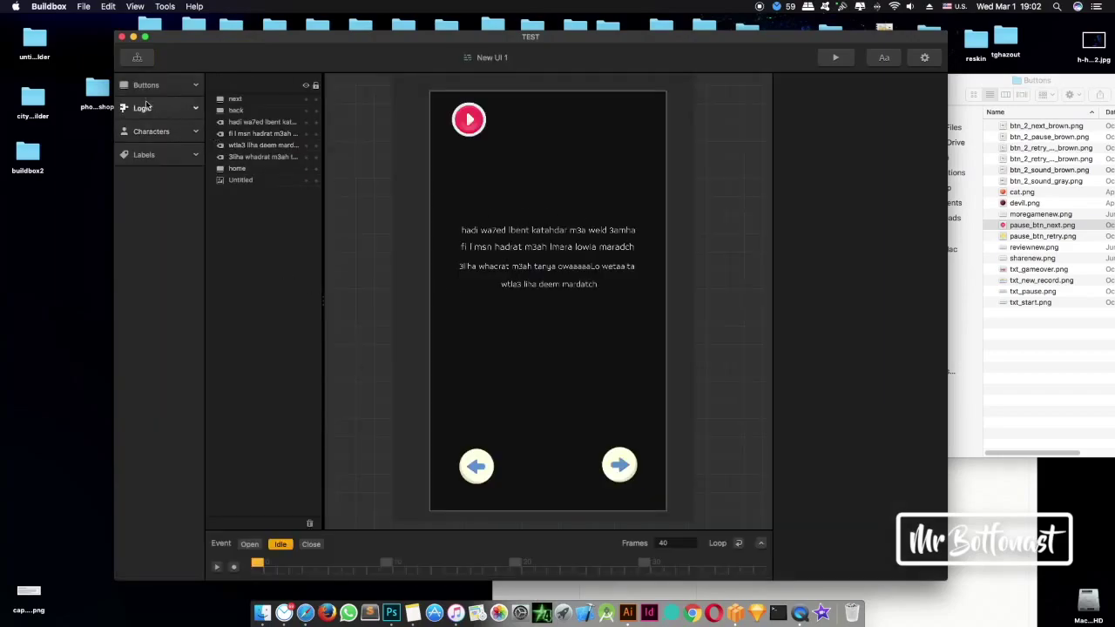
pyautogui.click(137, 59)
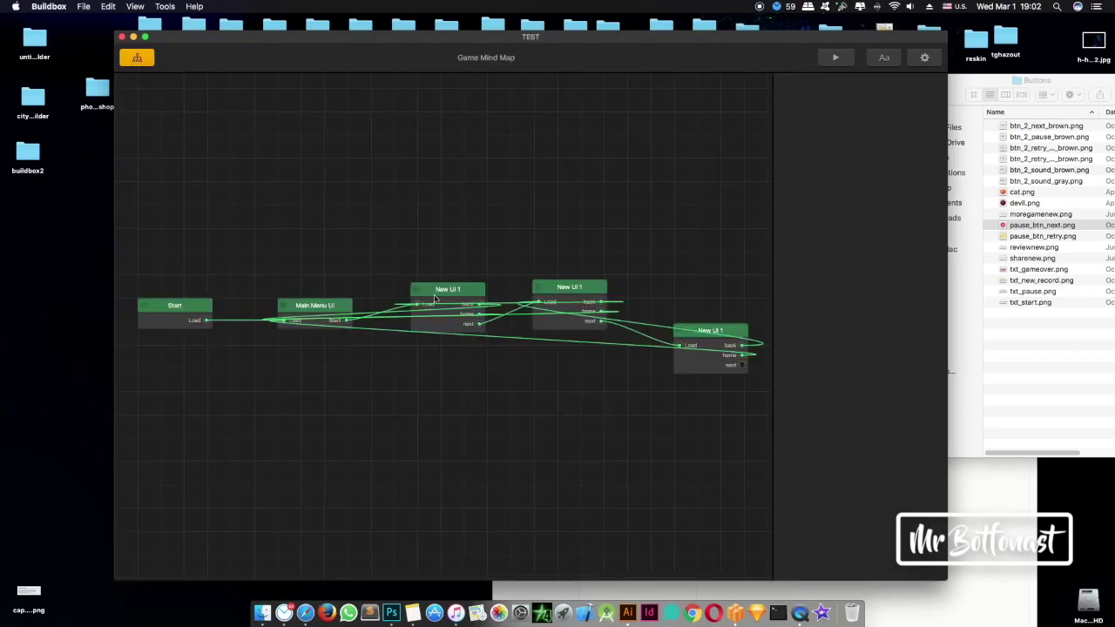
pyautogui.click(920, 106)
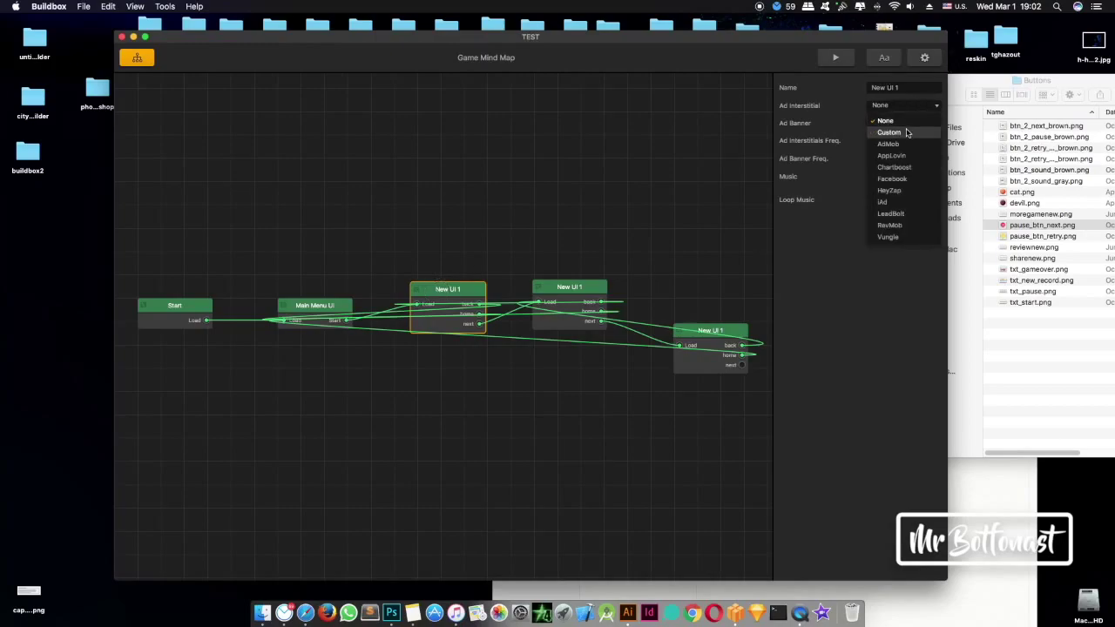
pyautogui.click(915, 143)
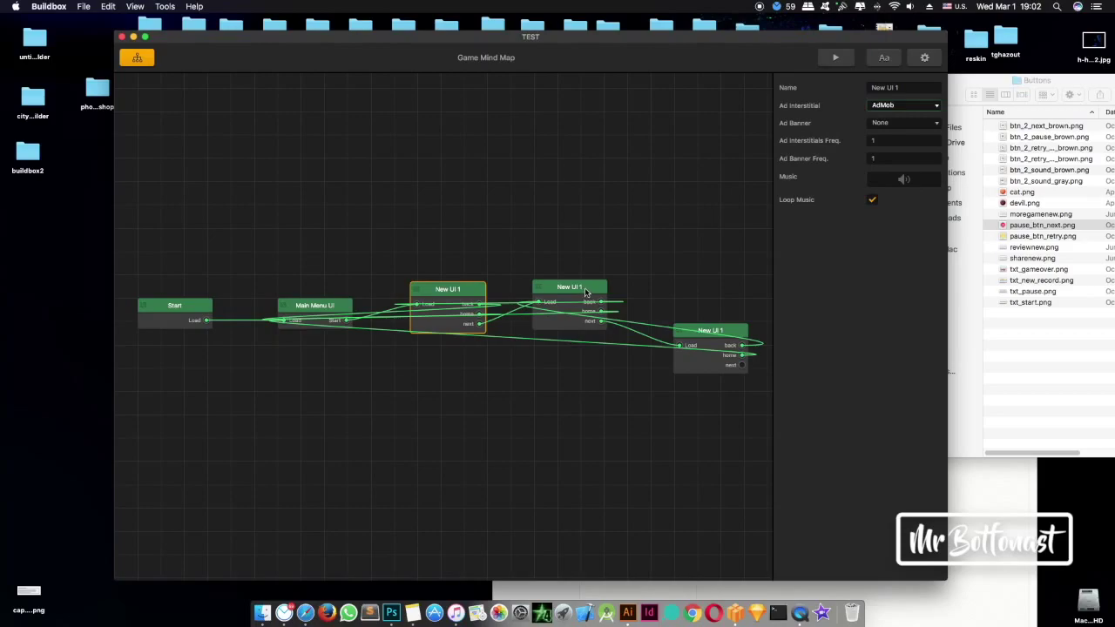
# Step: Set both Ad Interstitial and Ad Banner of the third New UI 1 node to AdMob
pyautogui.click(708, 337)
pyautogui.click(568, 296)
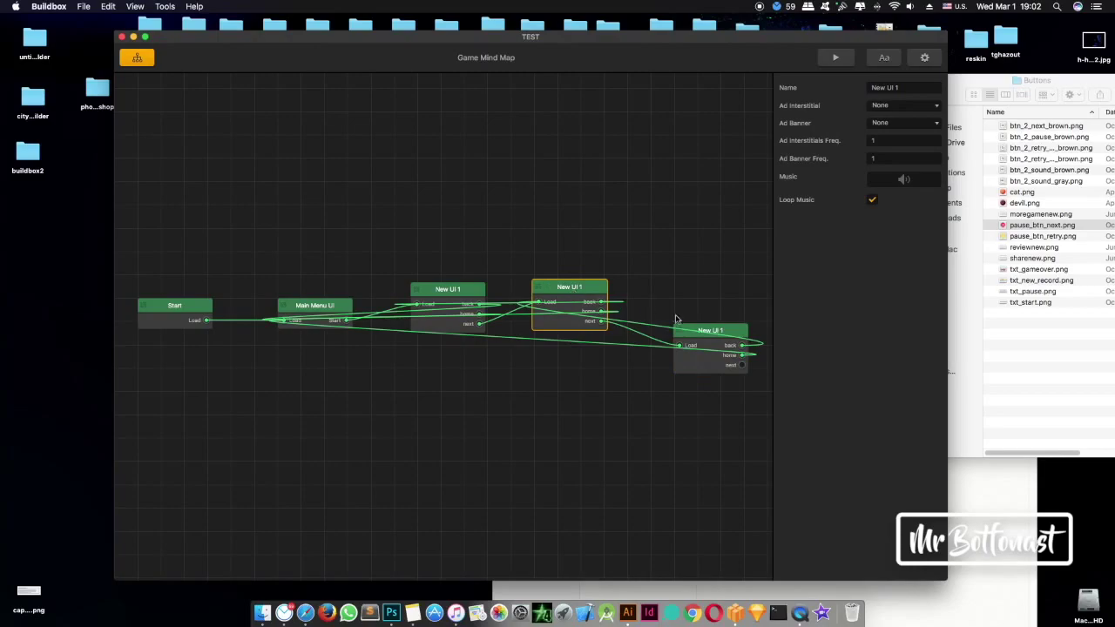
pyautogui.click(709, 333)
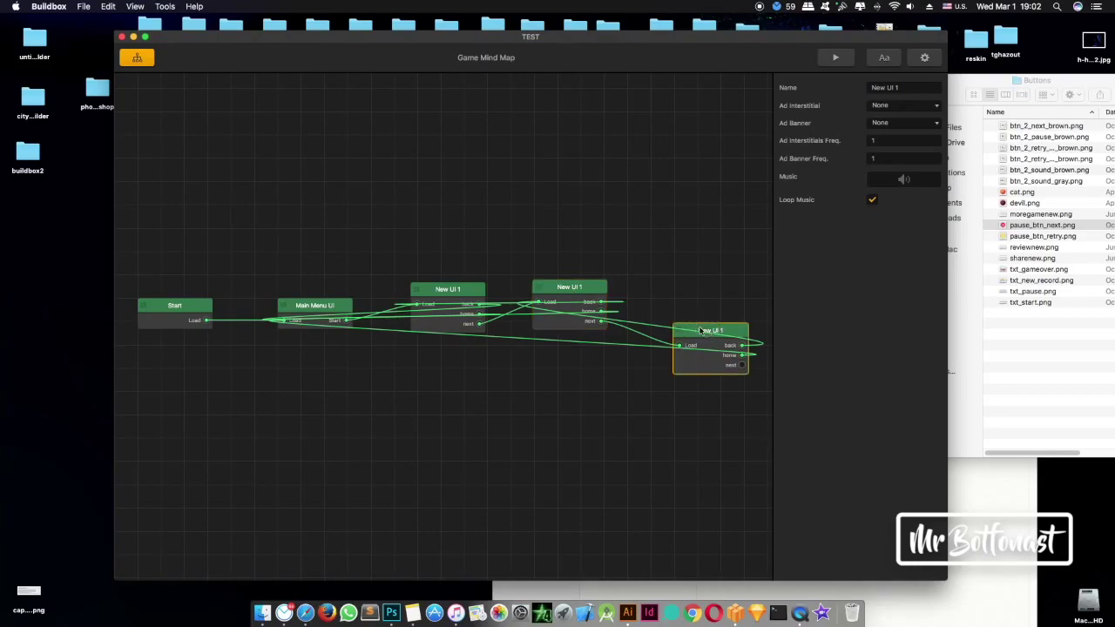
pyautogui.click(903, 107)
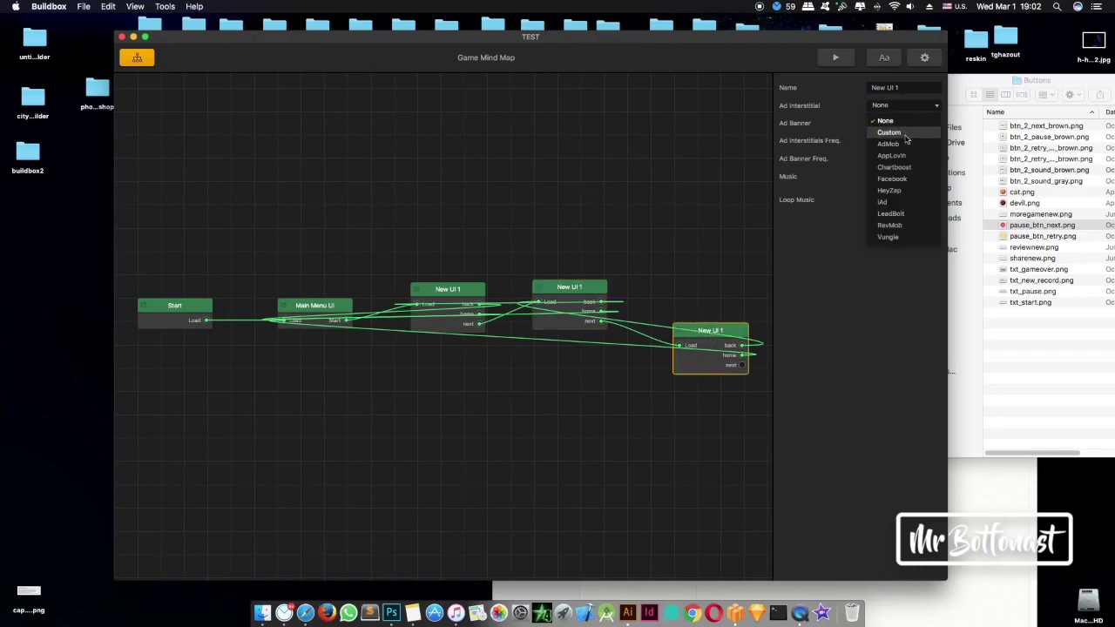
pyautogui.click(904, 144)
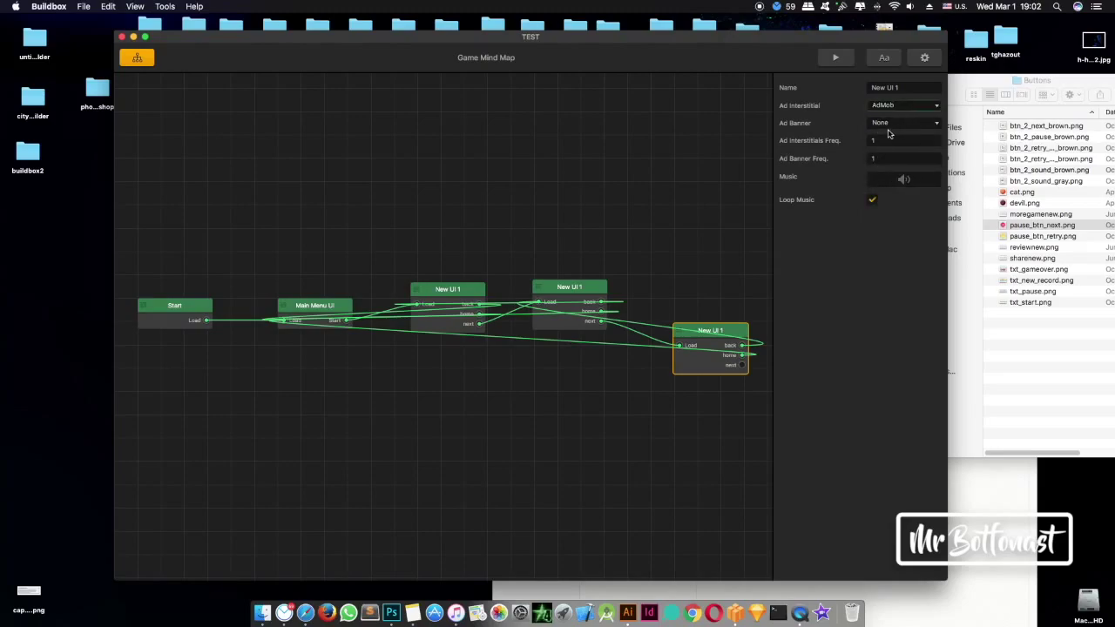
pyautogui.click(897, 122)
pyautogui.click(892, 151)
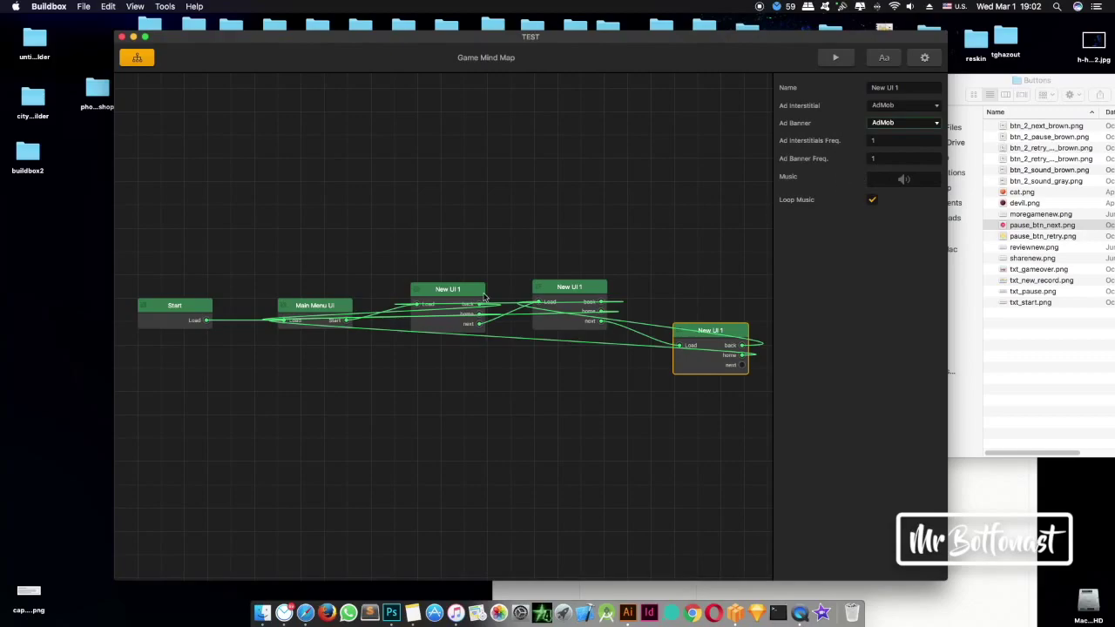
# Step: Open the project settings and assign cat.png from the Buttons folder as the game icon
pyautogui.click(924, 58)
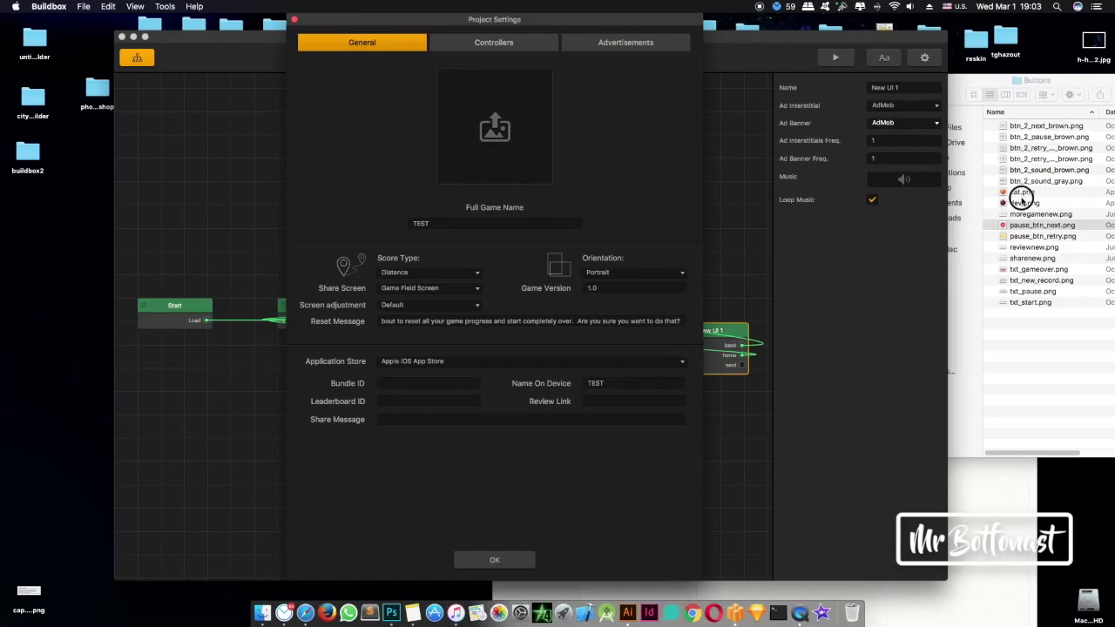
pyautogui.click(1044, 193)
pyautogui.moveTo(1048, 193); pyautogui.dragTo(519, 139)
pyautogui.click(465, 223)
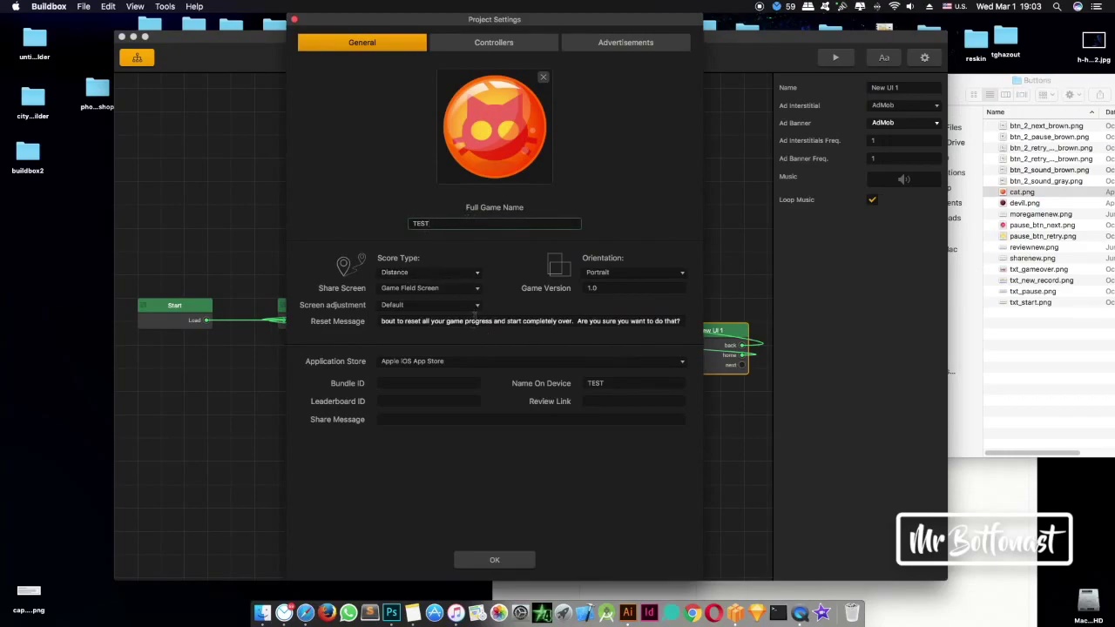
# Step: Clear the whole Reset Message text in the general project settings
pyautogui.moveTo(382, 321); pyautogui.dragTo(578, 320)
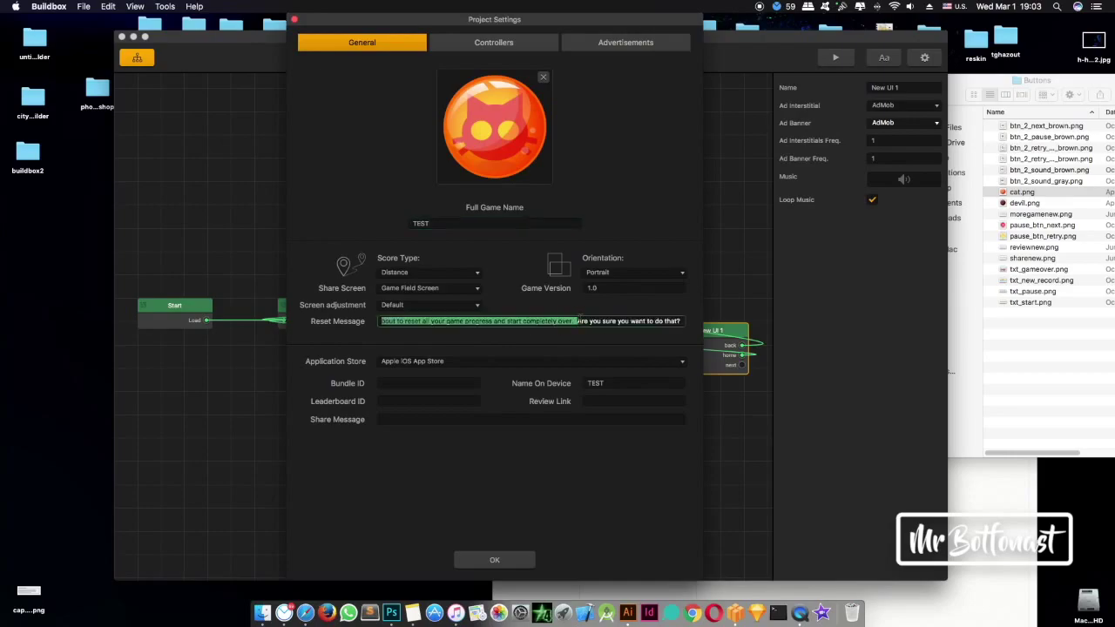
pyautogui.click(578, 320)
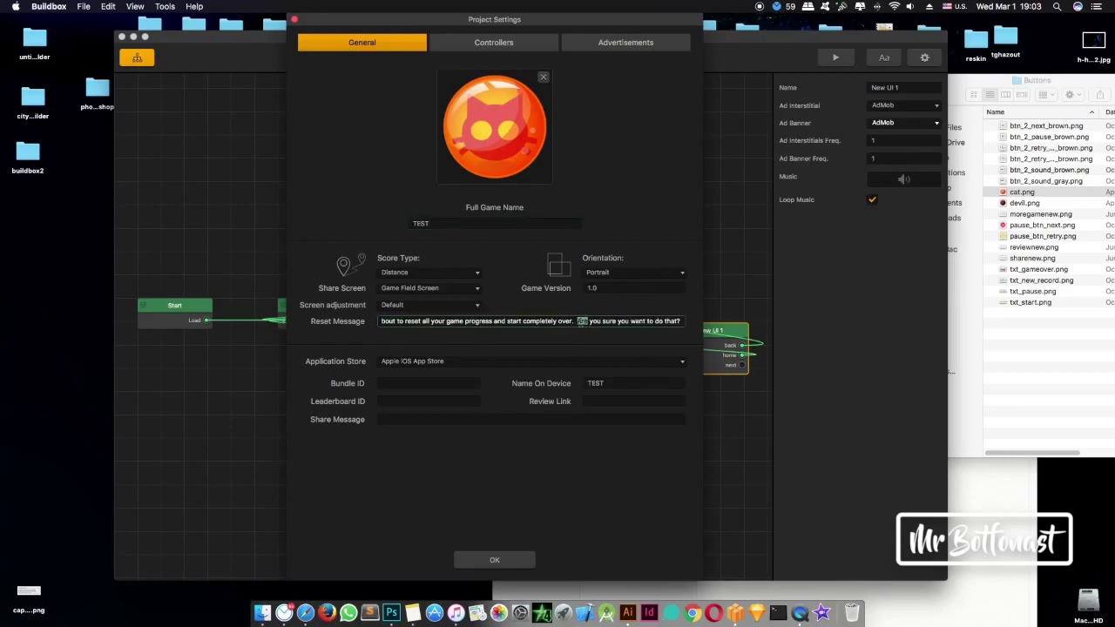
pyautogui.press('super+a')
pyautogui.press('BackSpace')
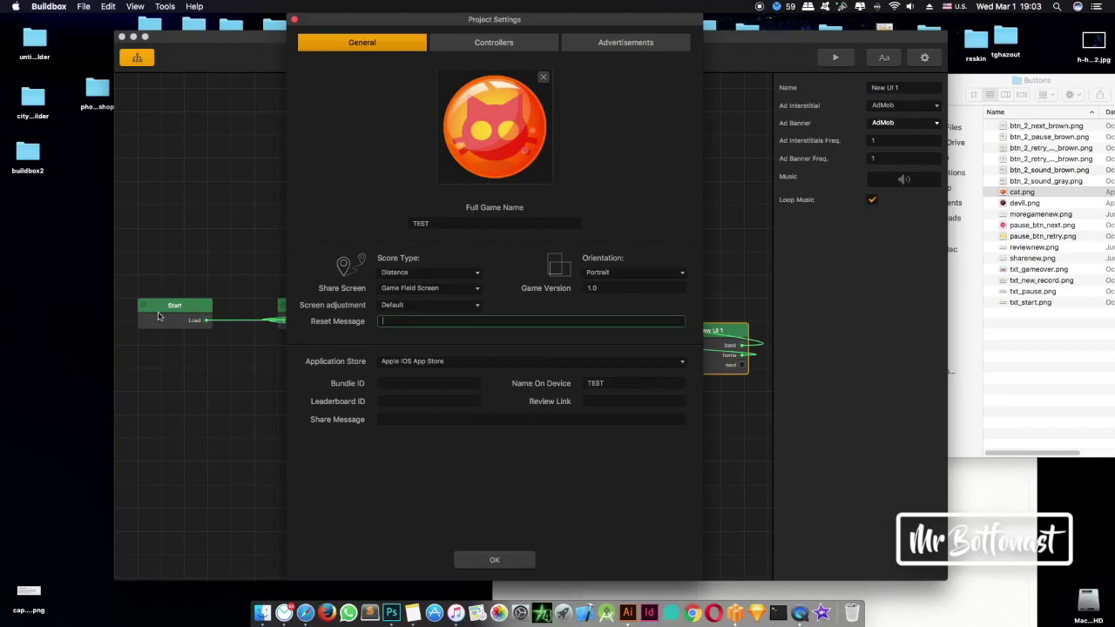
# Step: Examine the game version, screen adjustment, share screen and score type options in the general project settings
pyautogui.click(607, 287)
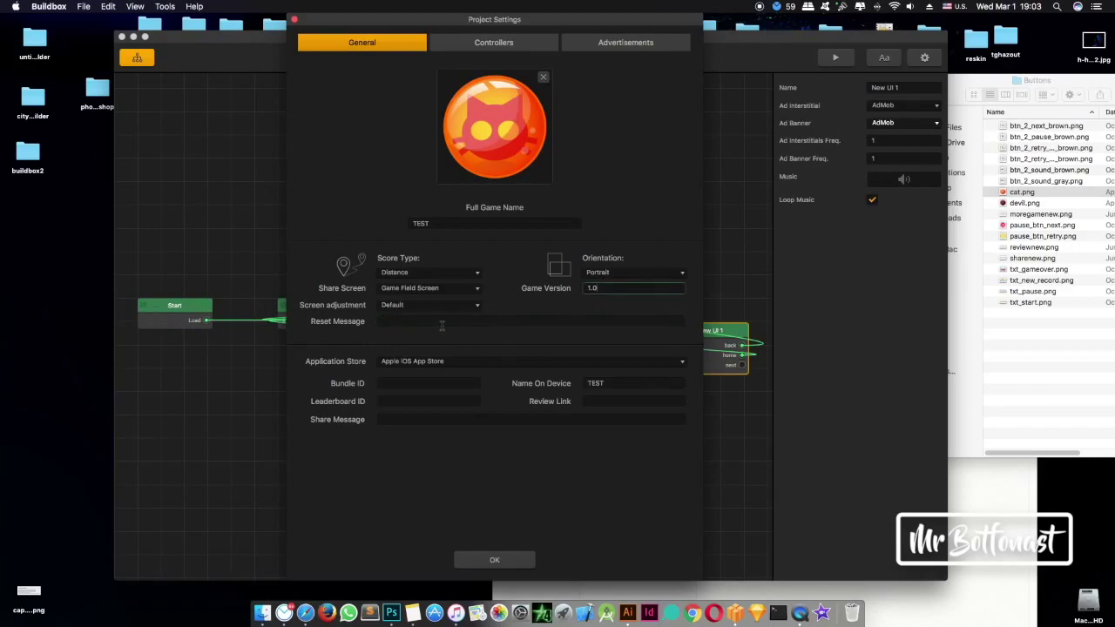
pyautogui.click(446, 306)
pyautogui.click(510, 312)
pyautogui.click(477, 287)
pyautogui.click(512, 301)
pyautogui.click(453, 272)
pyautogui.click(471, 261)
pyautogui.click(394, 382)
# Step: Switch the application store to Google Play Store to examine its fields, and return it to Apple iOS App Store
pyautogui.click(436, 363)
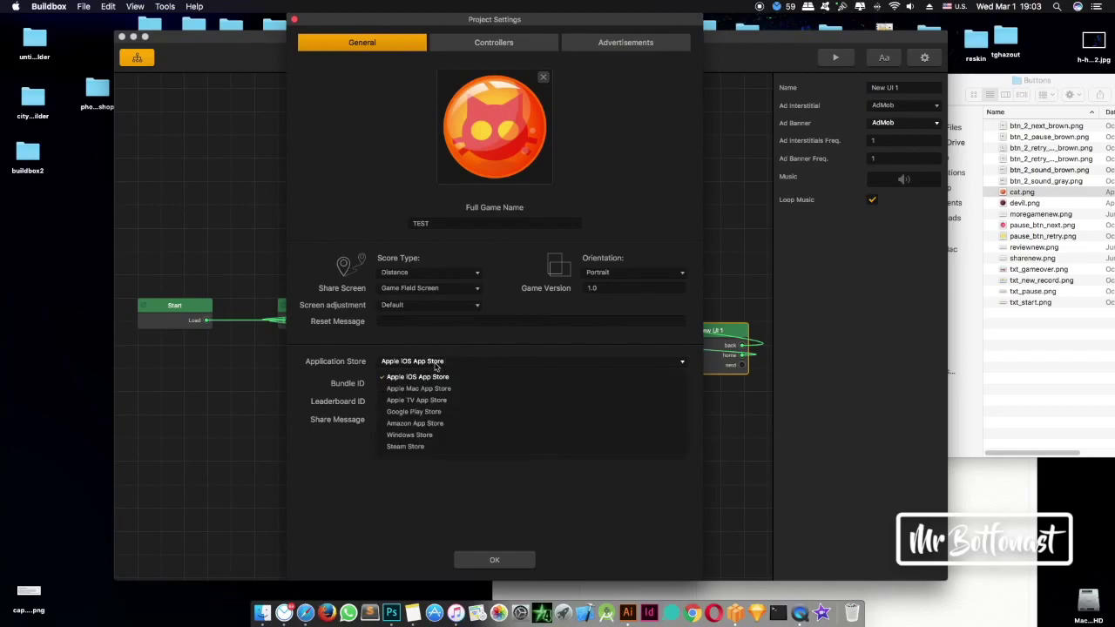
pyautogui.click(427, 413)
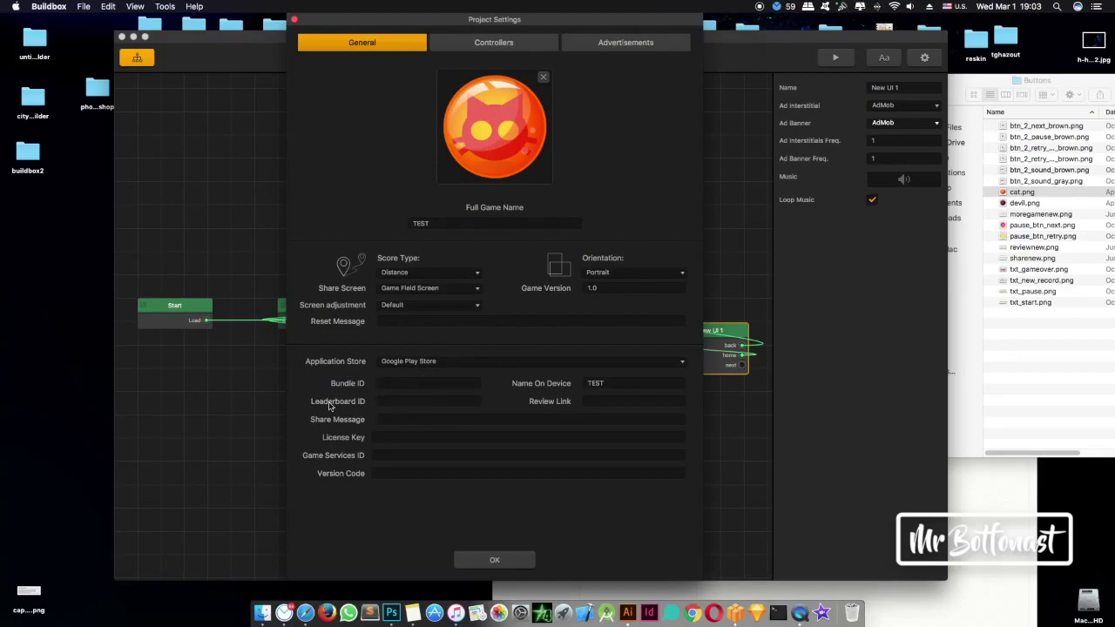
pyautogui.click(382, 419)
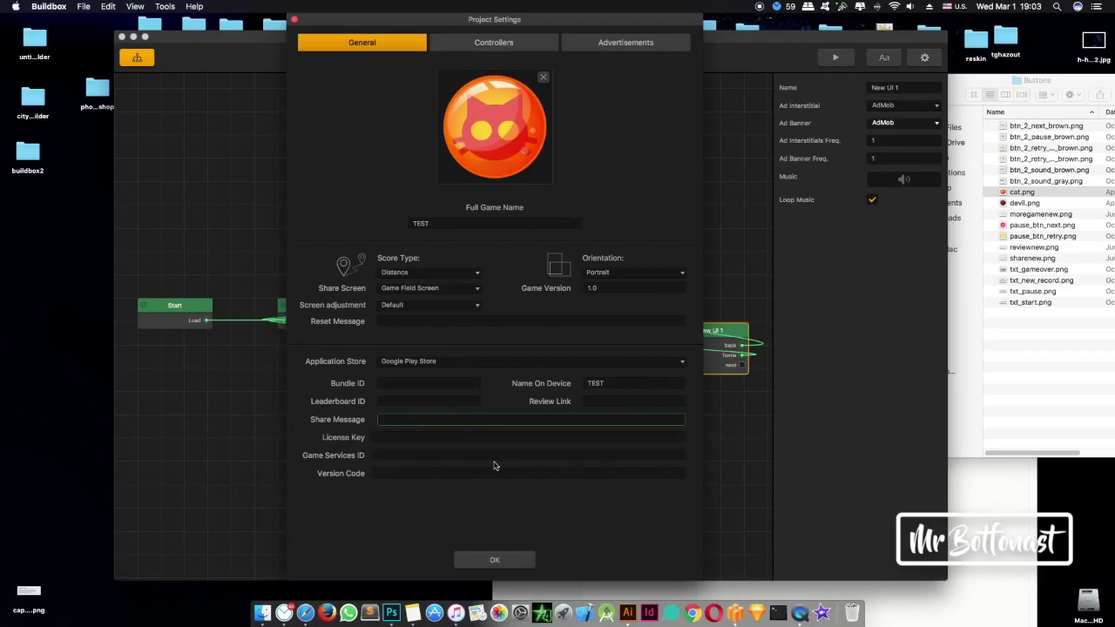
pyautogui.click(618, 401)
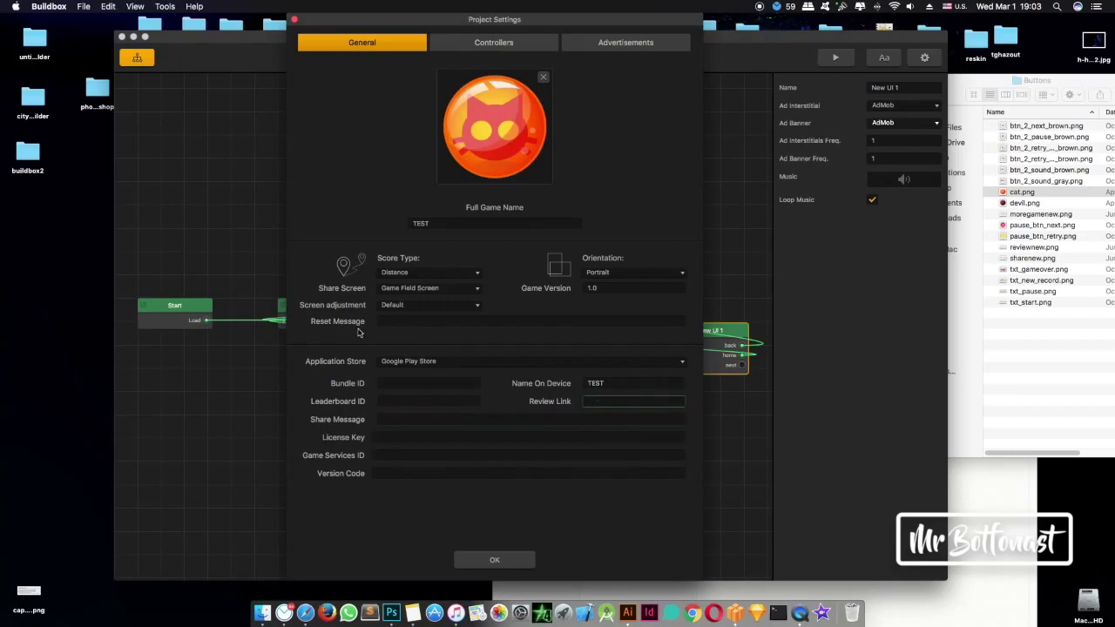
pyautogui.click(460, 362)
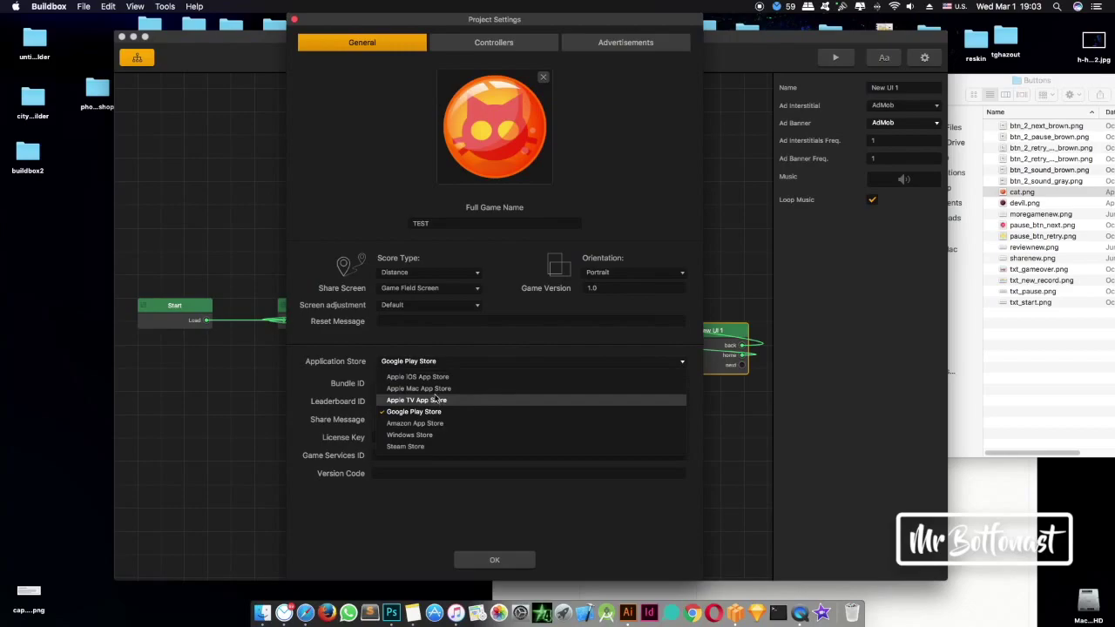
pyautogui.click(440, 377)
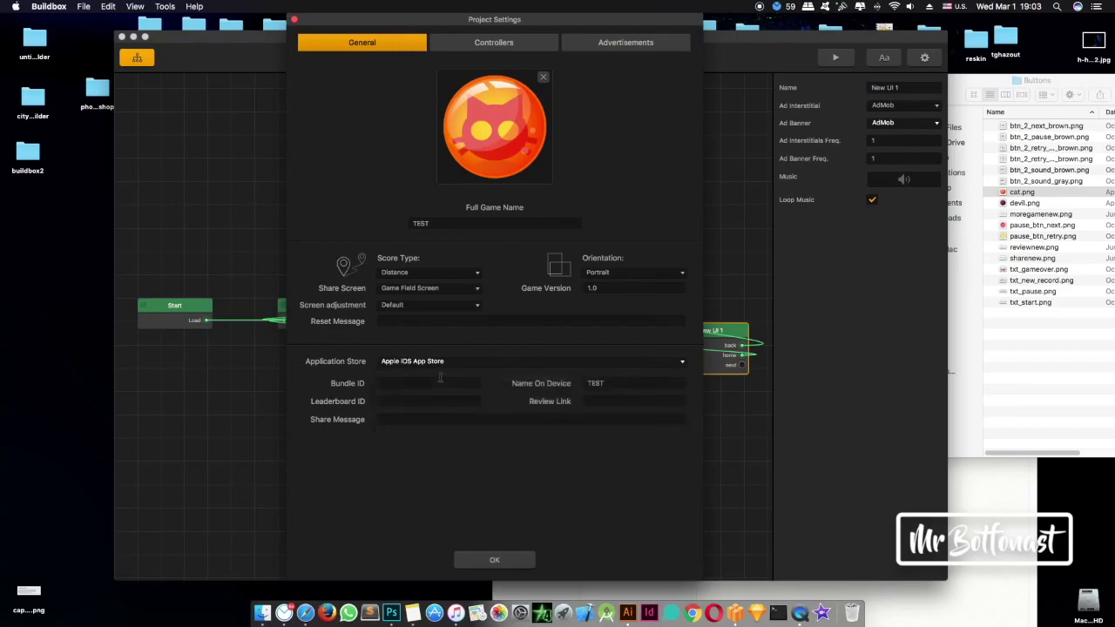
pyautogui.click(394, 419)
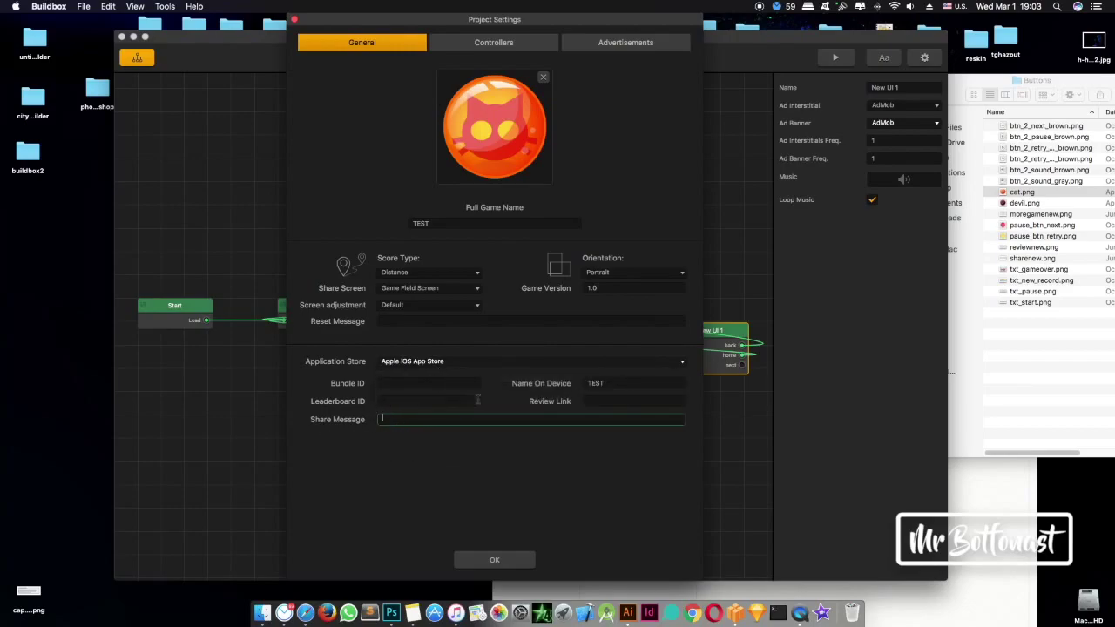
pyautogui.click(409, 386)
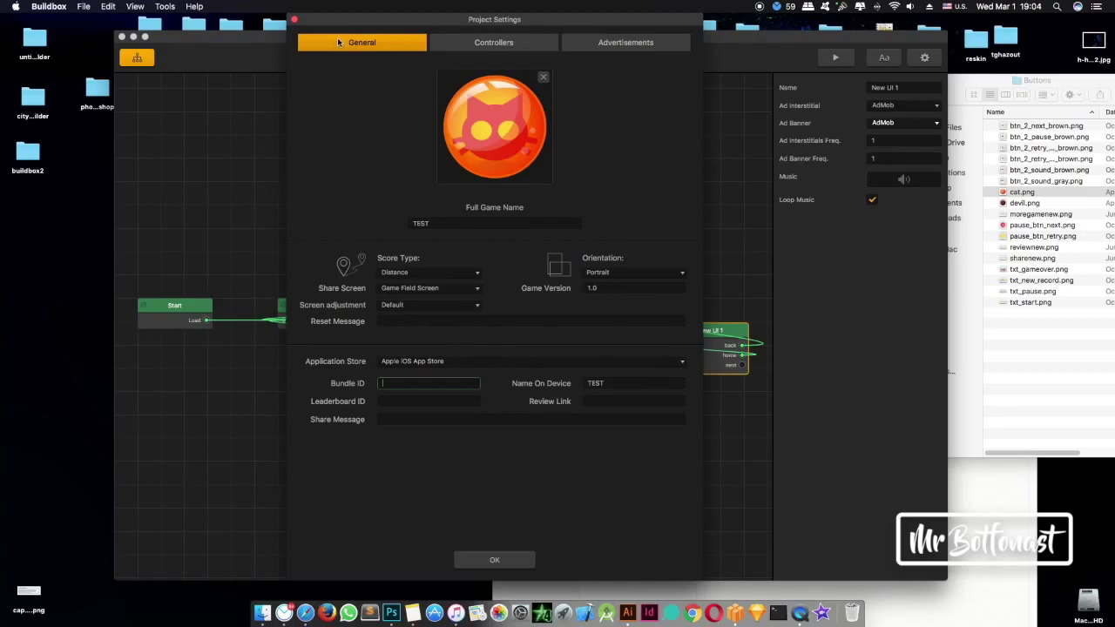
# Step: Examine the controller settings, the advertisement settings and the application stores offered for advertisements
pyautogui.click(507, 46)
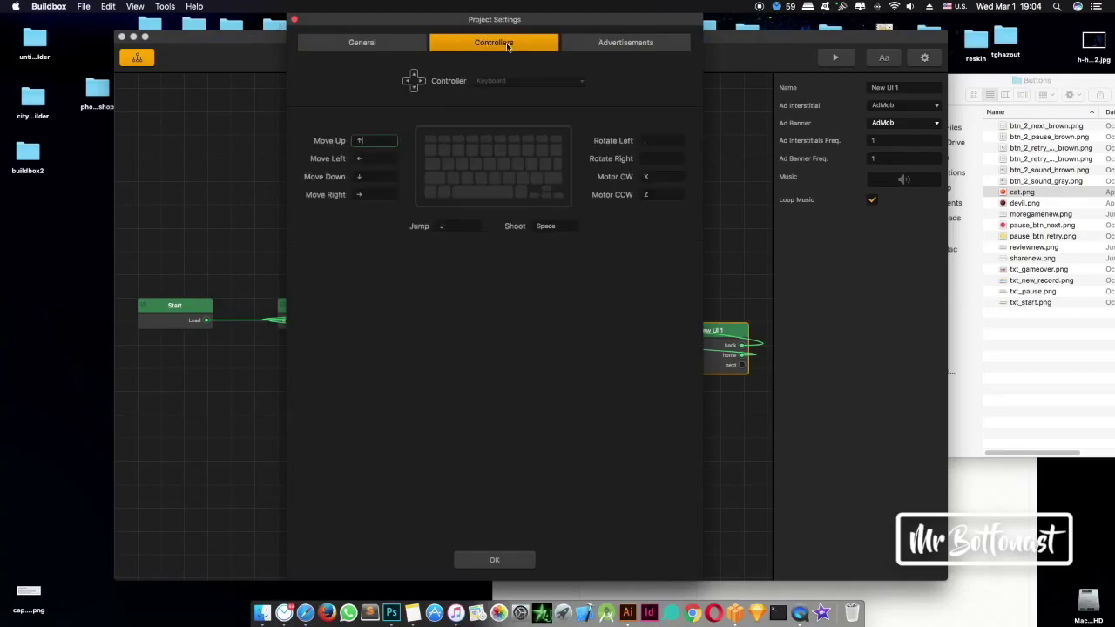
pyautogui.click(614, 44)
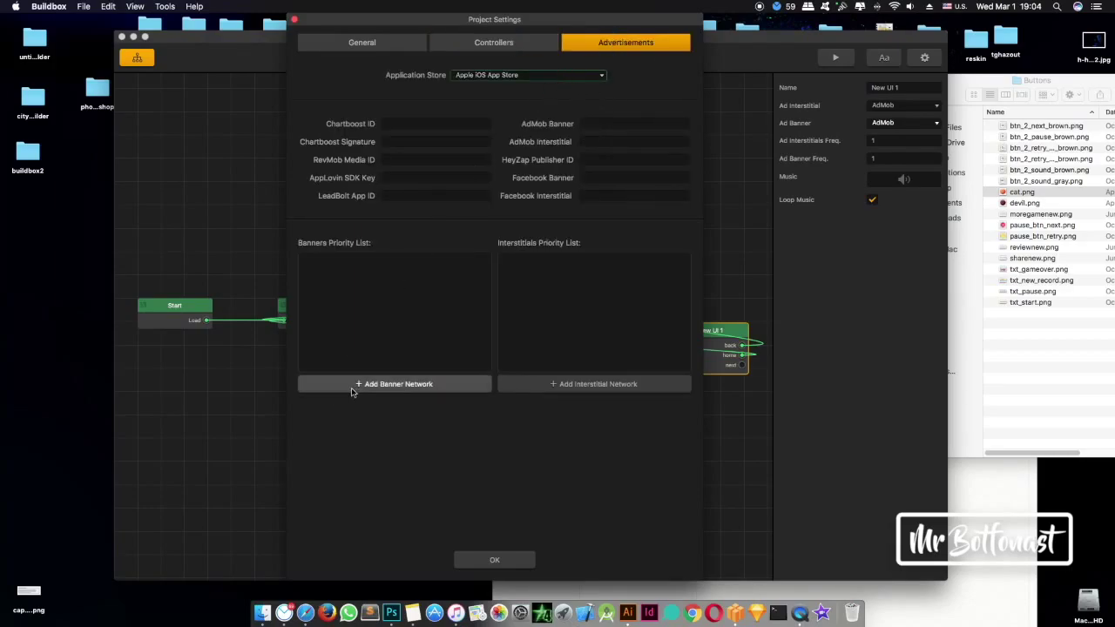
pyautogui.click(510, 75)
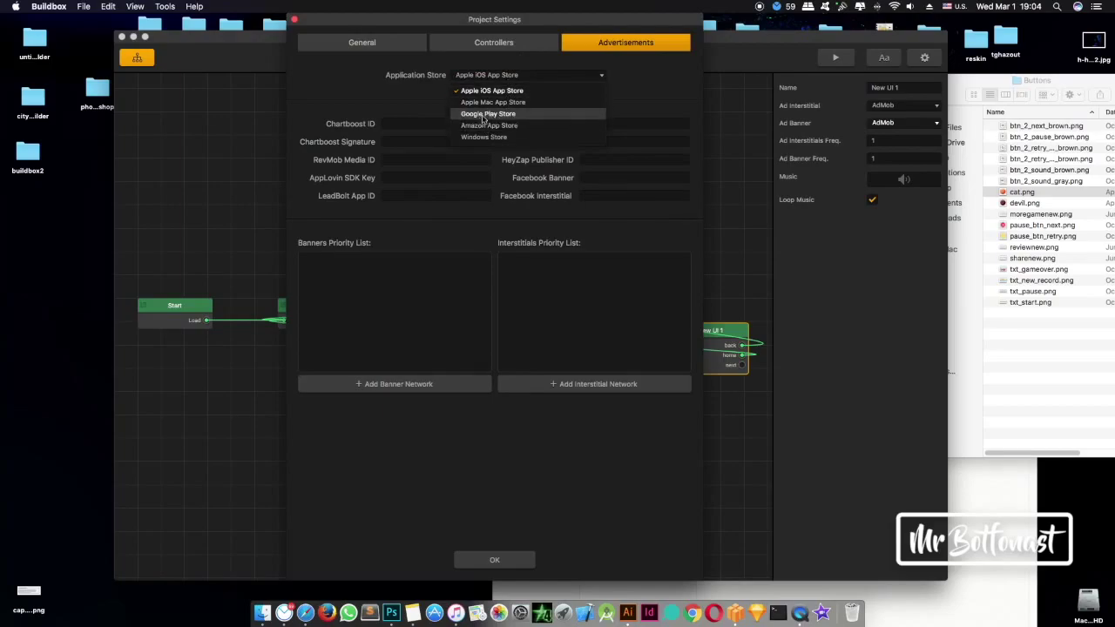
pyautogui.click(683, 78)
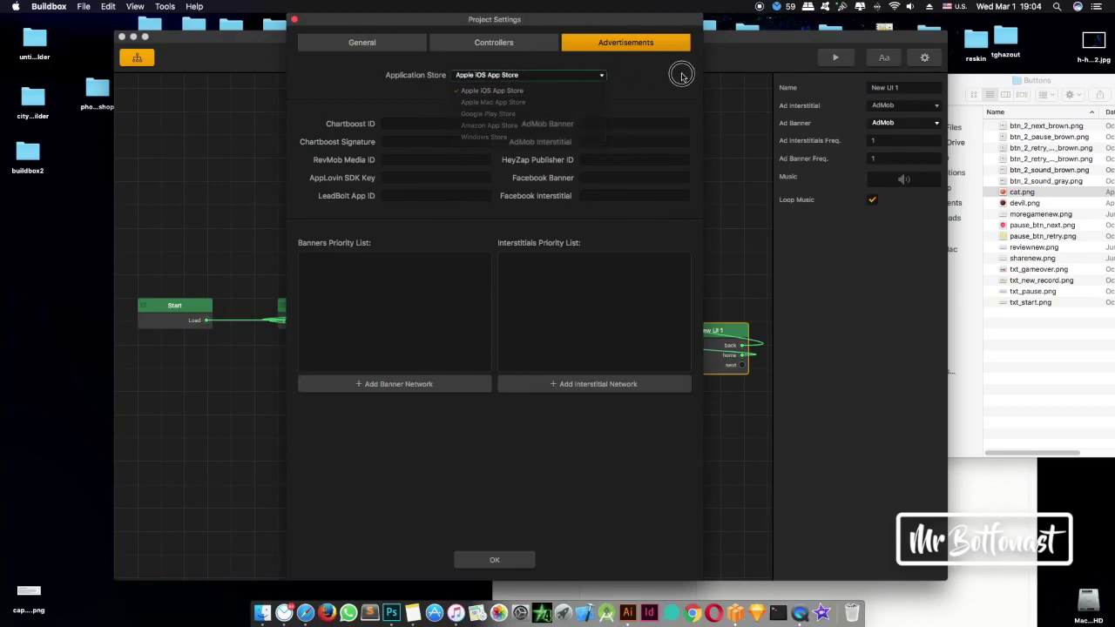
# Step: Add AdMob as a network to both the banners priority list and the interstitials priority list
pyautogui.click(398, 388)
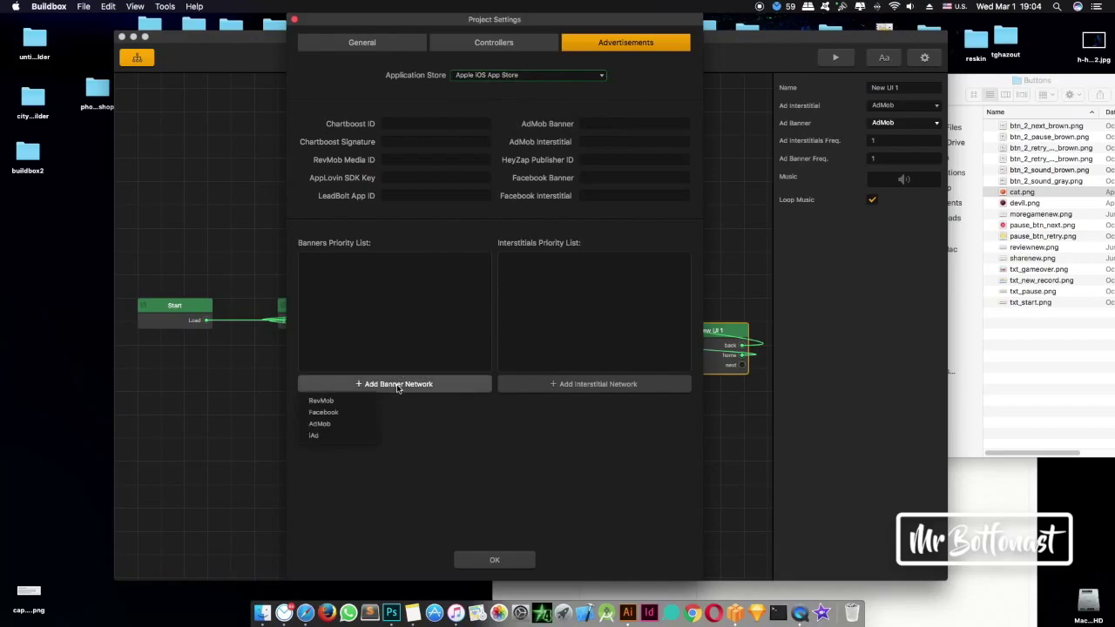
pyautogui.click(331, 425)
pyautogui.click(587, 389)
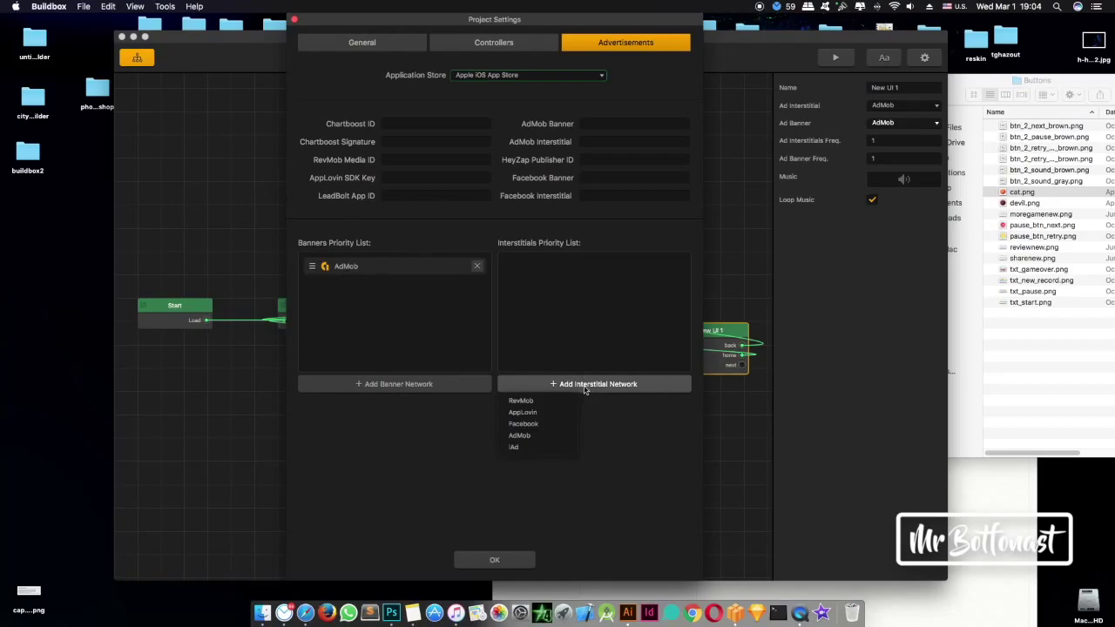
pyautogui.click(531, 440)
# Step: Fill in the AdMob Banner ID field and accept the project settings
pyautogui.click(624, 124)
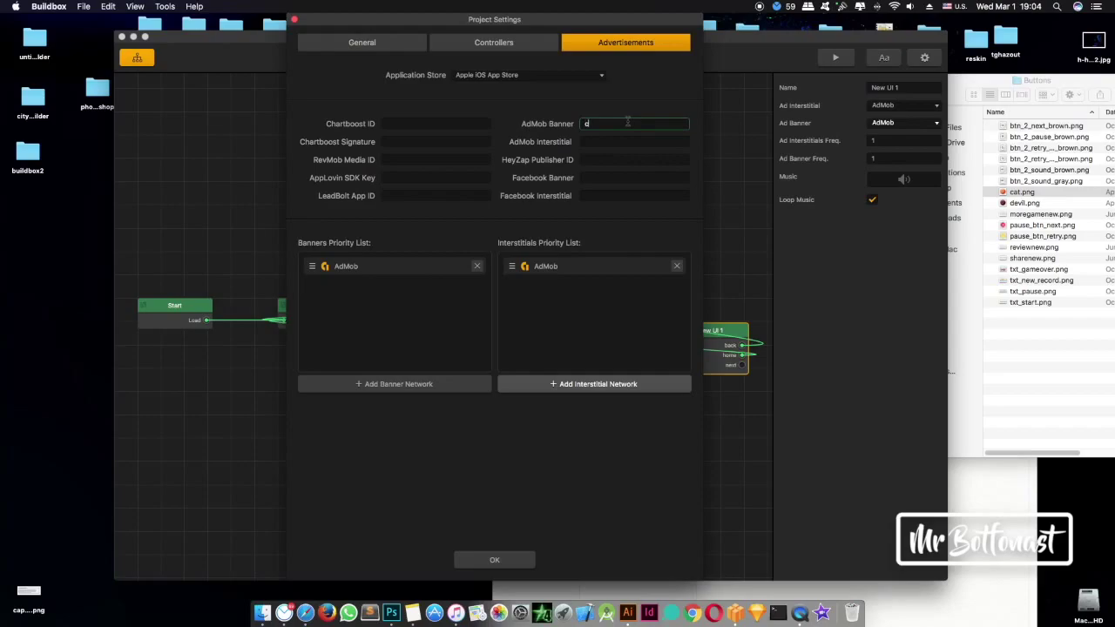
pyautogui.click(599, 146)
pyautogui.click(512, 560)
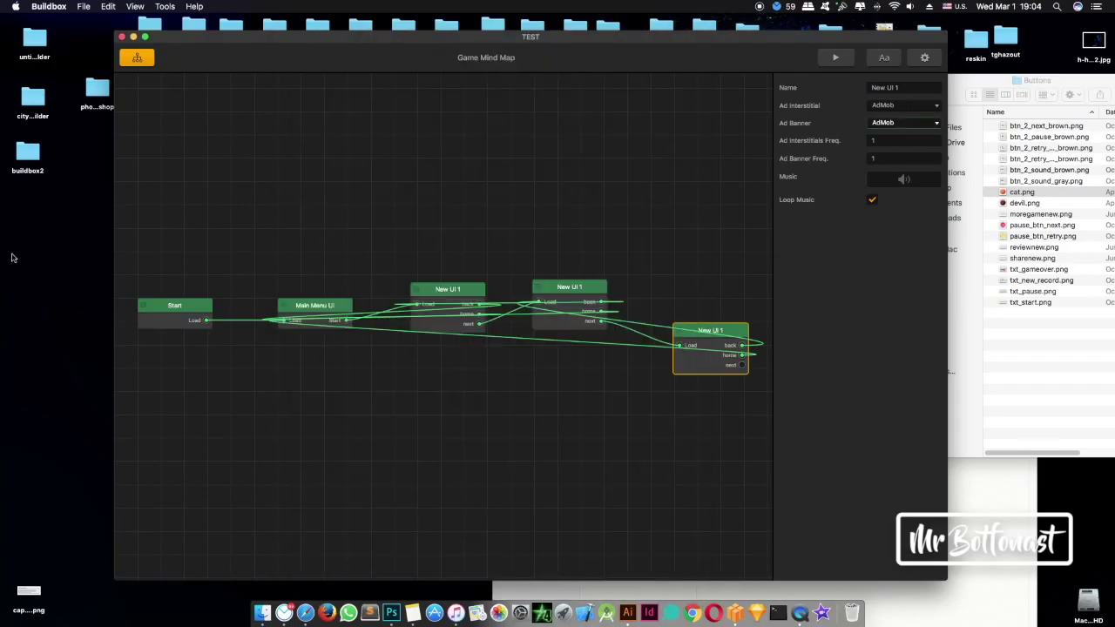
# Step: Switch to Photoshop and create a new blank document with a white background
pyautogui.click(464, 293)
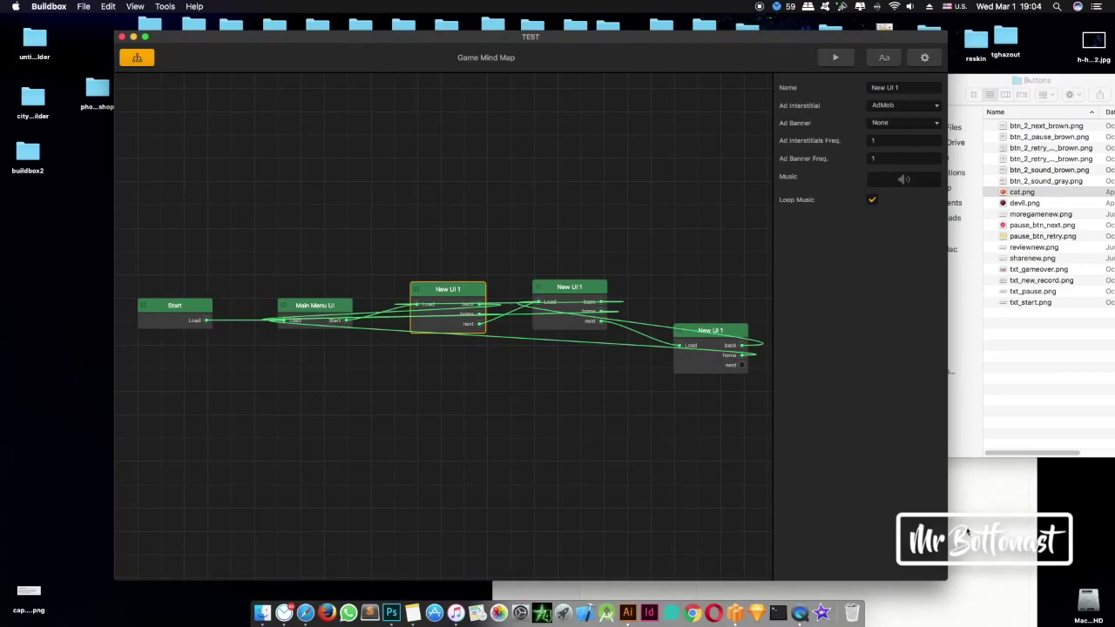
pyautogui.click(1071, 323)
pyautogui.click(392, 612)
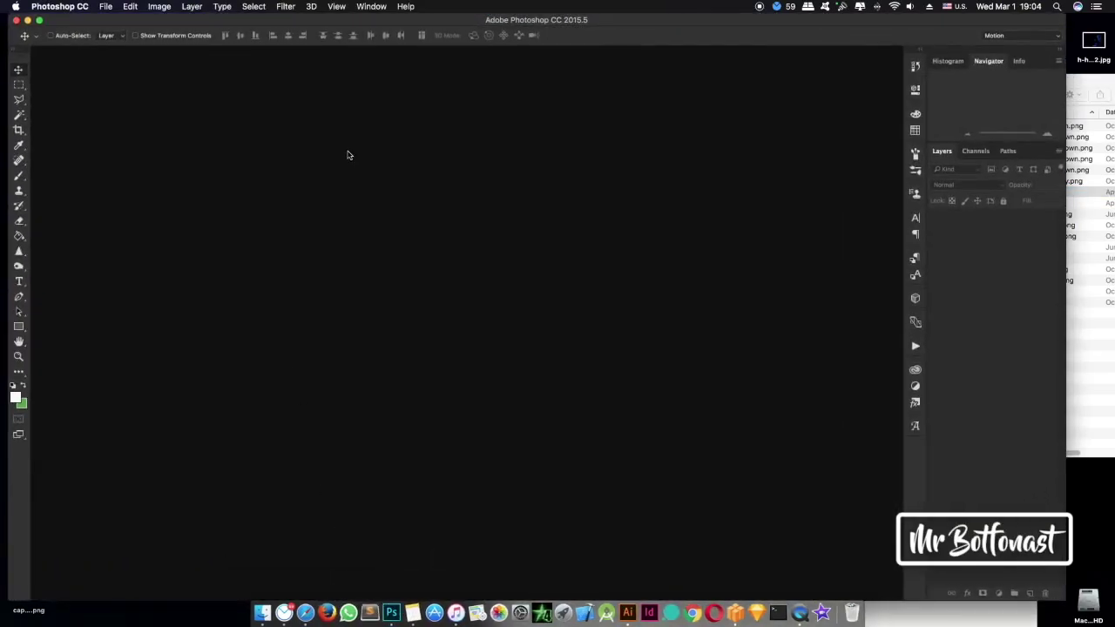
pyautogui.press('super+n')
pyautogui.click(467, 142)
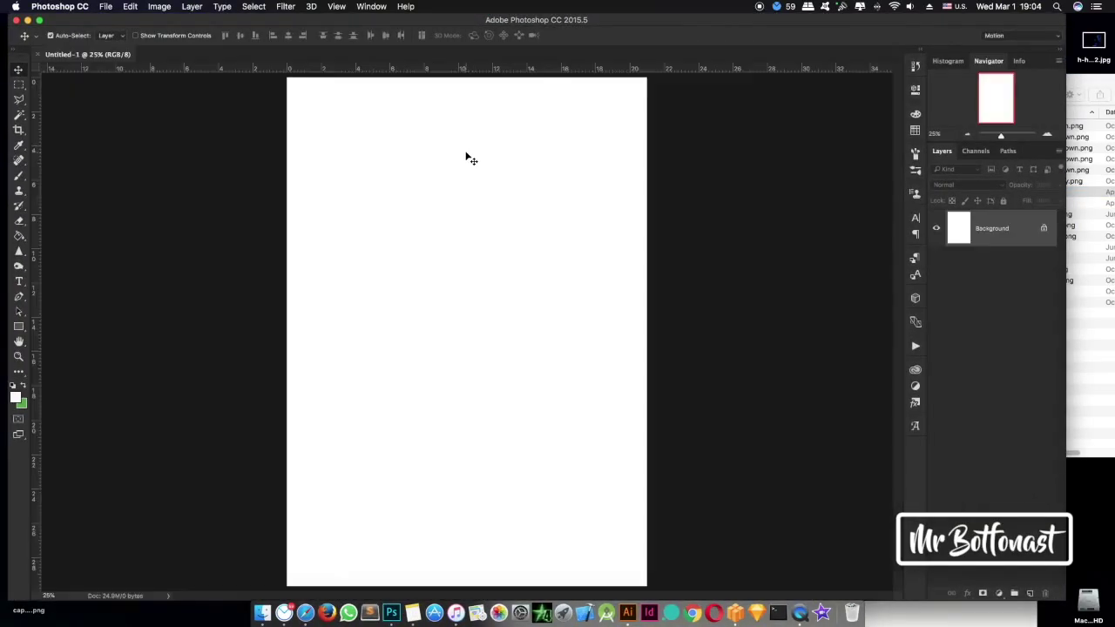
pyautogui.keyDown('alt'); pyautogui.scroll(-5, 262, 232); pyautogui.keyUp('alt')
pyautogui.keyDown('alt'); pyautogui.scroll(5, 261, 232); pyautogui.keyUp('alt')
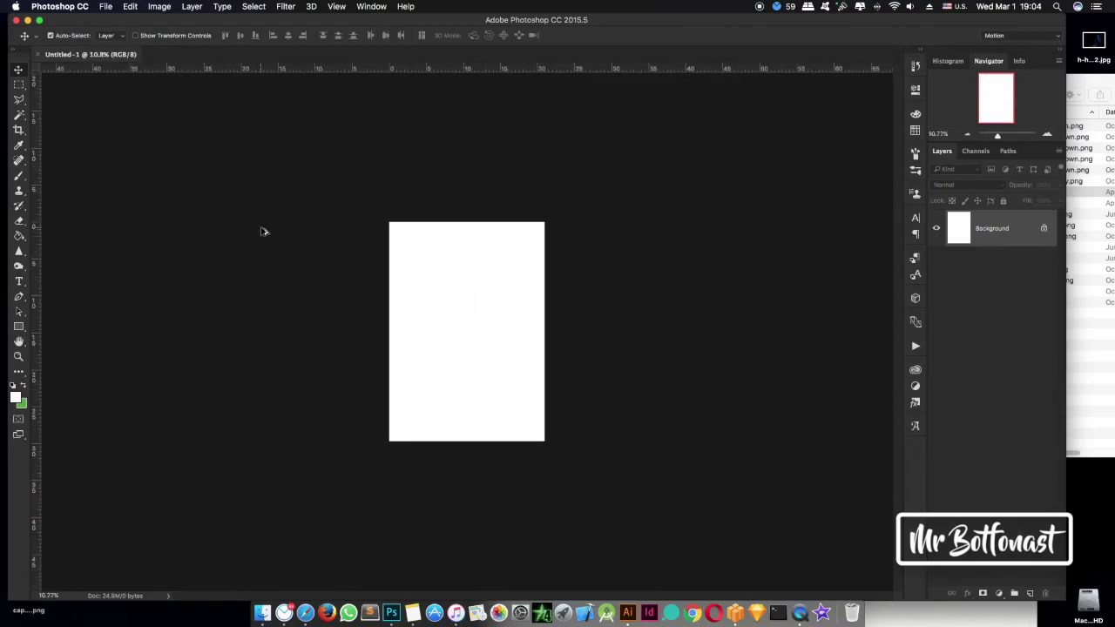
# Step: Draw rectangle shapes in the upper left and middle of the page, and fill the middle one with pale yellow
pyautogui.click(18, 325)
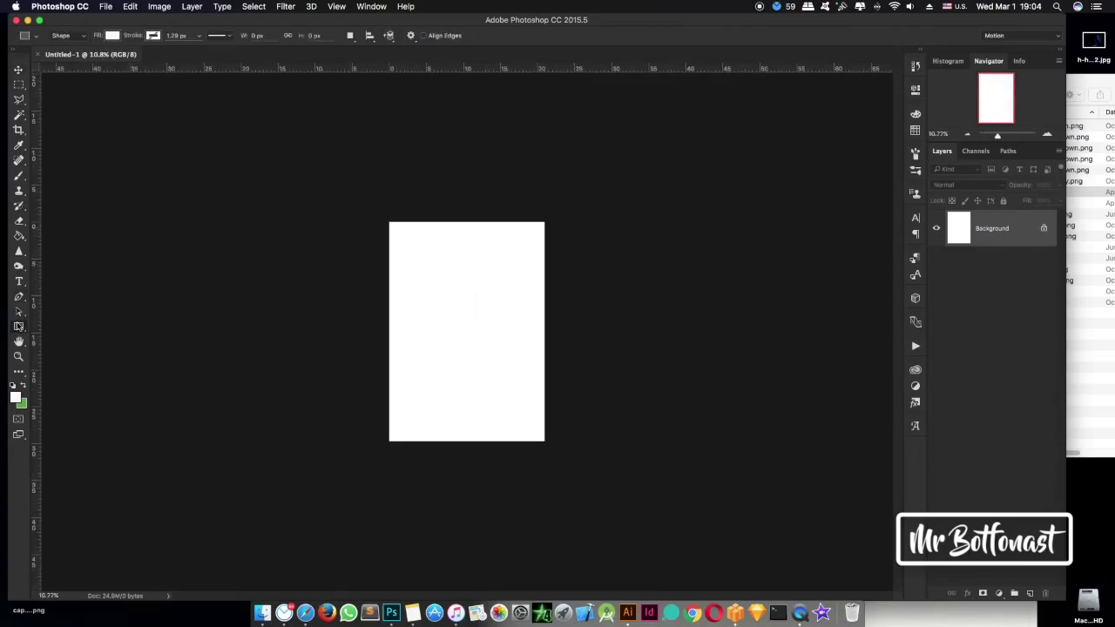
pyautogui.moveTo(404, 248); pyautogui.dragTo(476, 347)
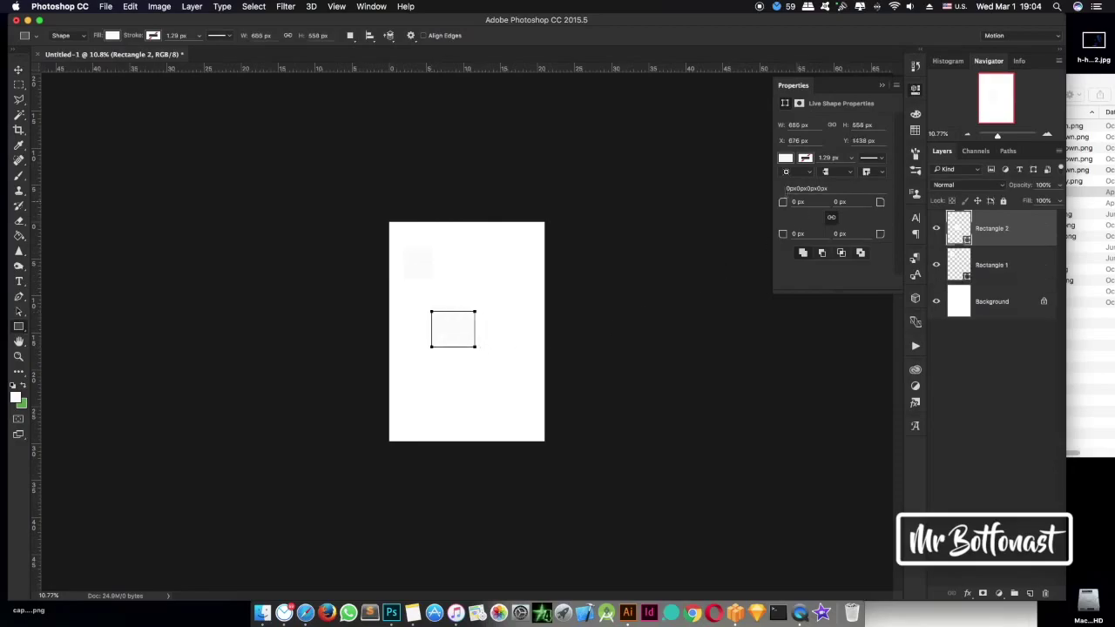
pyautogui.click(782, 159)
pyautogui.click(818, 276)
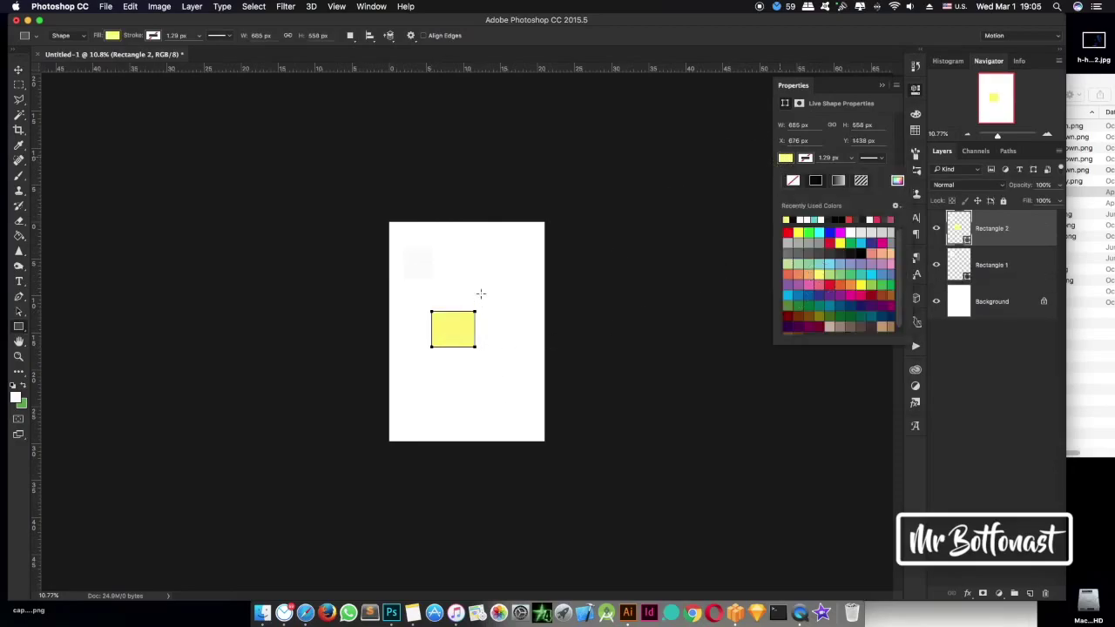
# Step: Draw four more pale yellow rectangles of different sizes around the page, including a bar about 1390 by 150 px near its upper edge
pyautogui.moveTo(473, 268); pyautogui.dragTo(503, 302)
pyautogui.moveTo(511, 342); pyautogui.dragTo(512, 382)
pyautogui.moveTo(447, 404); pyautogui.dragTo(505, 432)
pyautogui.moveTo(434, 244); pyautogui.dragTo(523, 253)
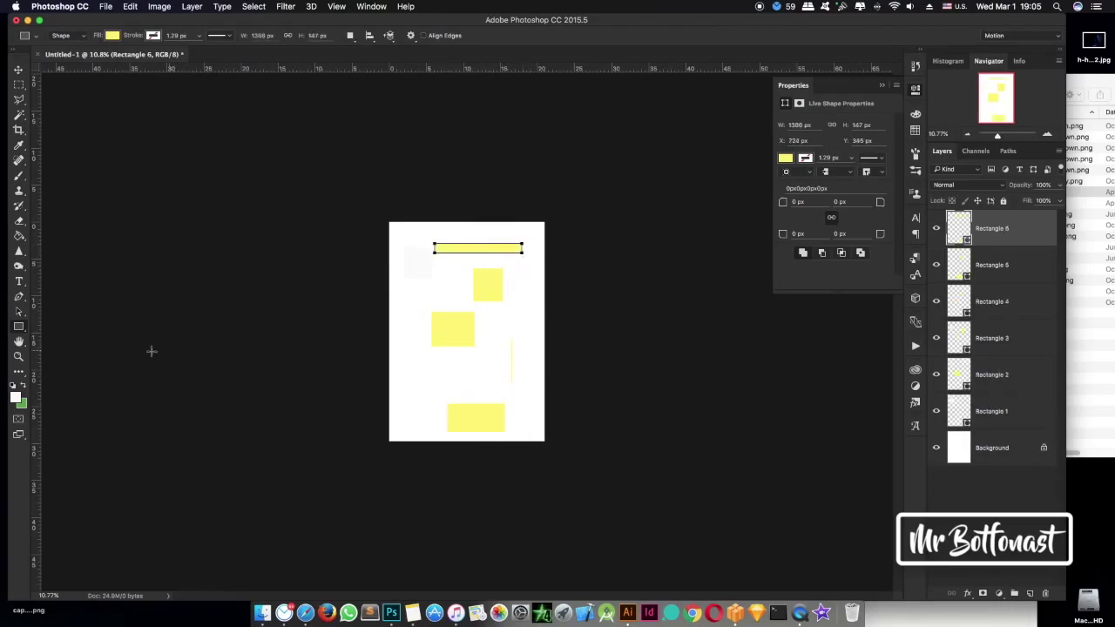
# Step: Add the text TEST to the page and move it over the yellow rectangle in the middle
pyautogui.click(19, 281)
pyautogui.click(431, 374)
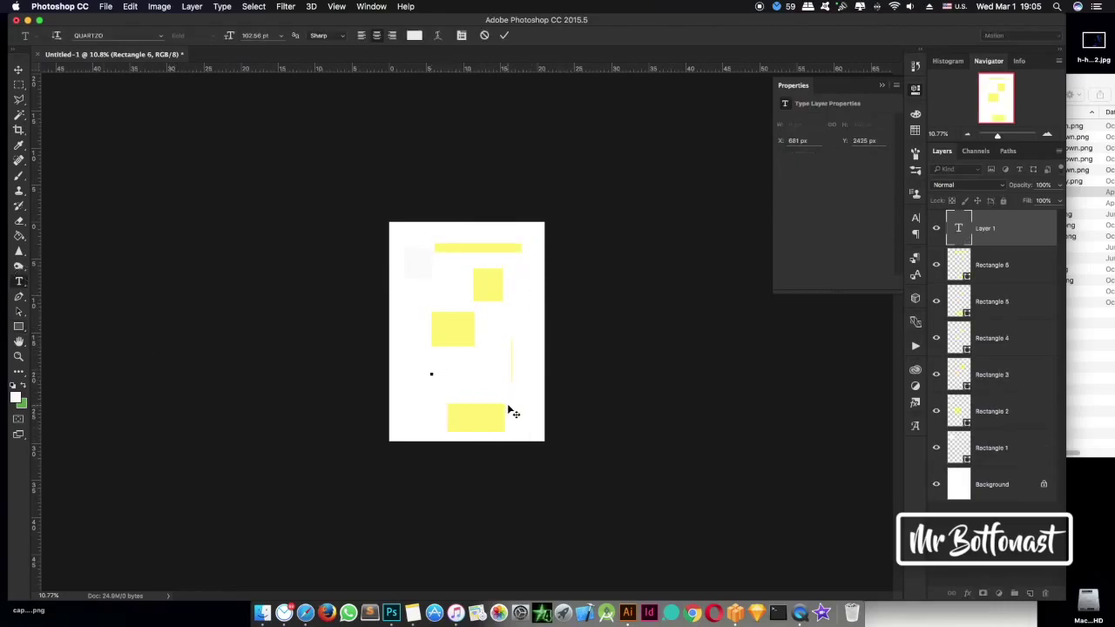
pyautogui.write('TEST')
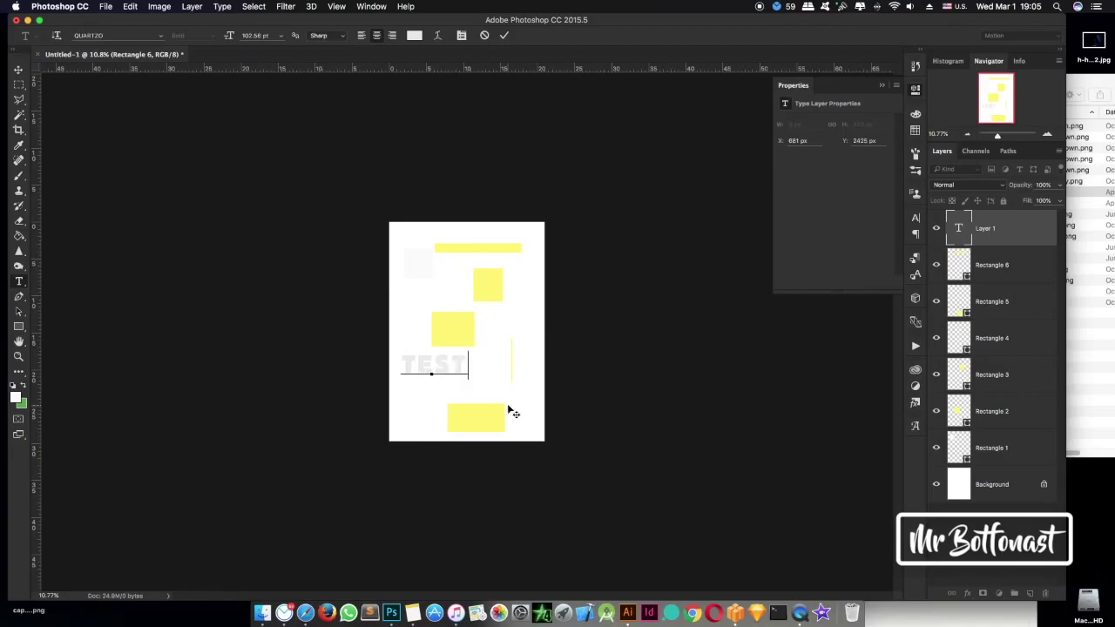
pyautogui.moveTo(501, 413); pyautogui.dragTo(509, 366)
# Step: Set the TEST text's colour to near-black #191919 and commit the text edit
pyautogui.doubleClick(476, 323)
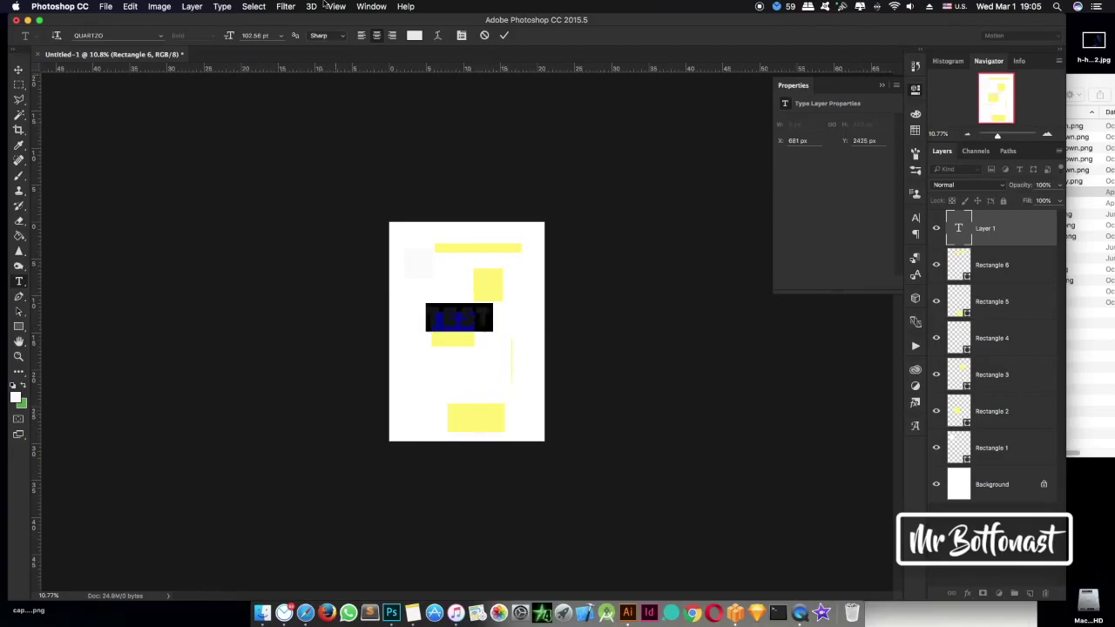
pyautogui.click(412, 36)
pyautogui.write('000000')
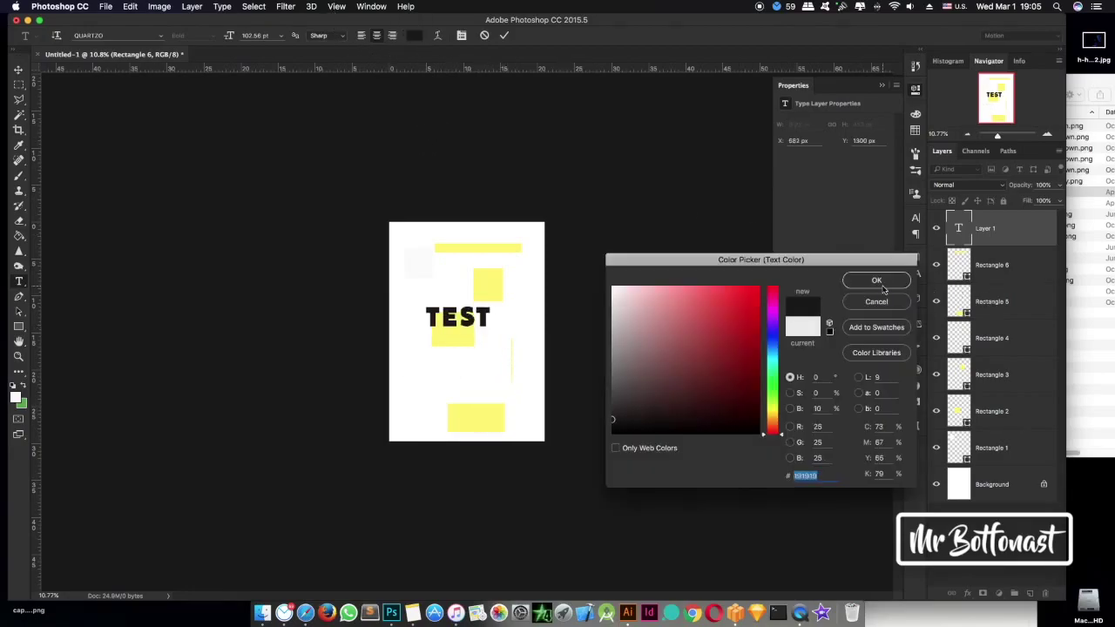
pyautogui.press('Return')
pyautogui.click(504, 35)
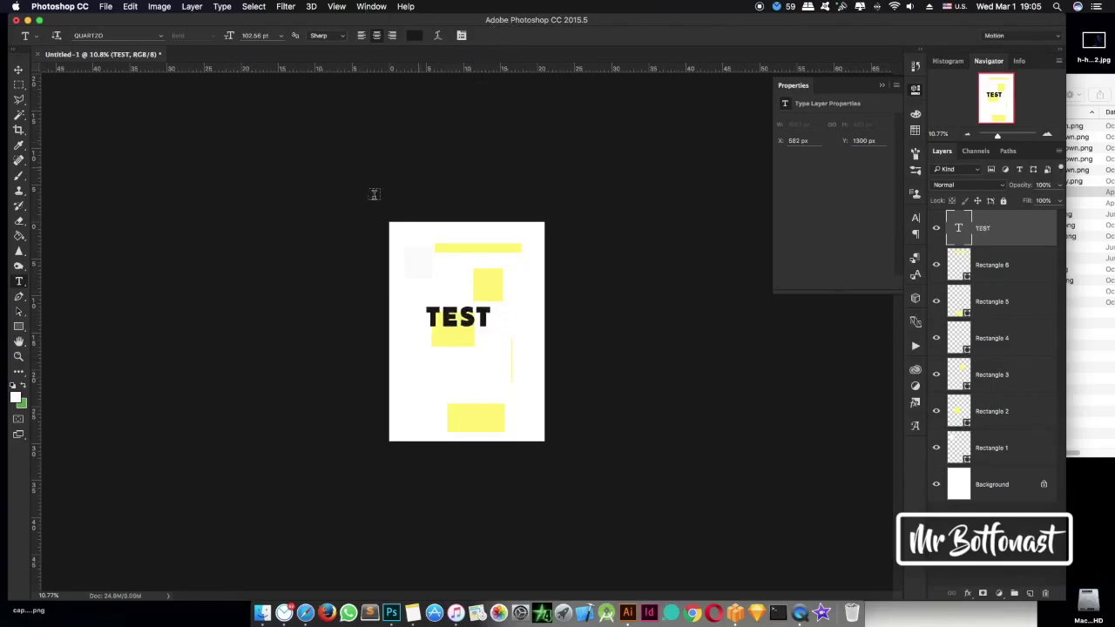
# Step: Save the artwork to the Desktop as Untitled-1.png in PNG format with Smallest / Slow compression and no interlacing
pyautogui.press('super+s')
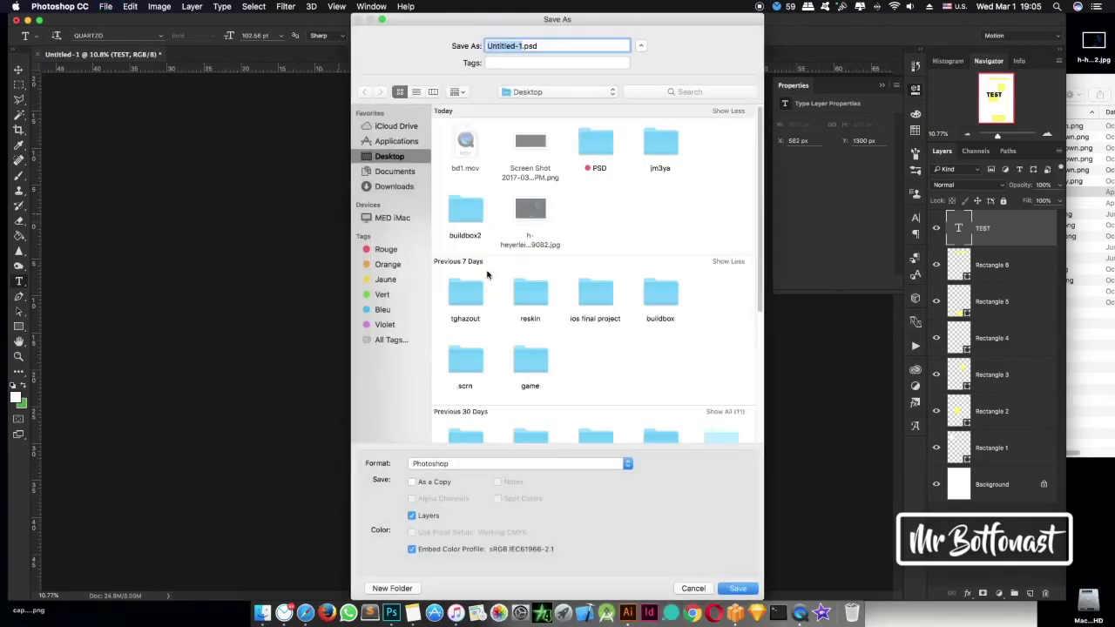
pyautogui.click(510, 463)
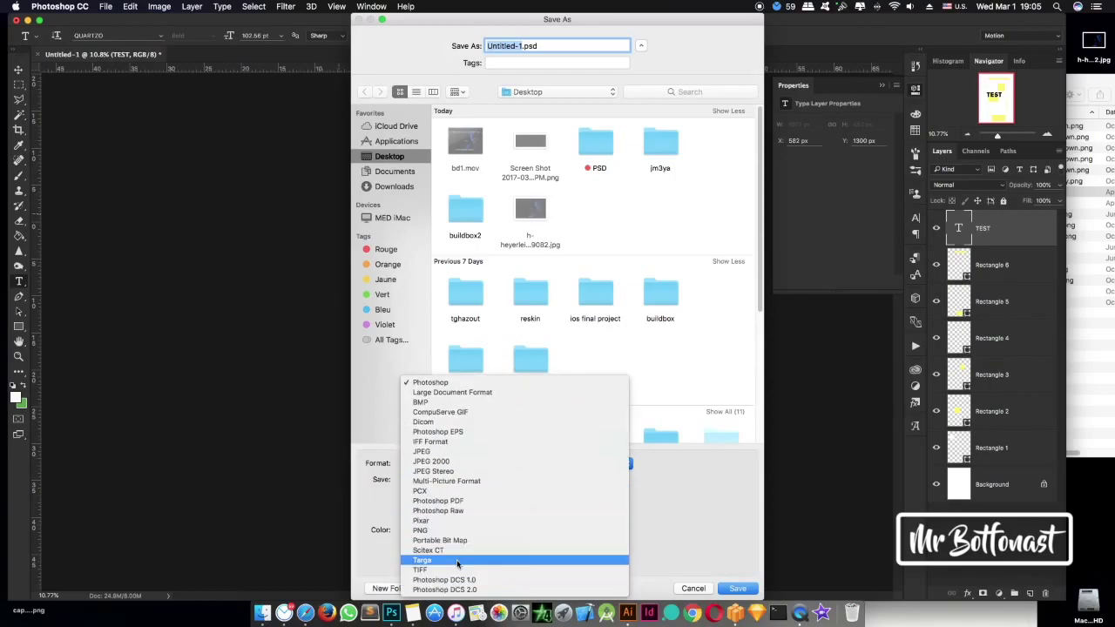
pyautogui.click(435, 531)
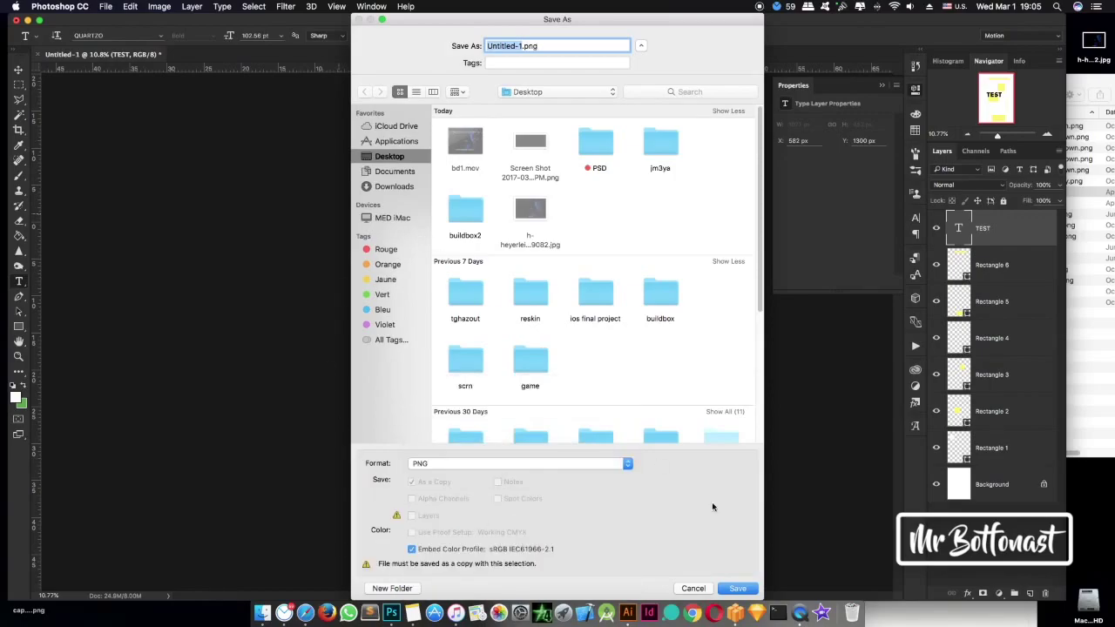
pyautogui.click(739, 589)
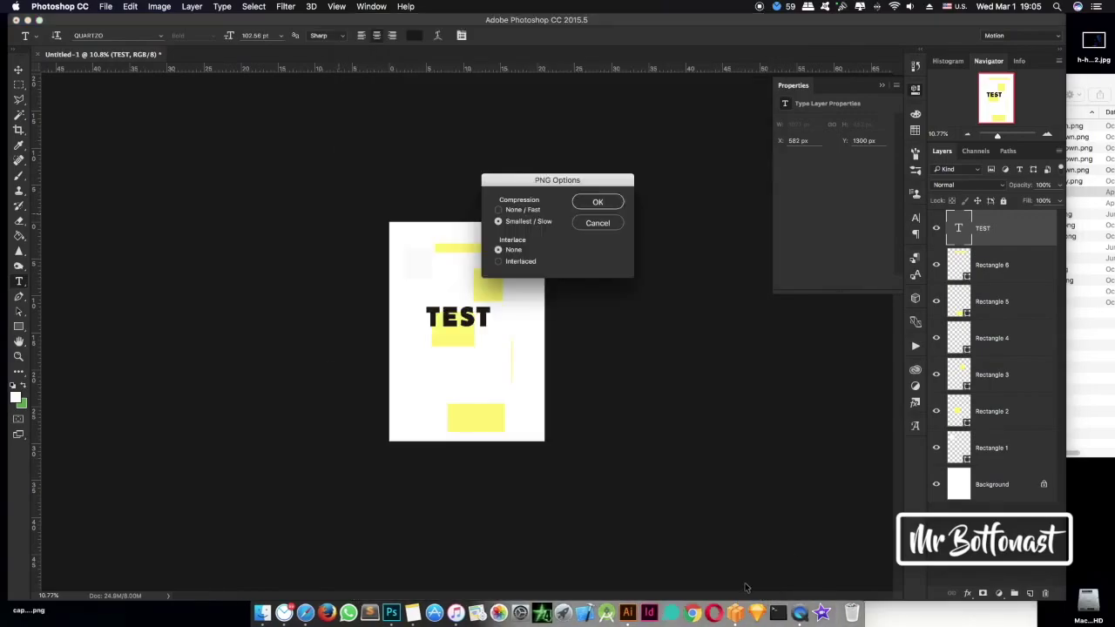
pyautogui.click(615, 201)
# Step: Minimize Photoshop and rearrange the Buildbox and Buttons folder windows so that the desktop files are reachable
pyautogui.click(27, 19)
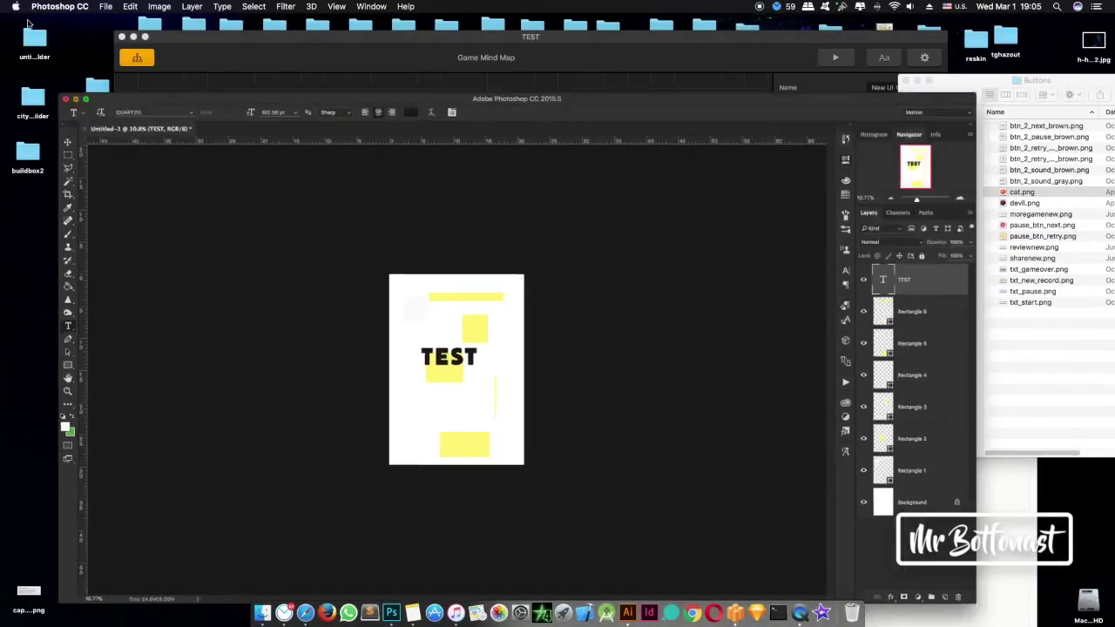
pyautogui.click(347, 21)
pyautogui.moveTo(949, 79); pyautogui.dragTo(868, 208)
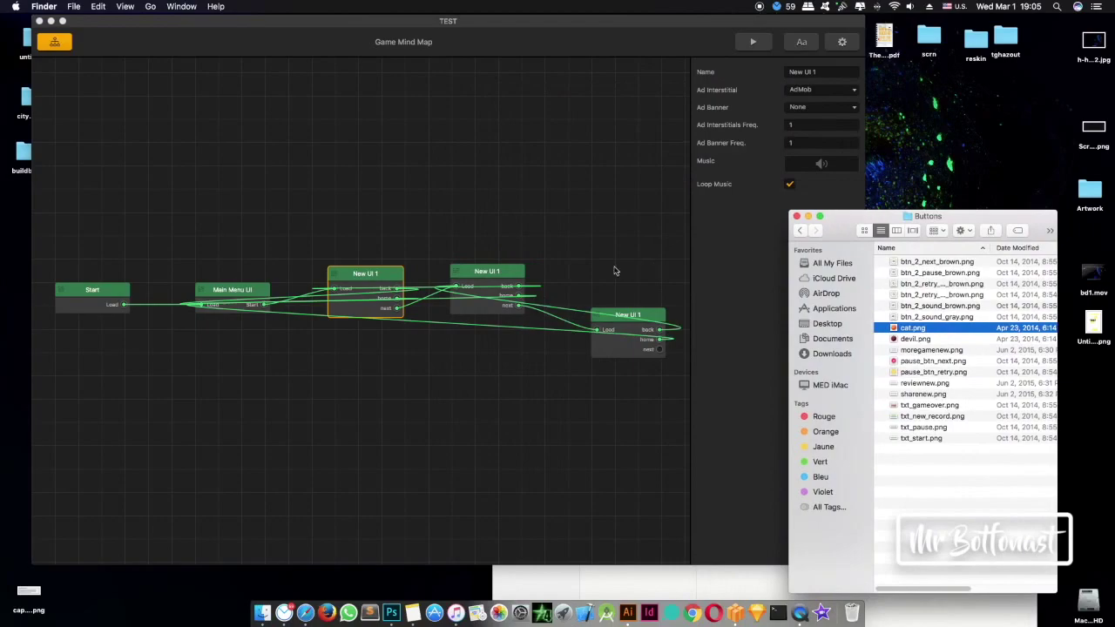
pyautogui.click(336, 229)
# Step: Add a new UI screen beside the last joke screen in the mind map and open it for editing
pyautogui.click(653, 338)
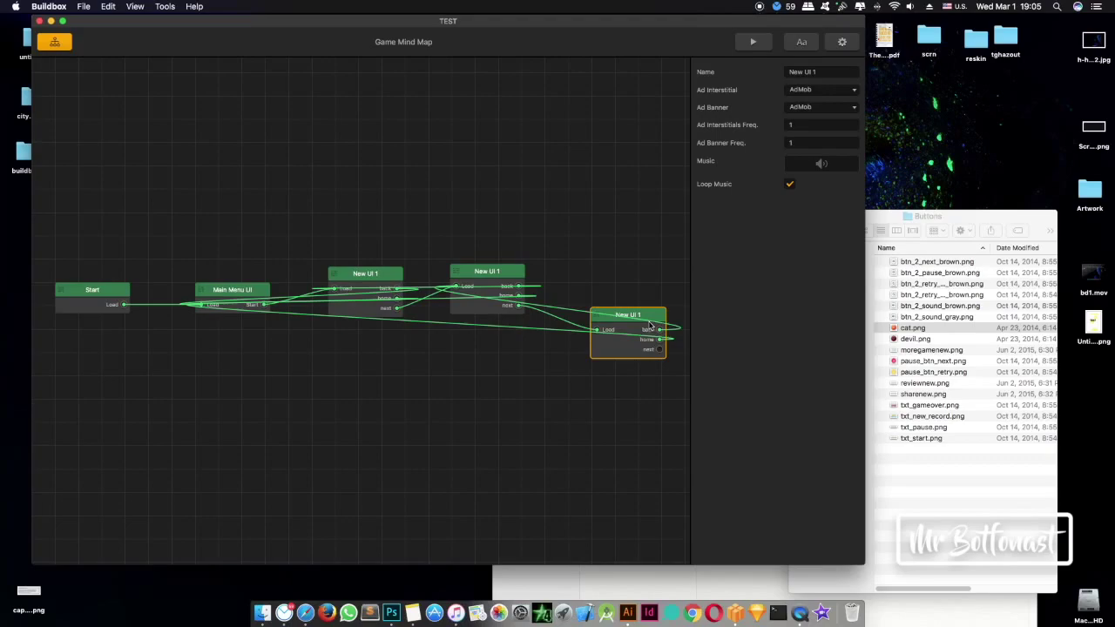
pyautogui.rightClick(615, 260)
pyautogui.click(642, 287)
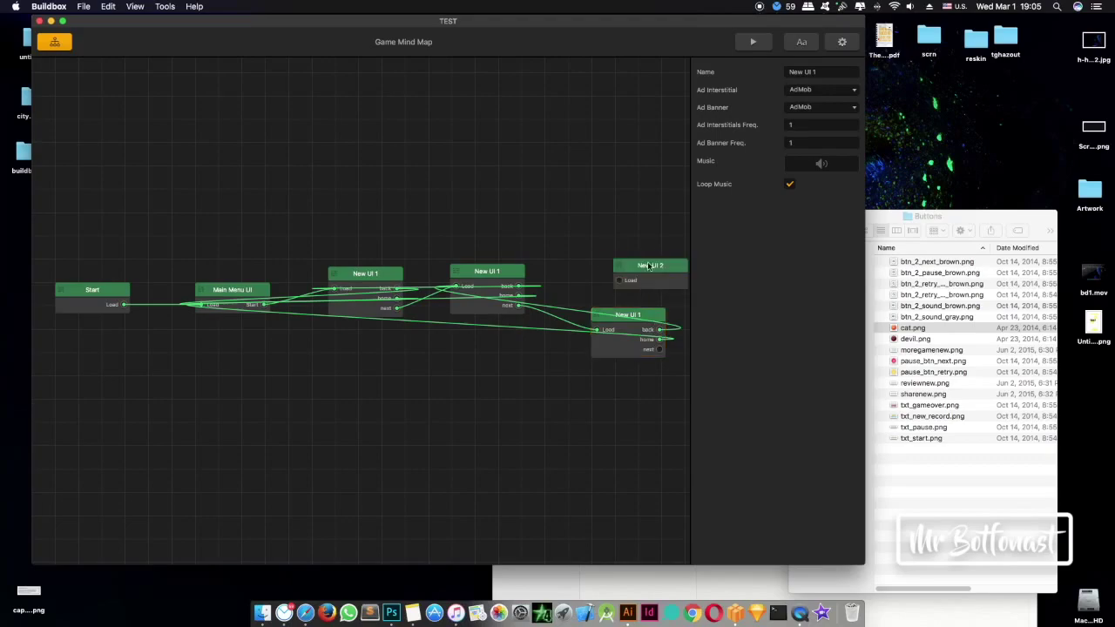
pyautogui.doubleClick(648, 266)
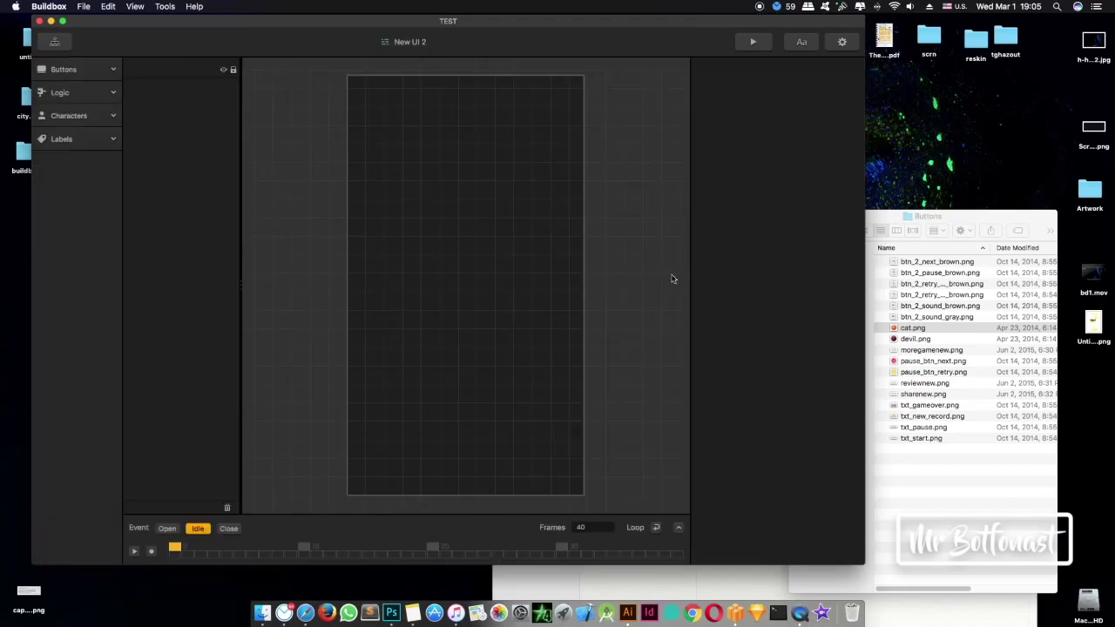
# Step: Try to place Untitled-1.png from the desktop onto the New UI 2 screen
pyautogui.click(960, 225)
pyautogui.moveTo(1093, 324); pyautogui.dragTo(582, 381)
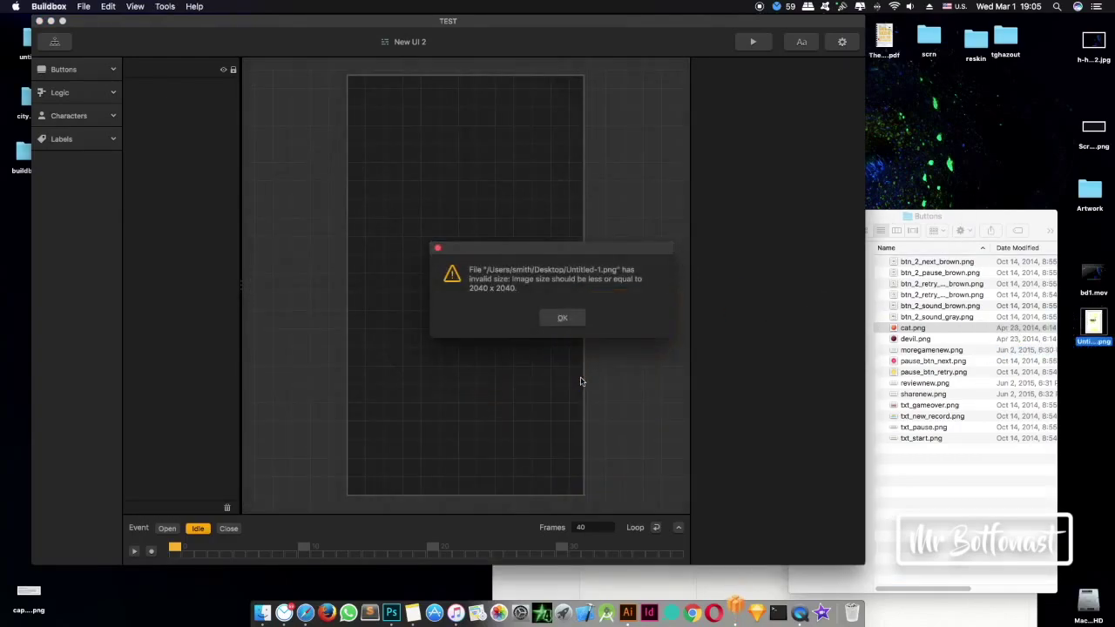
pyautogui.click(563, 318)
pyautogui.moveTo(1093, 324); pyautogui.dragTo(601, 377)
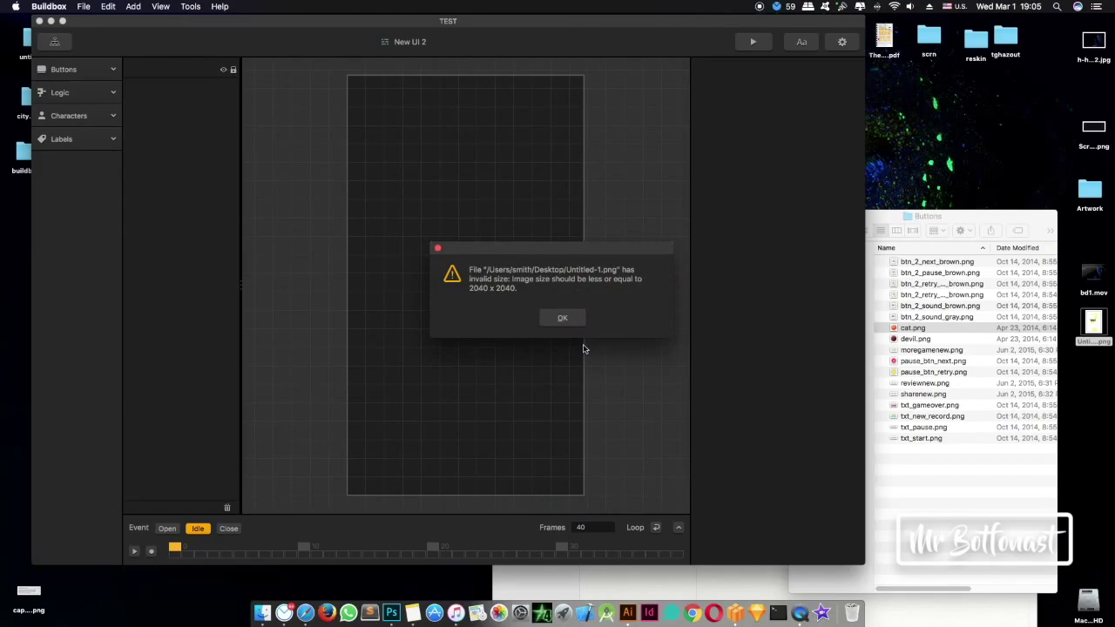
pyautogui.click(543, 317)
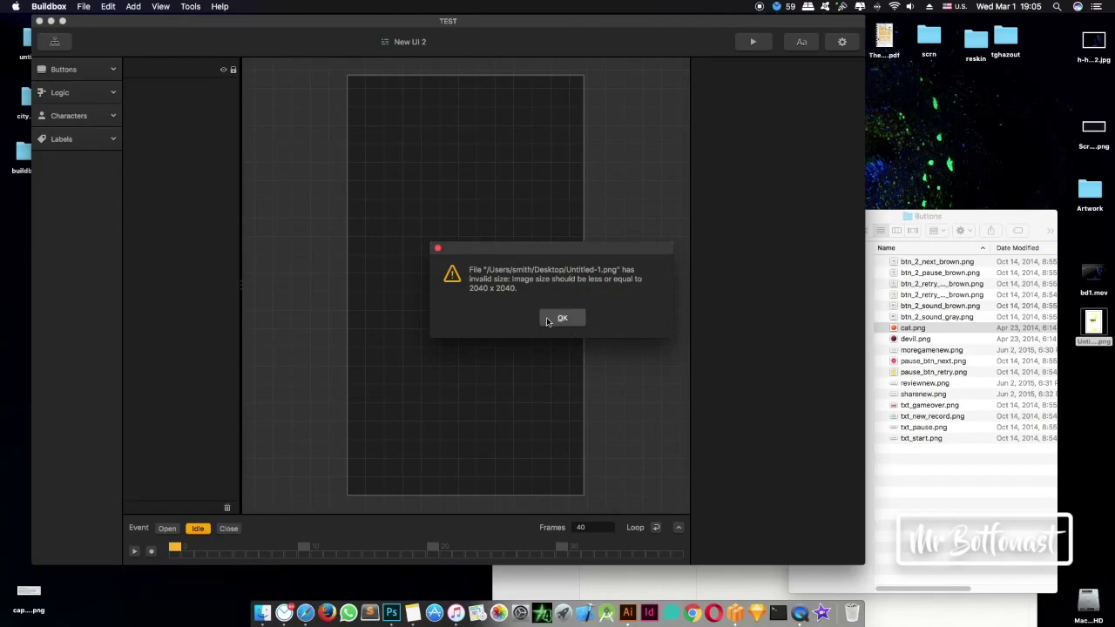
# Step: Switch to Photoshop, open Save for Web for the TEST artwork, and set the exported image's width to 1000 px
pyautogui.click(391, 612)
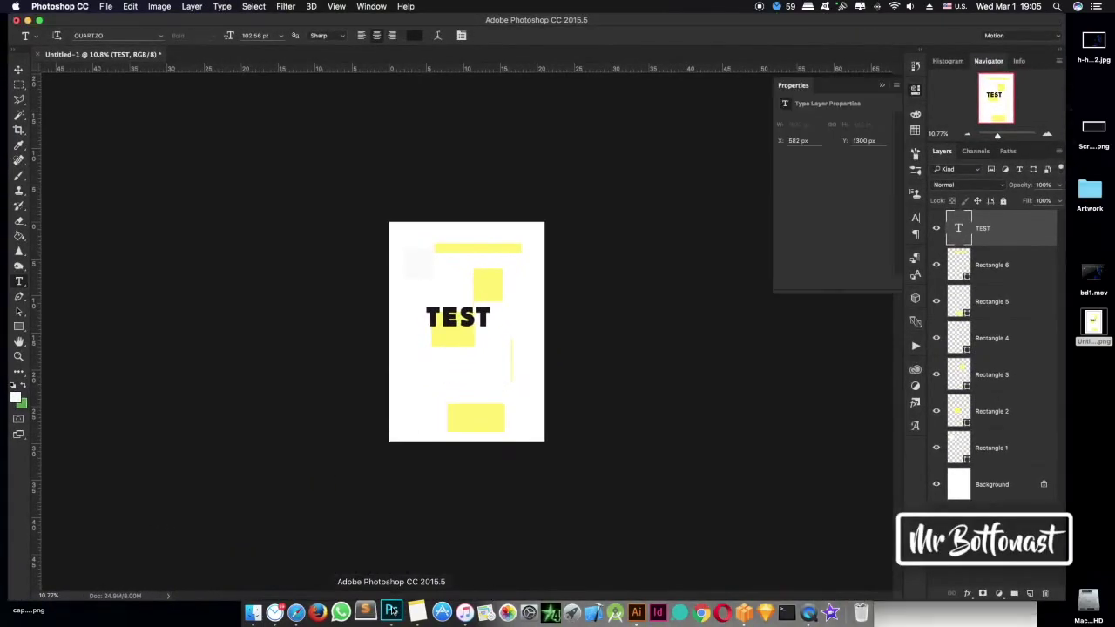
pyautogui.click(105, 6)
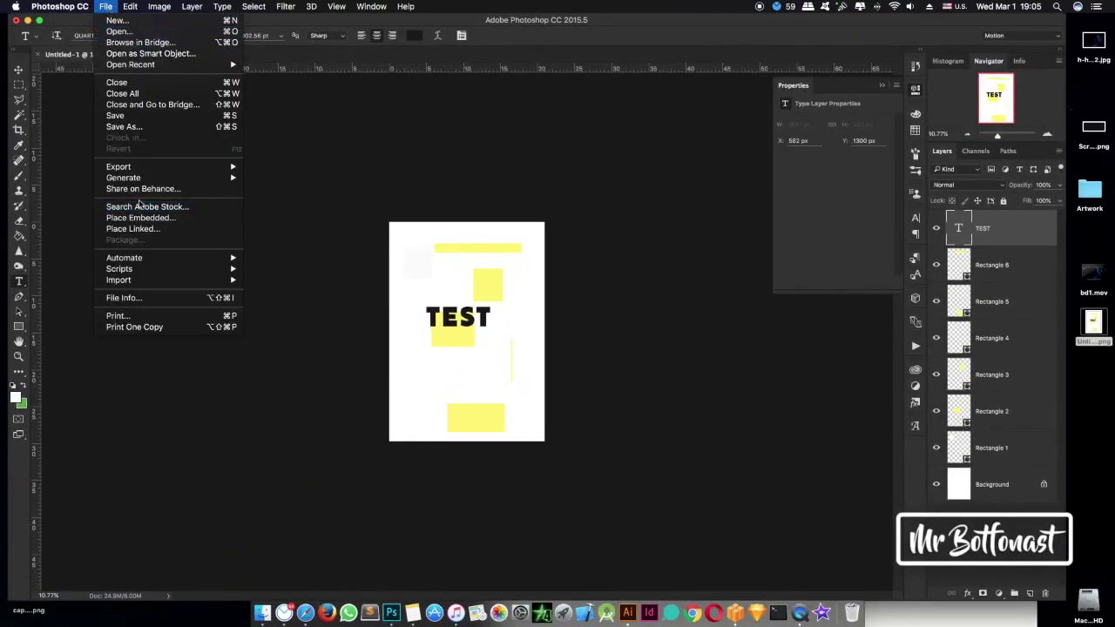
pyautogui.moveTo(160, 169)
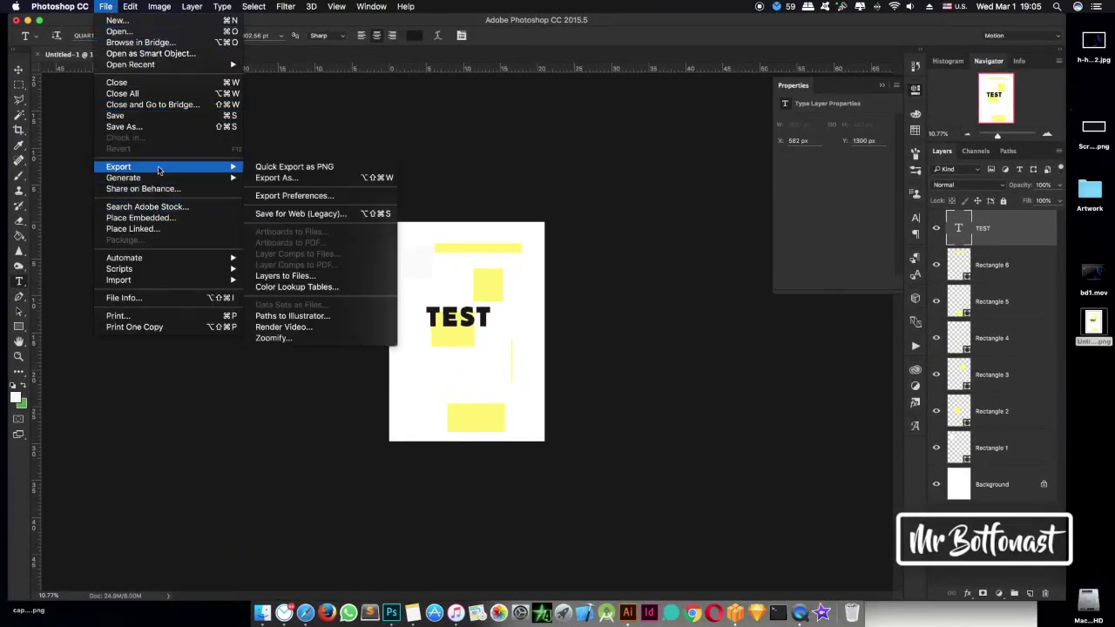
pyautogui.click(302, 215)
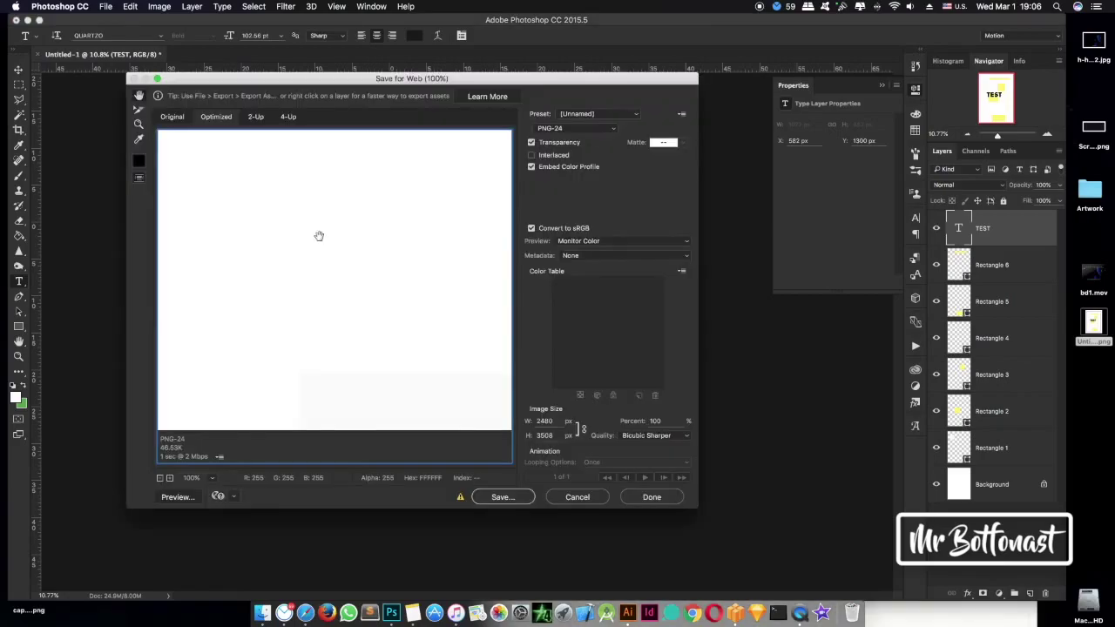
pyautogui.click(498, 428)
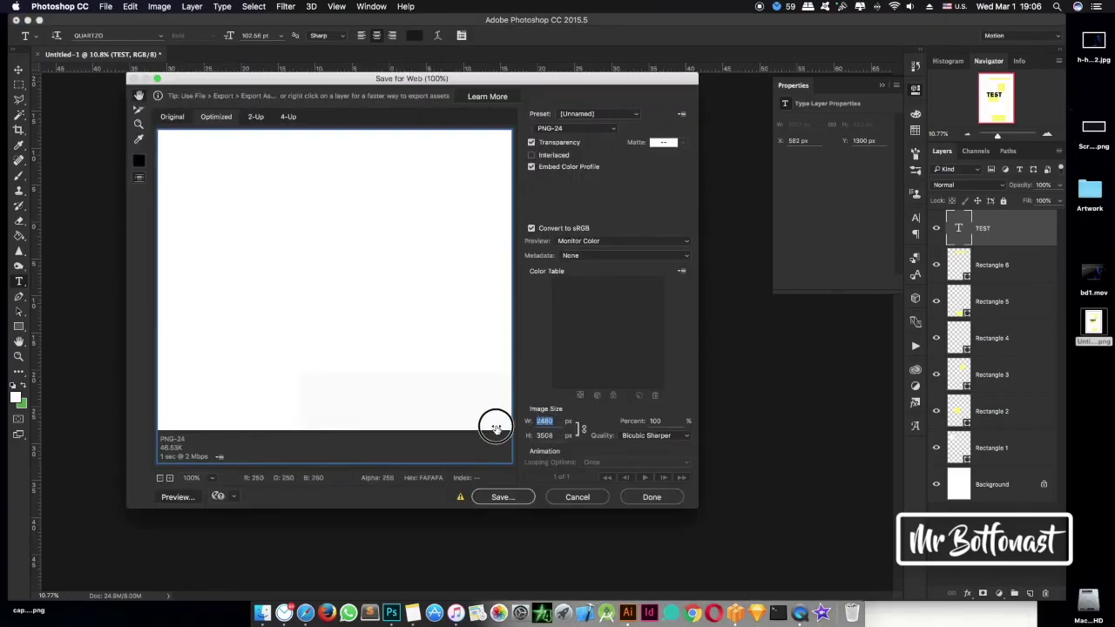
pyautogui.click(508, 425)
pyautogui.write('1')
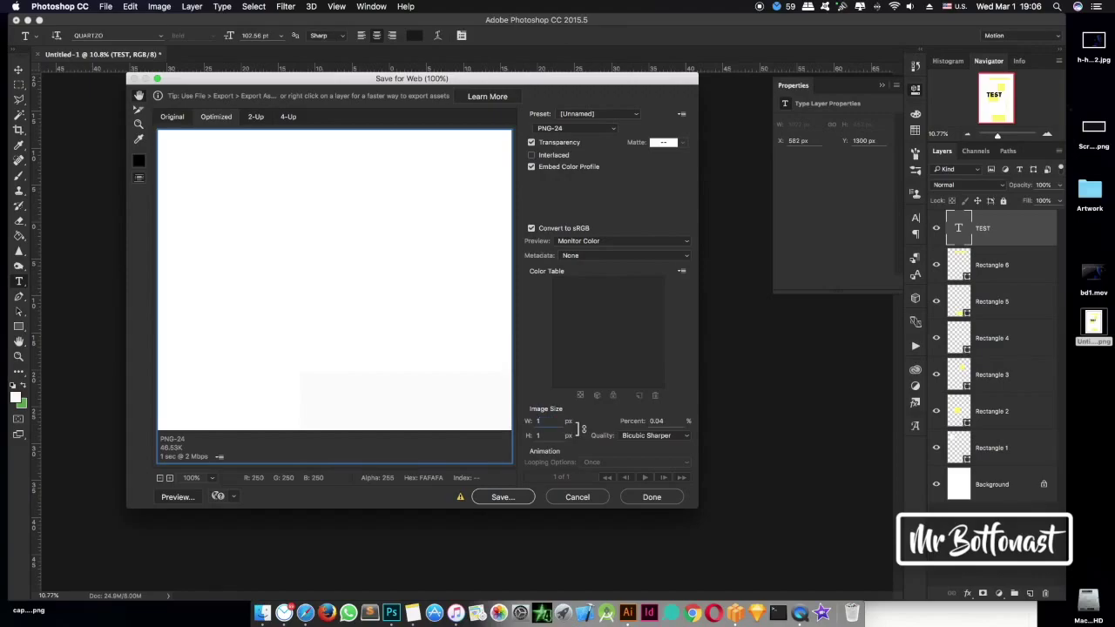
pyautogui.write('000')
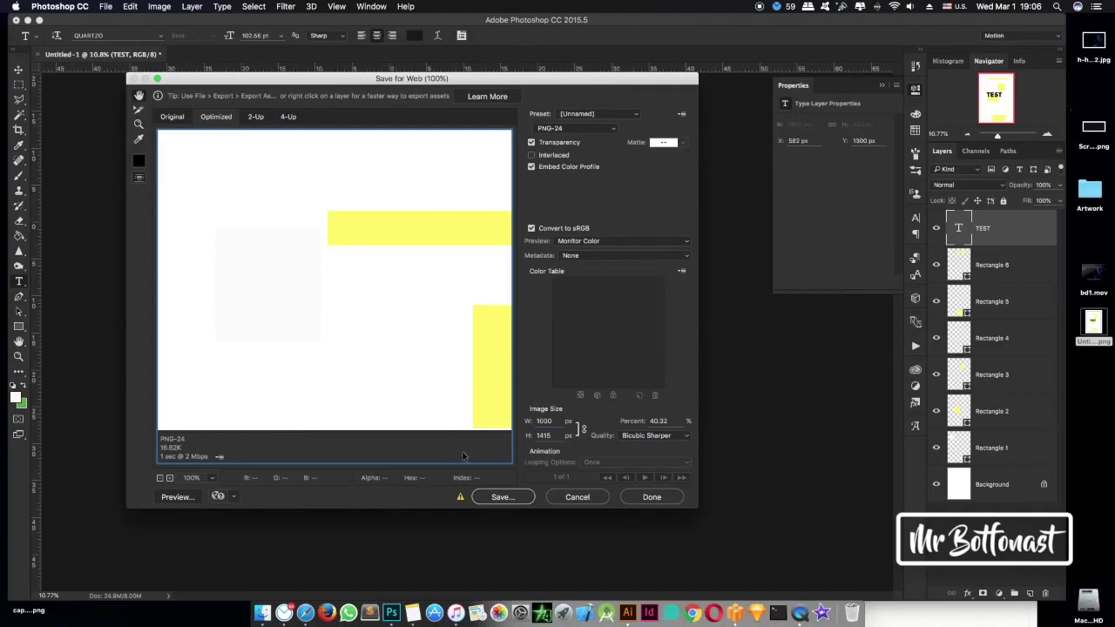
# Step: Save the resized PNG to the Desktop as Untitled-1.png, replacing the existing file
pyautogui.click(525, 503)
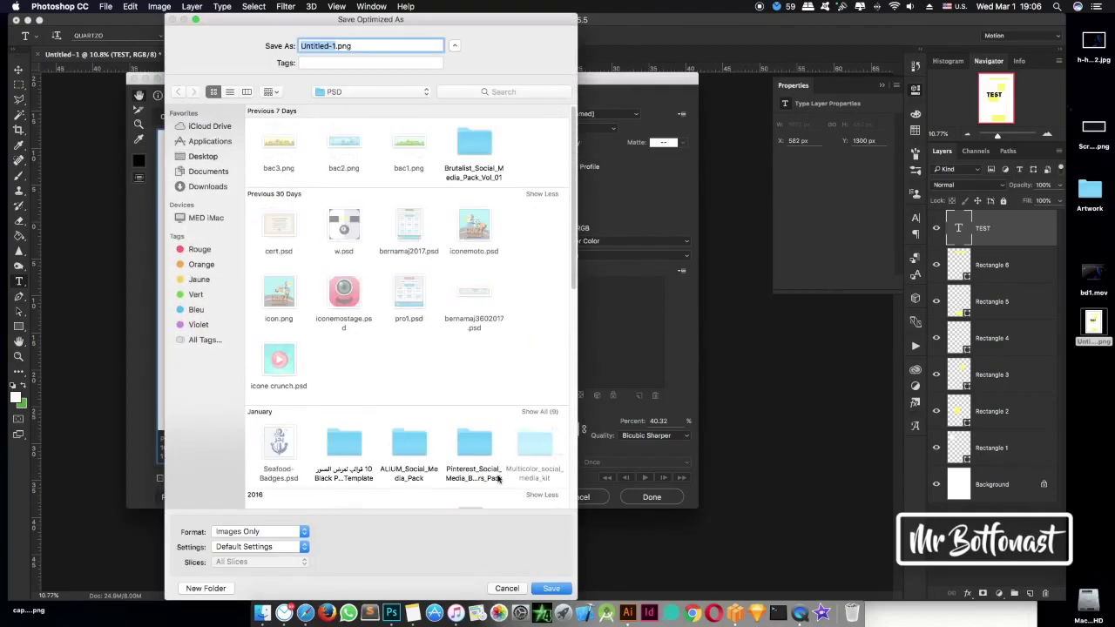
pyautogui.click(510, 589)
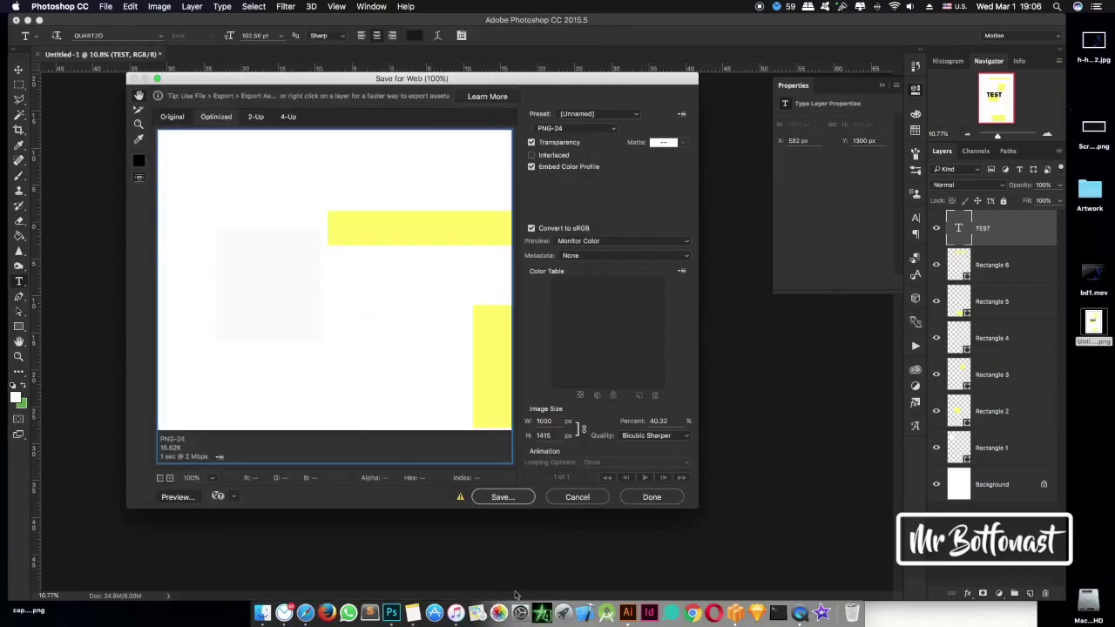
pyautogui.click(492, 499)
pyautogui.click(222, 158)
pyautogui.click(551, 589)
pyautogui.click(718, 315)
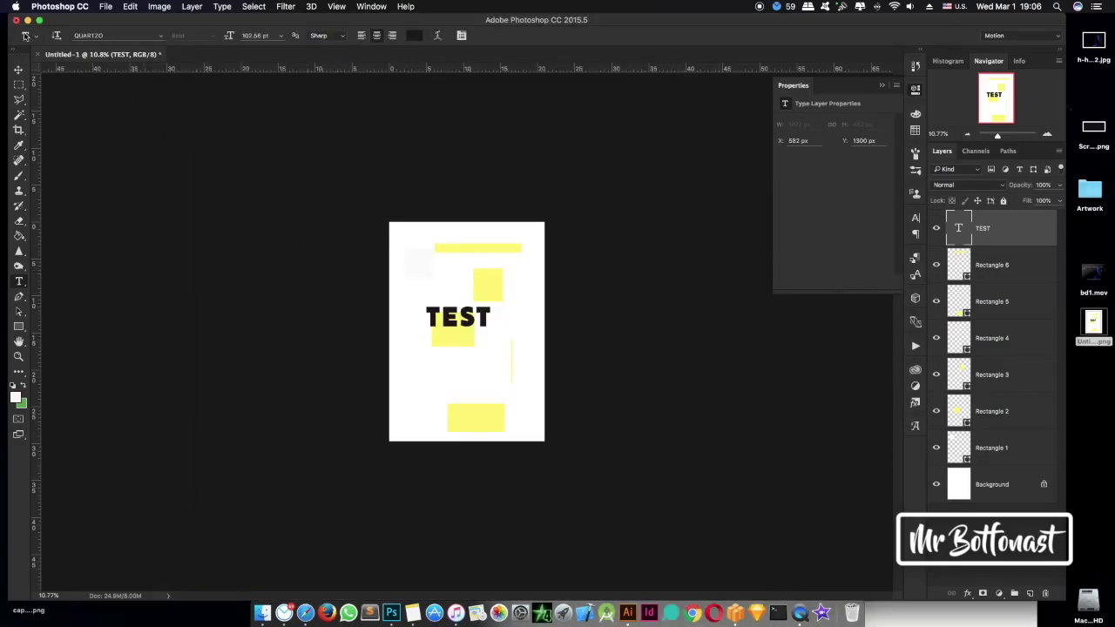
# Step: Minimize Photoshop and place Untitled-1.png from the desktop onto the New UI 2 screen in Buildbox
pyautogui.click(27, 20)
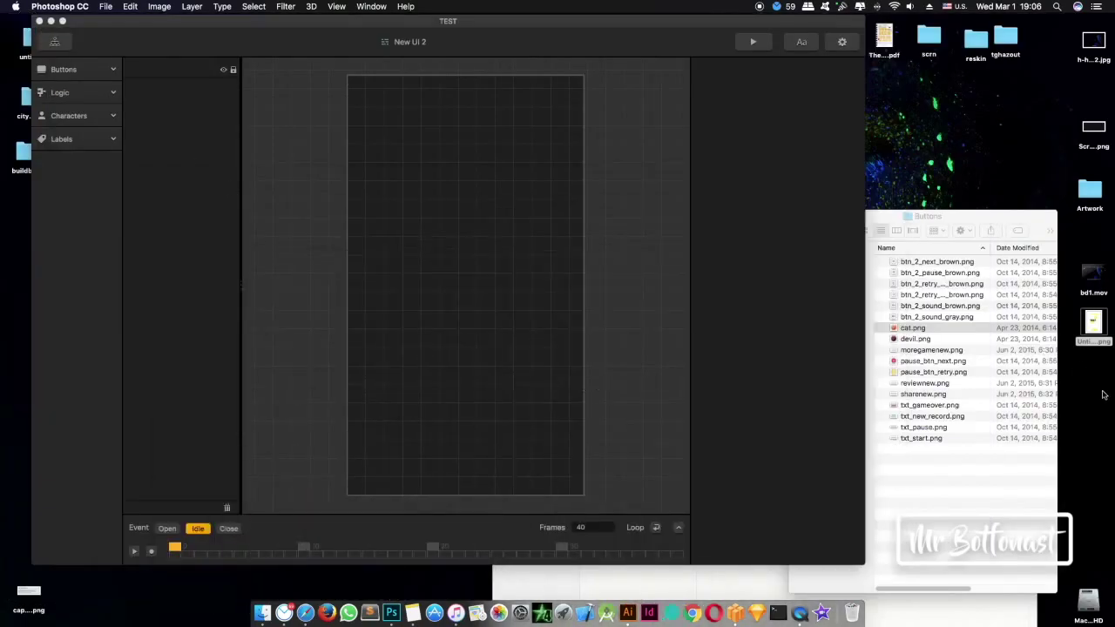
pyautogui.moveTo(1095, 322); pyautogui.dragTo(591, 380)
pyautogui.scroll(-3, 540, 351)
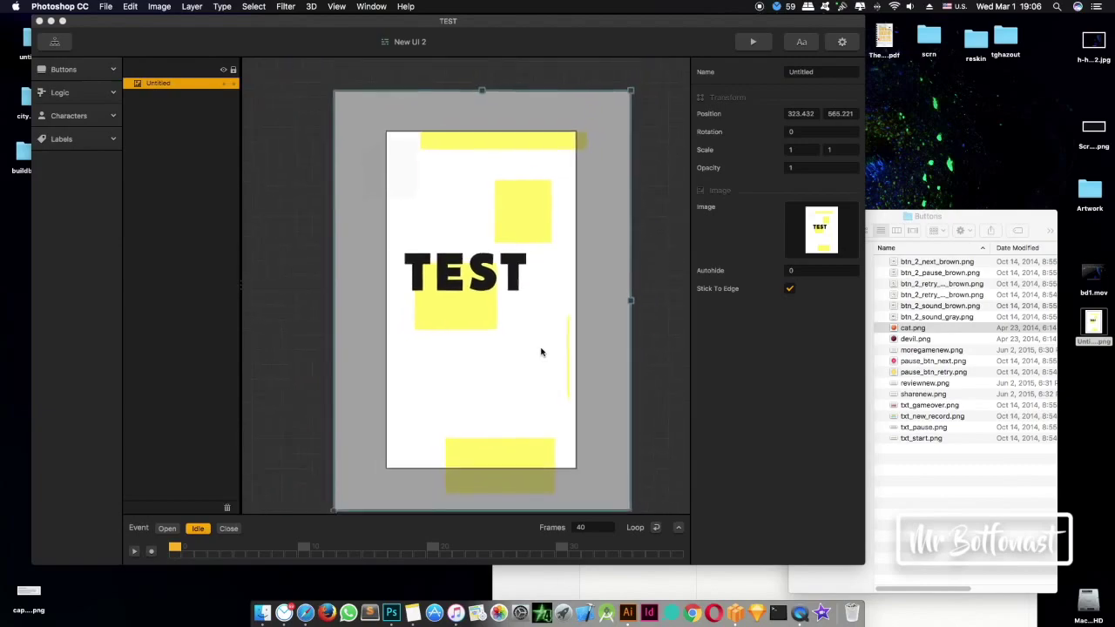
# Step: Scale the placed image down to about 0.8 and center it so that it covers the whole screen area
pyautogui.moveTo(628, 104); pyautogui.dragTo(606, 150)
pyautogui.moveTo(552, 179); pyautogui.dragTo(543, 186)
pyautogui.moveTo(595, 144); pyautogui.dragTo(599, 138)
pyautogui.moveTo(566, 201); pyautogui.dragTo(567, 204)
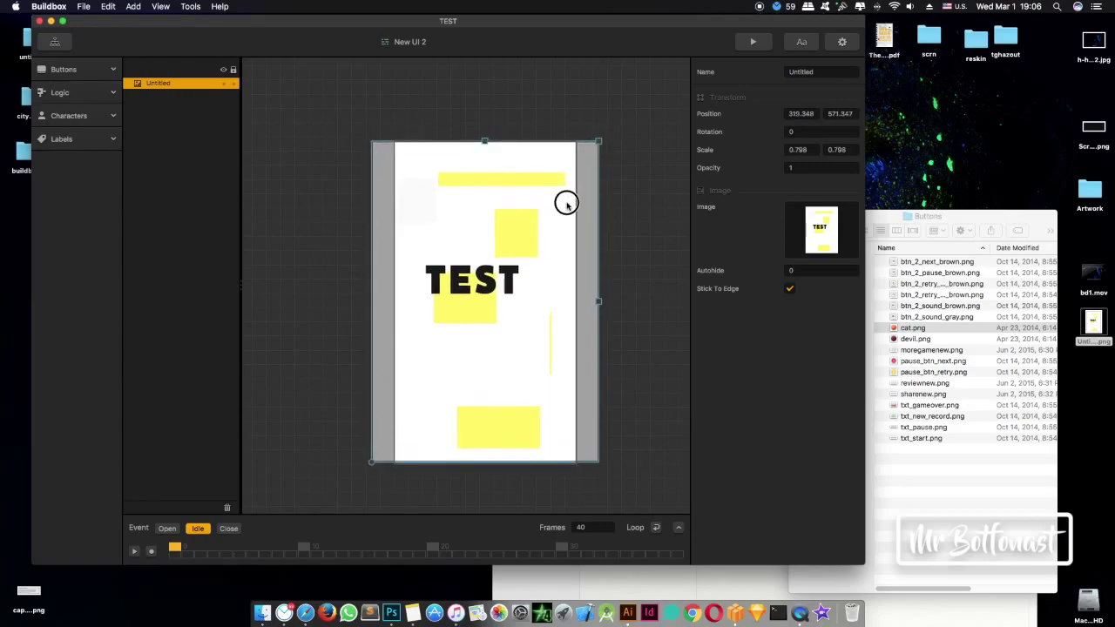
pyautogui.click(625, 236)
pyautogui.click(535, 249)
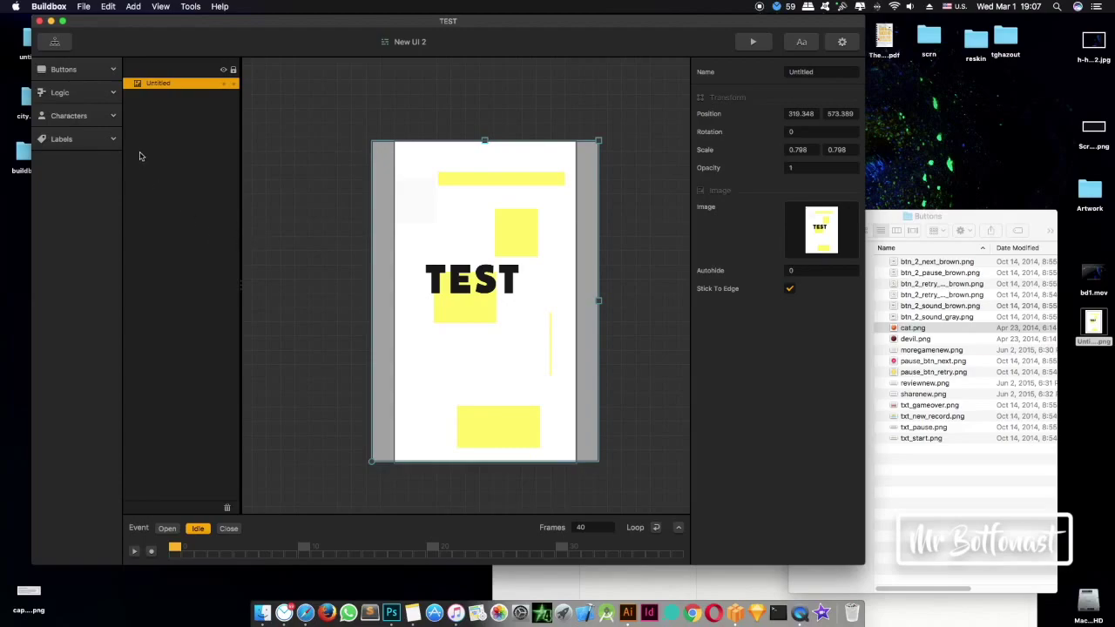
# Step: Start an iOS export with the default bundle ID and save the Buildbox document to the Desktop as mmmm
pyautogui.click(84, 6)
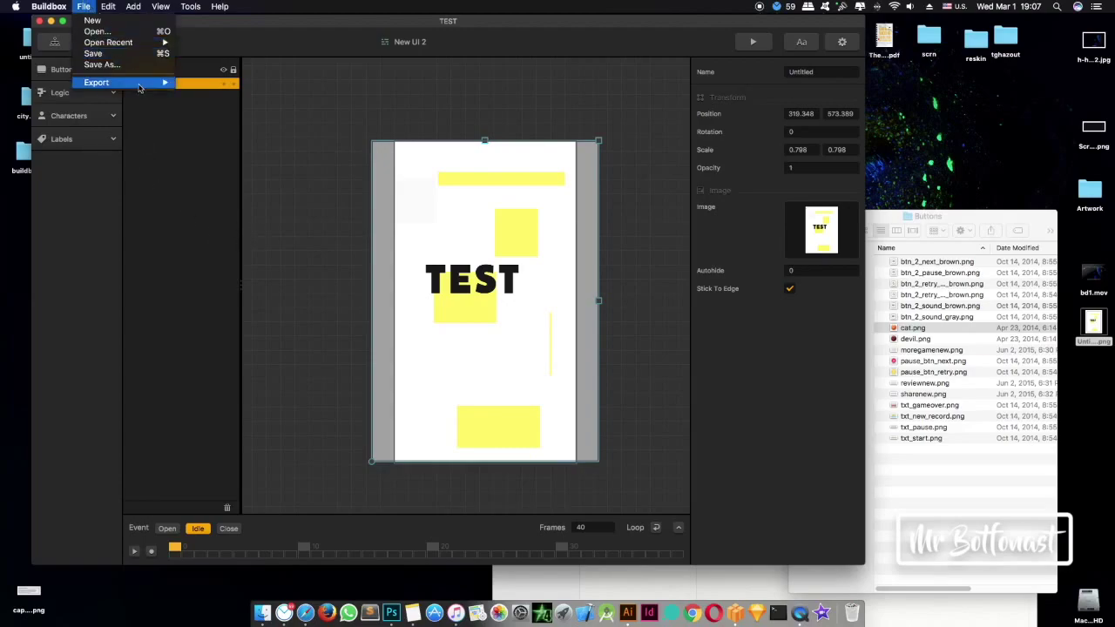
pyautogui.moveTo(138, 88)
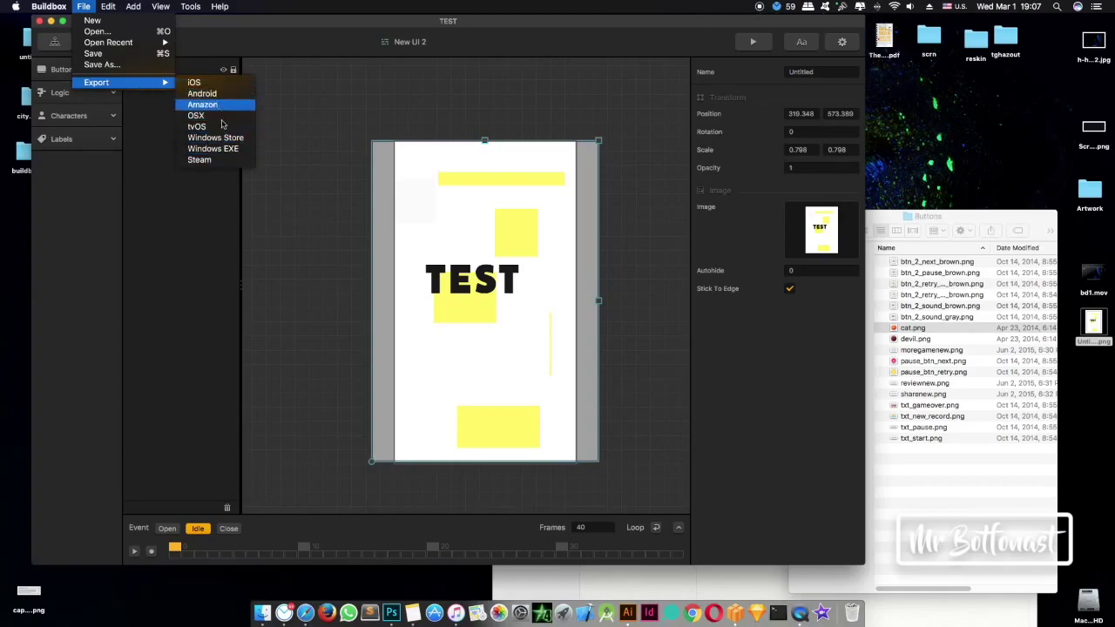
pyautogui.click(209, 83)
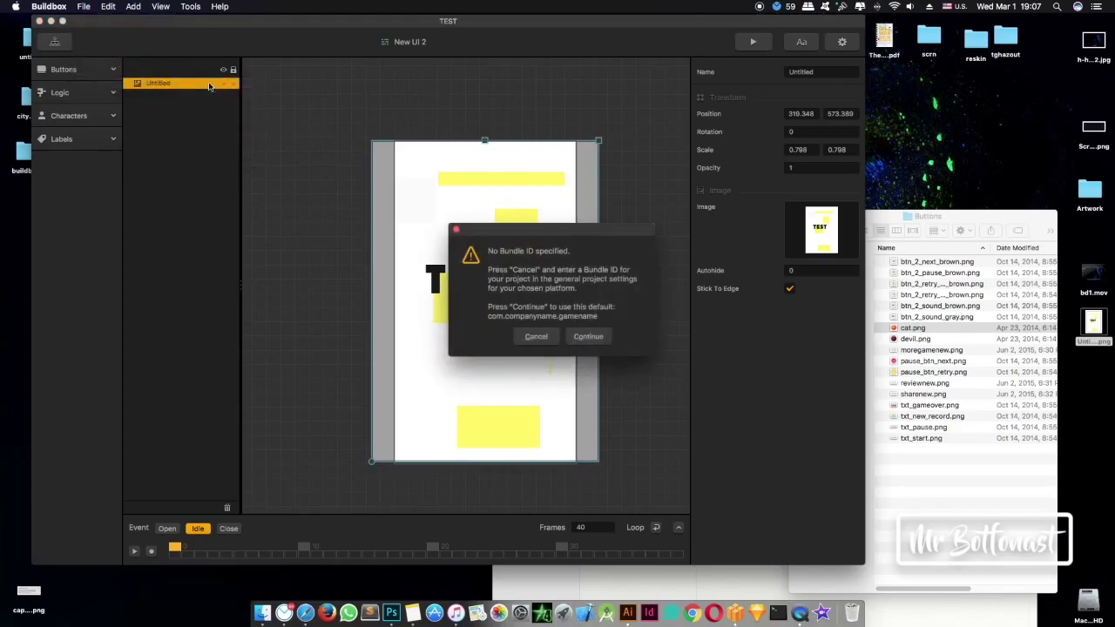
pyautogui.click(589, 338)
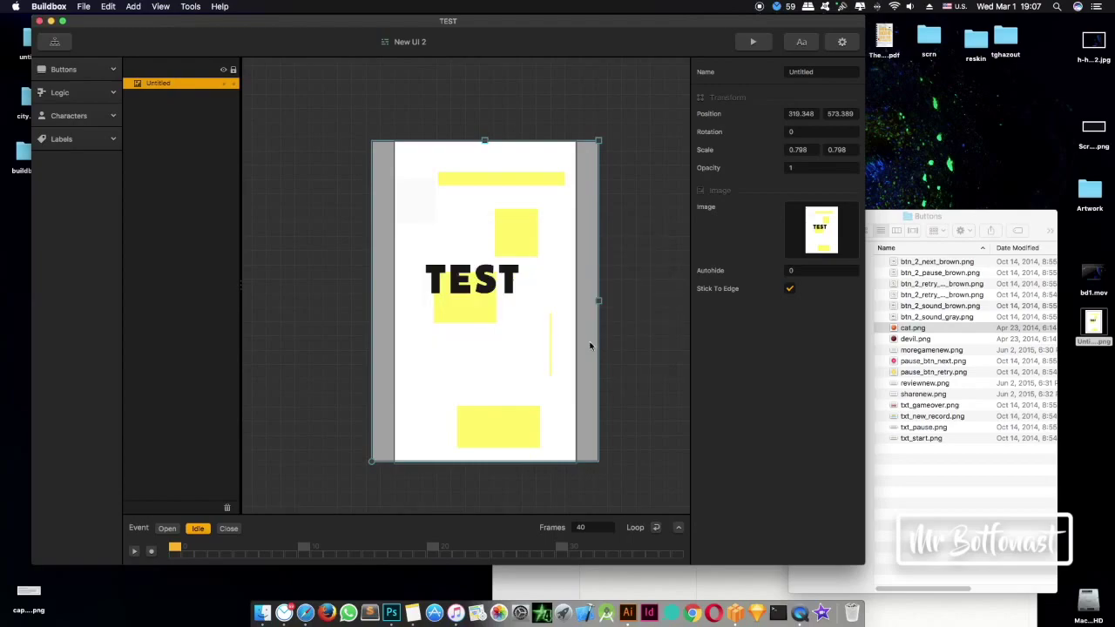
pyautogui.click(531, 198)
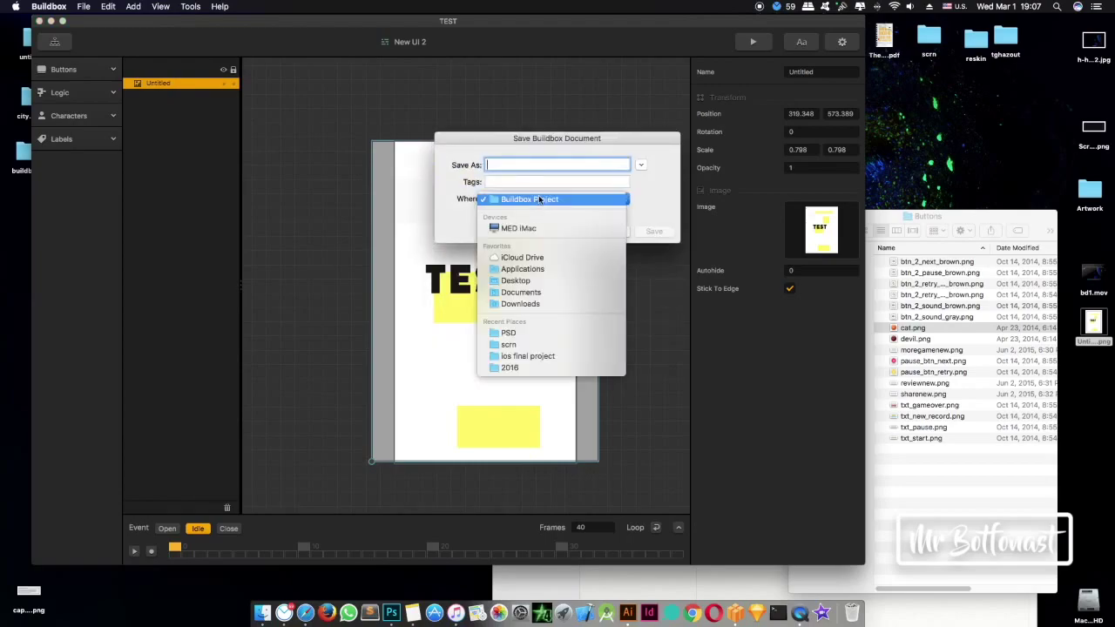
pyautogui.press('Escape')
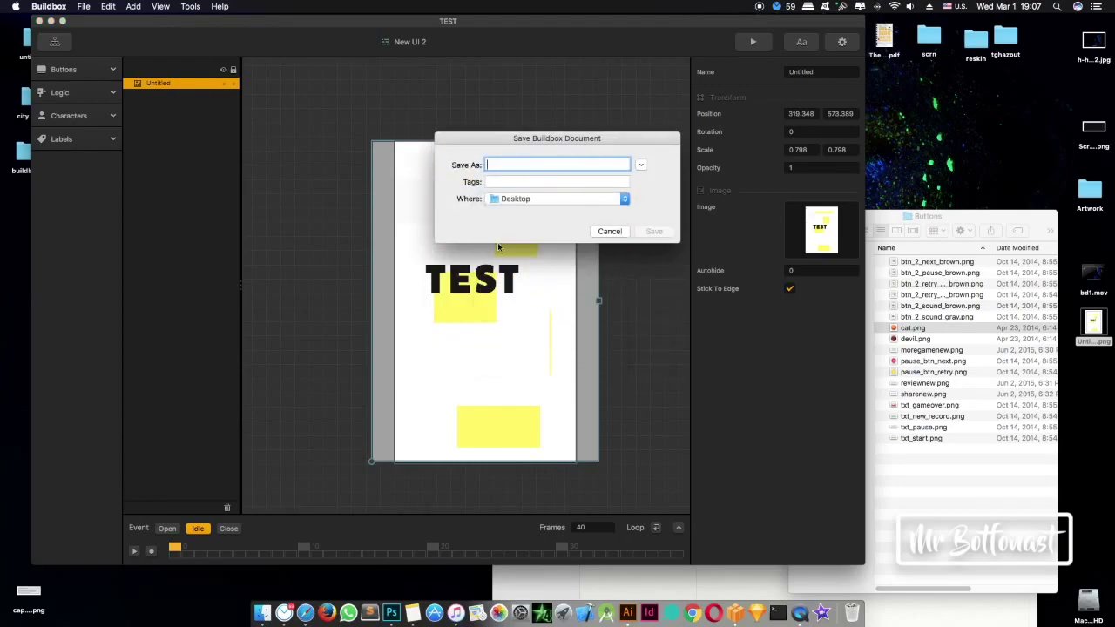
pyautogui.write('mmmm')
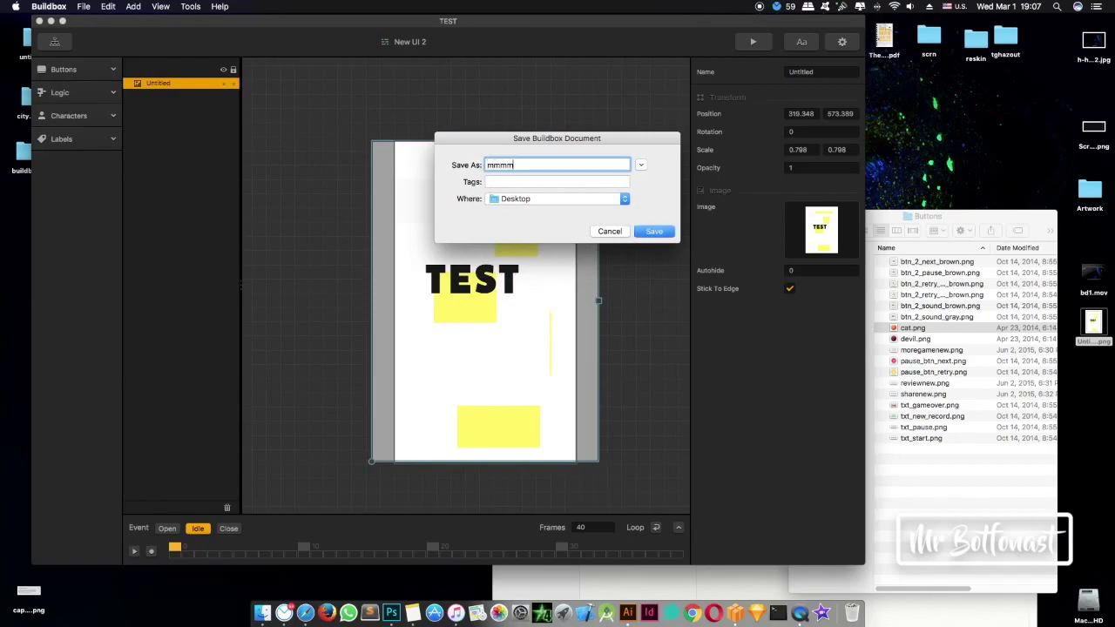
pyautogui.click(655, 231)
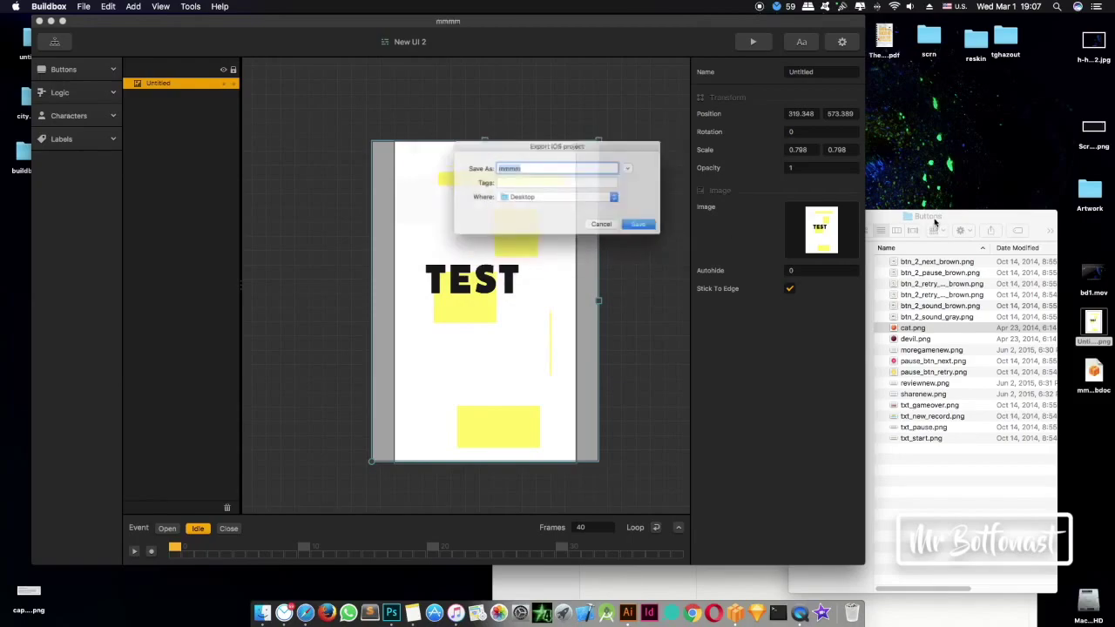
# Step: Save the exported iOS project to the Desktop under the name mmmm
pyautogui.click(840, 232)
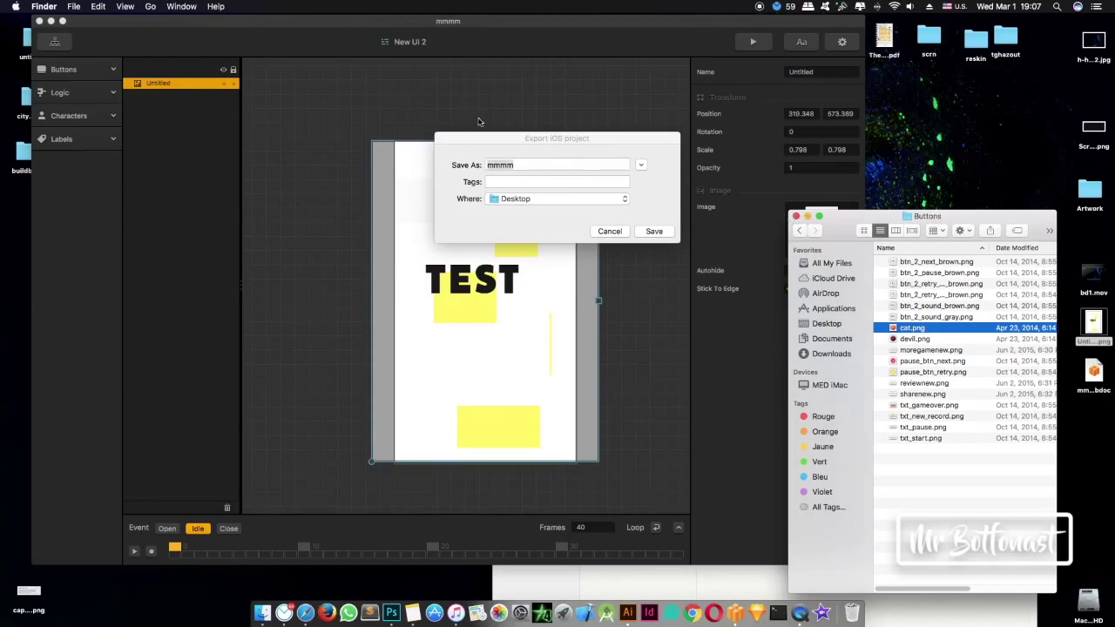
pyautogui.click(521, 141)
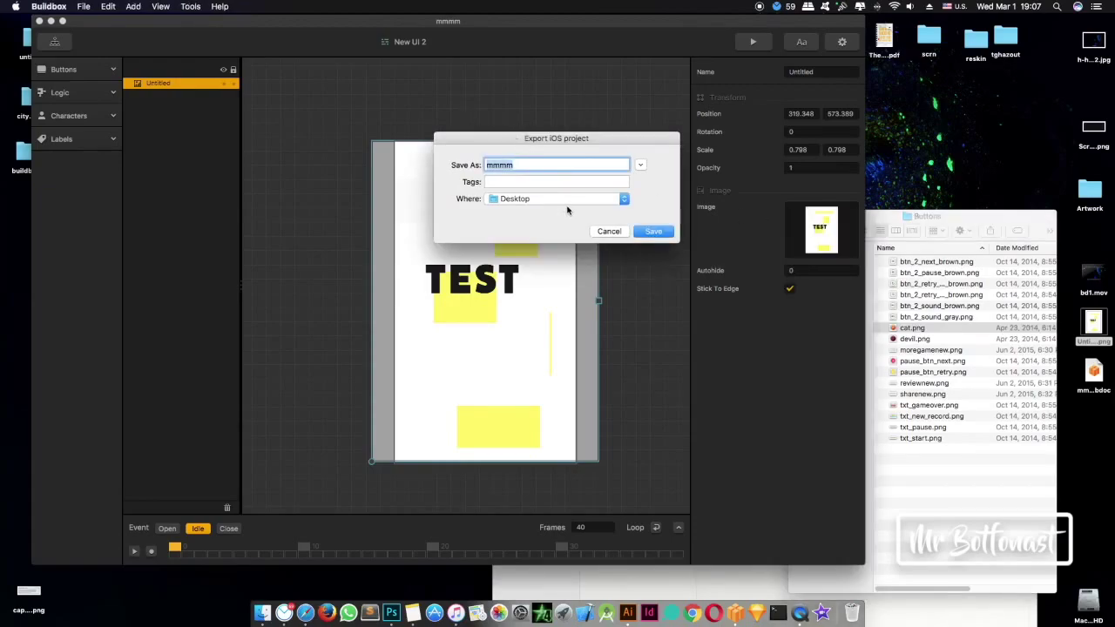
pyautogui.click(649, 231)
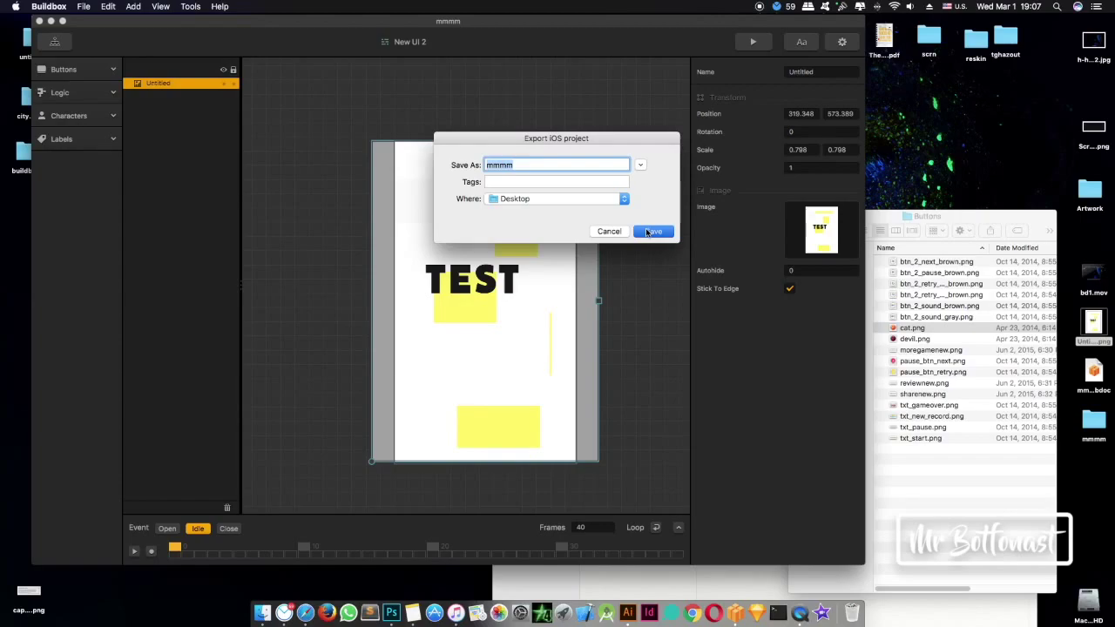
pyautogui.click(653, 231)
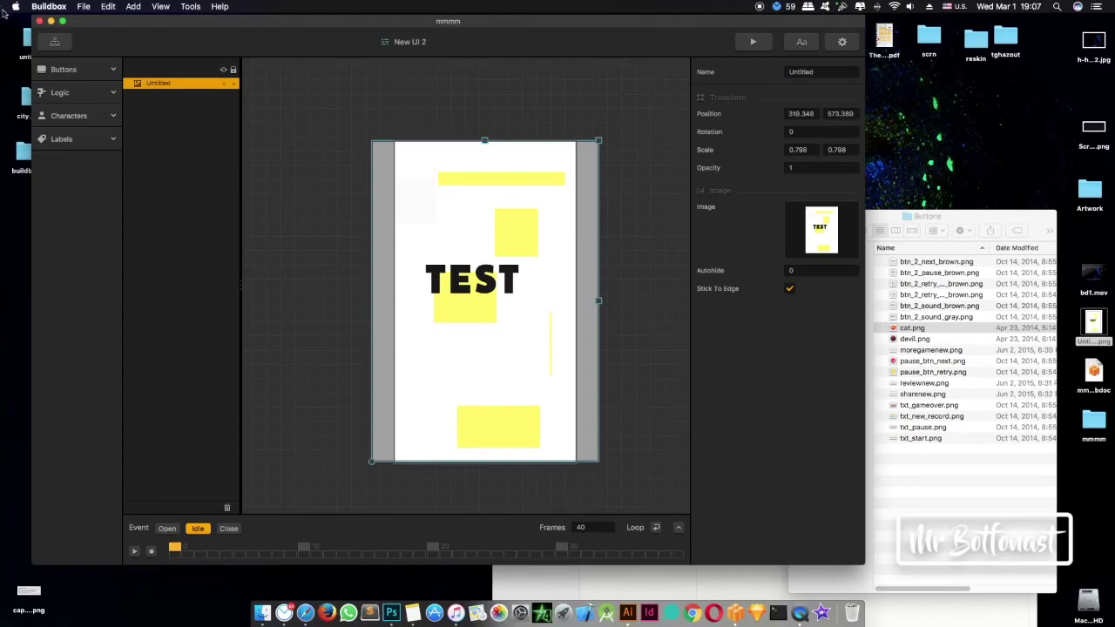
# Step: Close the Buildbox window, move the Notes window aside, and close the Buttons folder window
pyautogui.click(39, 20)
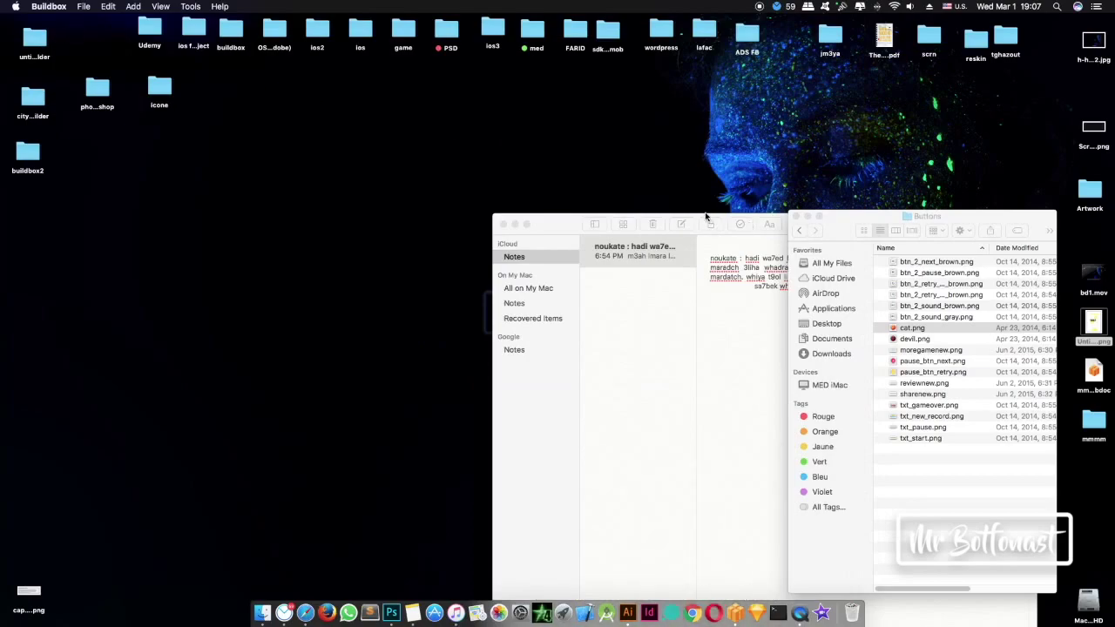
pyautogui.click(708, 219)
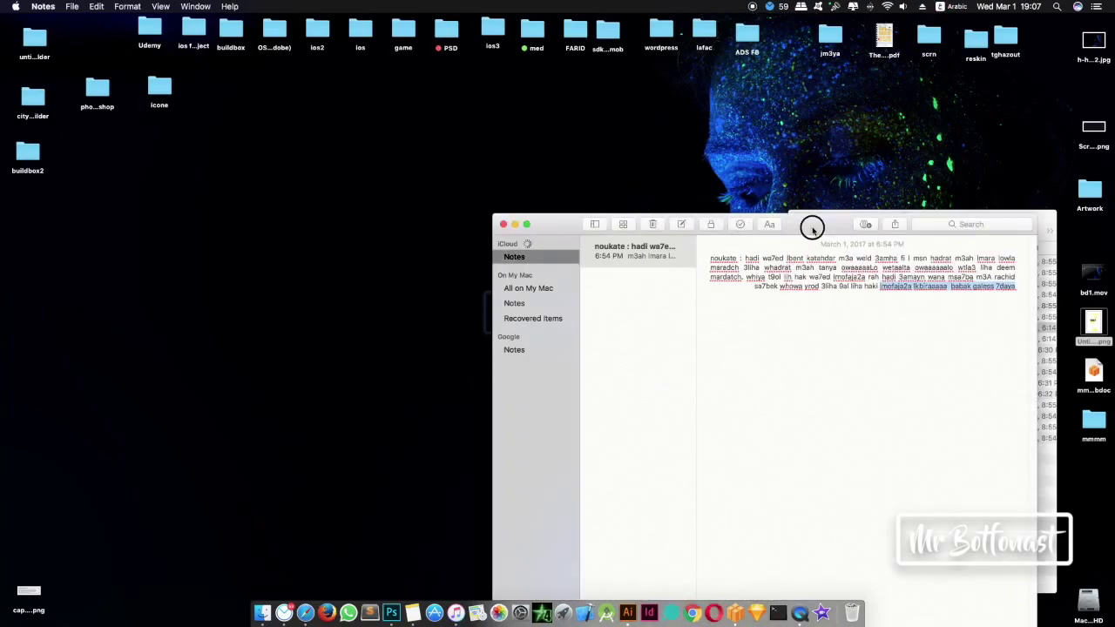
pyautogui.moveTo(814, 225); pyautogui.dragTo(509, 76)
pyautogui.moveTo(869, 218); pyautogui.dragTo(800, 203)
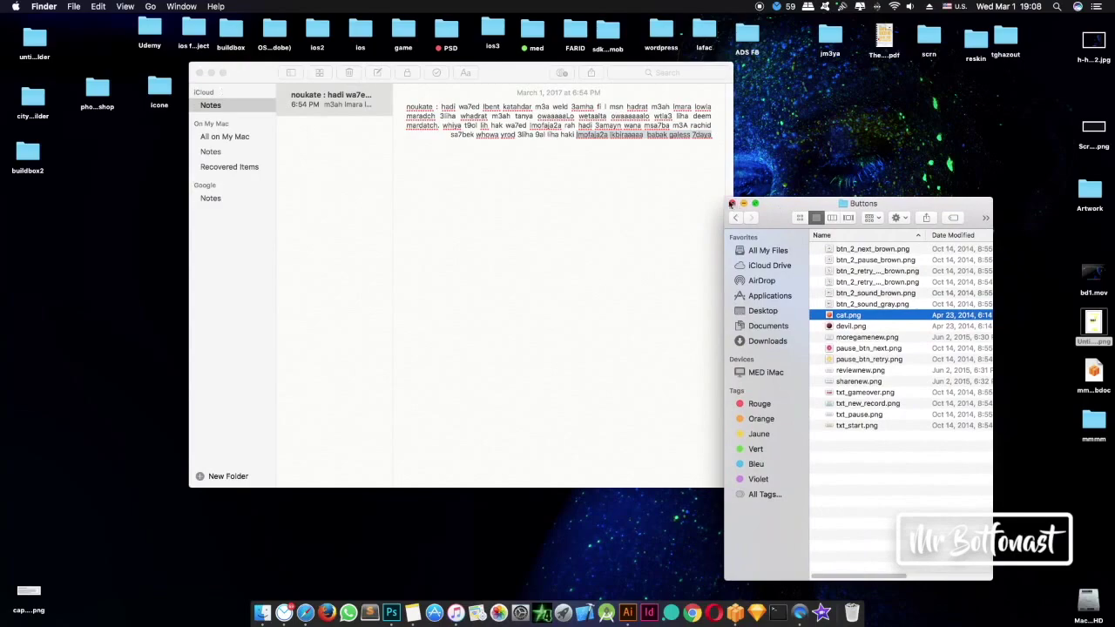
pyautogui.click(733, 204)
# Step: Open the ios folder inside the exported mmmm folder and open PTPlayer-Info.plist in Sublime Text
pyautogui.doubleClick(1093, 421)
pyautogui.doubleClick(508, 135)
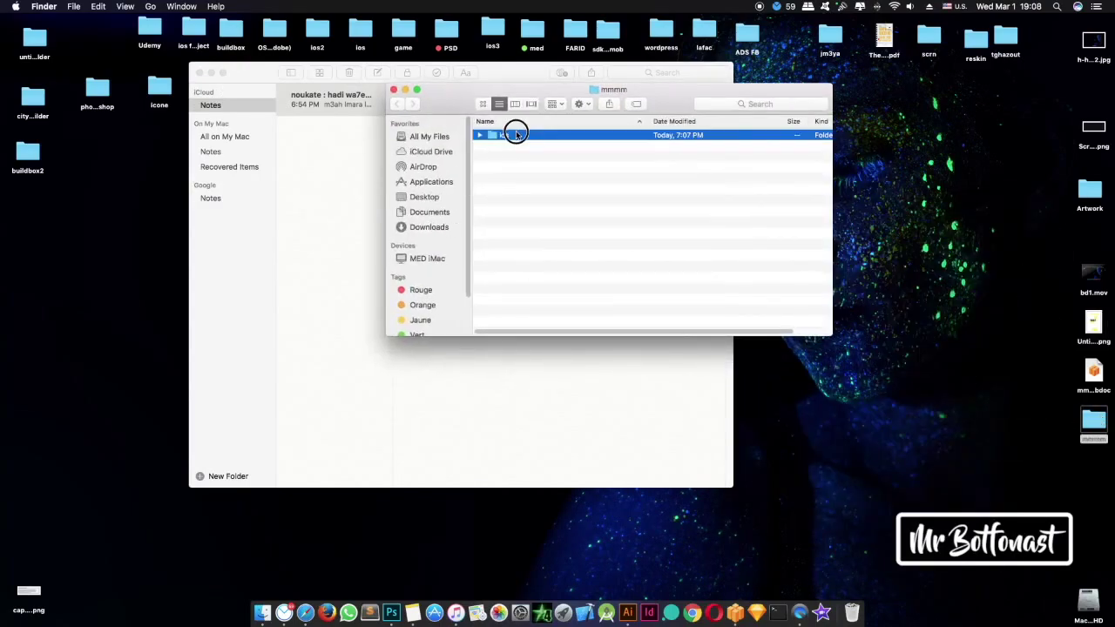
pyautogui.click(549, 205)
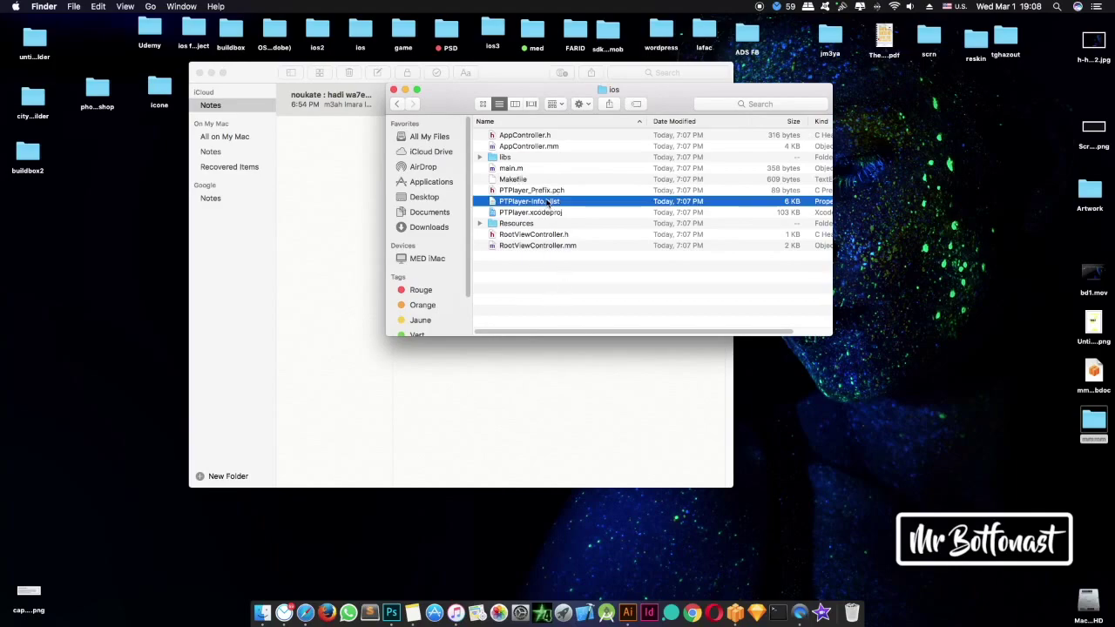
pyautogui.moveTo(544, 209); pyautogui.dragTo(370, 612)
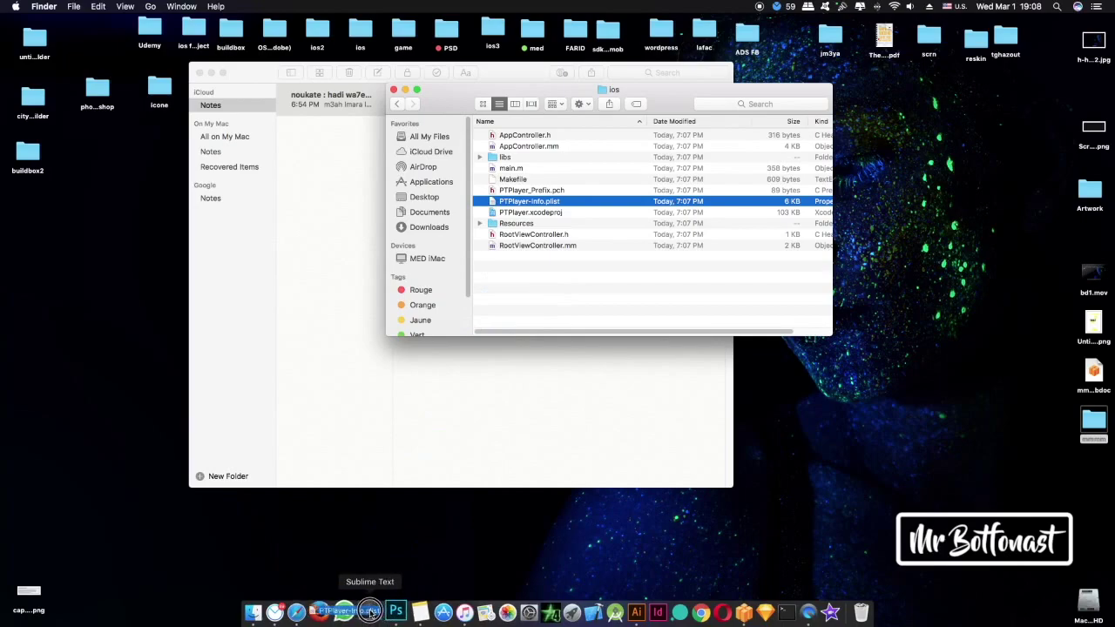
pyautogui.moveTo(370, 612); pyautogui.dragTo(370, 613)
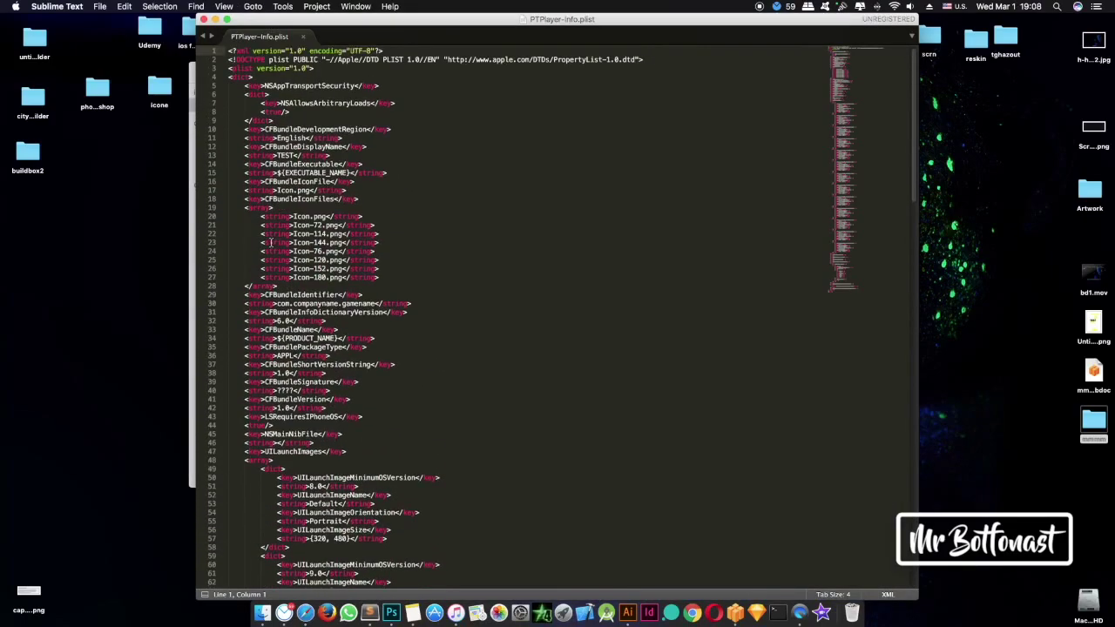
# Step: Insert an empty line after the last false entry, just before the closing dict tag of PTPlayer-Info.plist
pyautogui.scroll(-20, 490, 444)
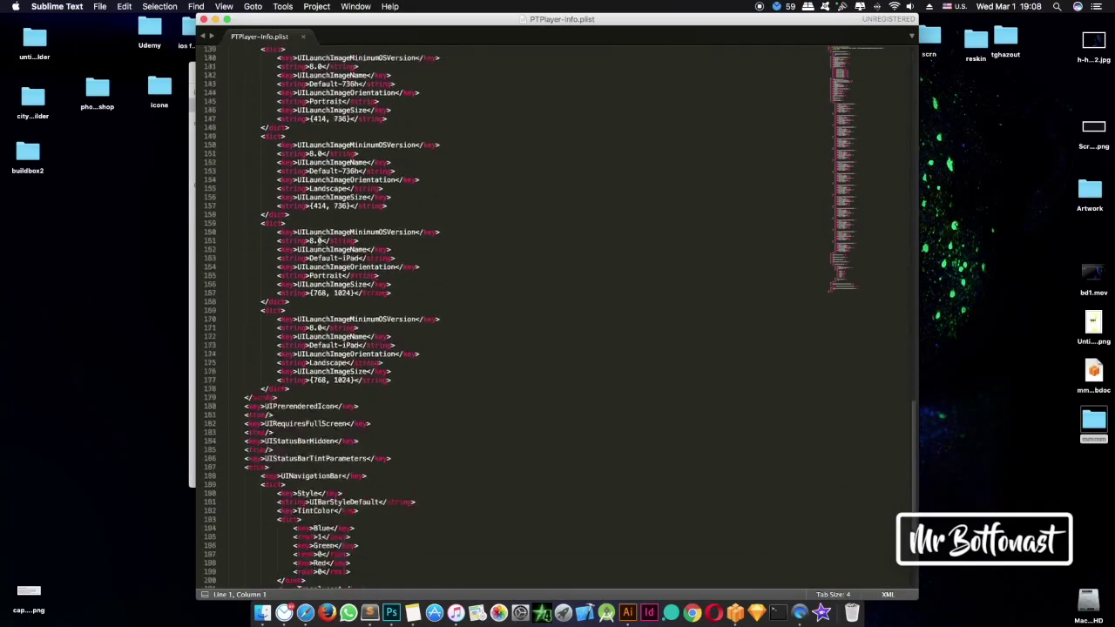
pyautogui.click(282, 558)
pyautogui.press('Return')
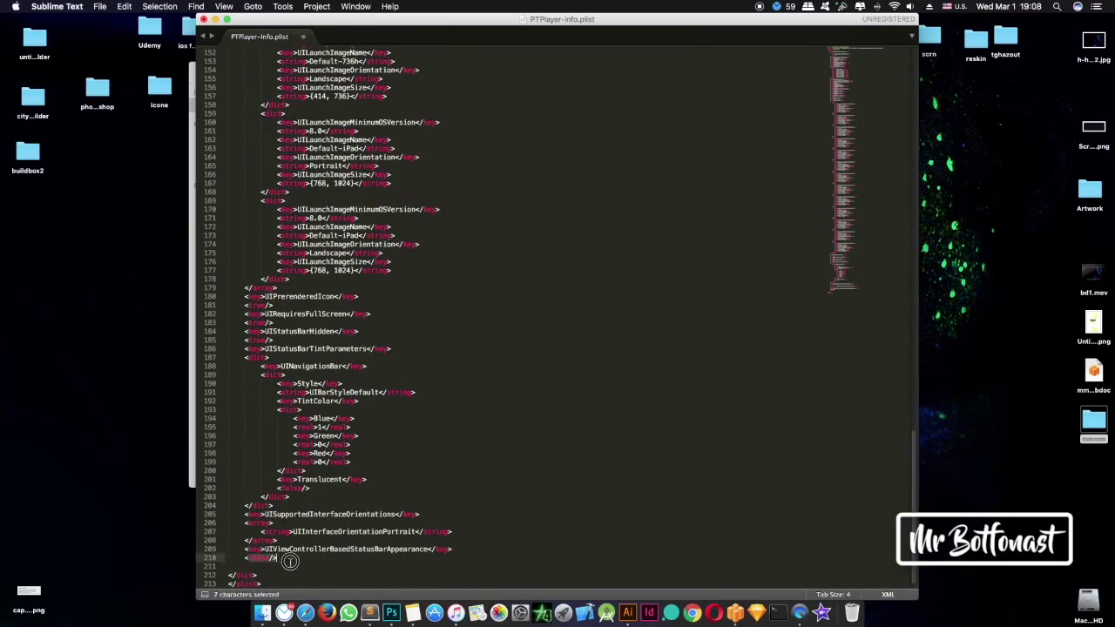